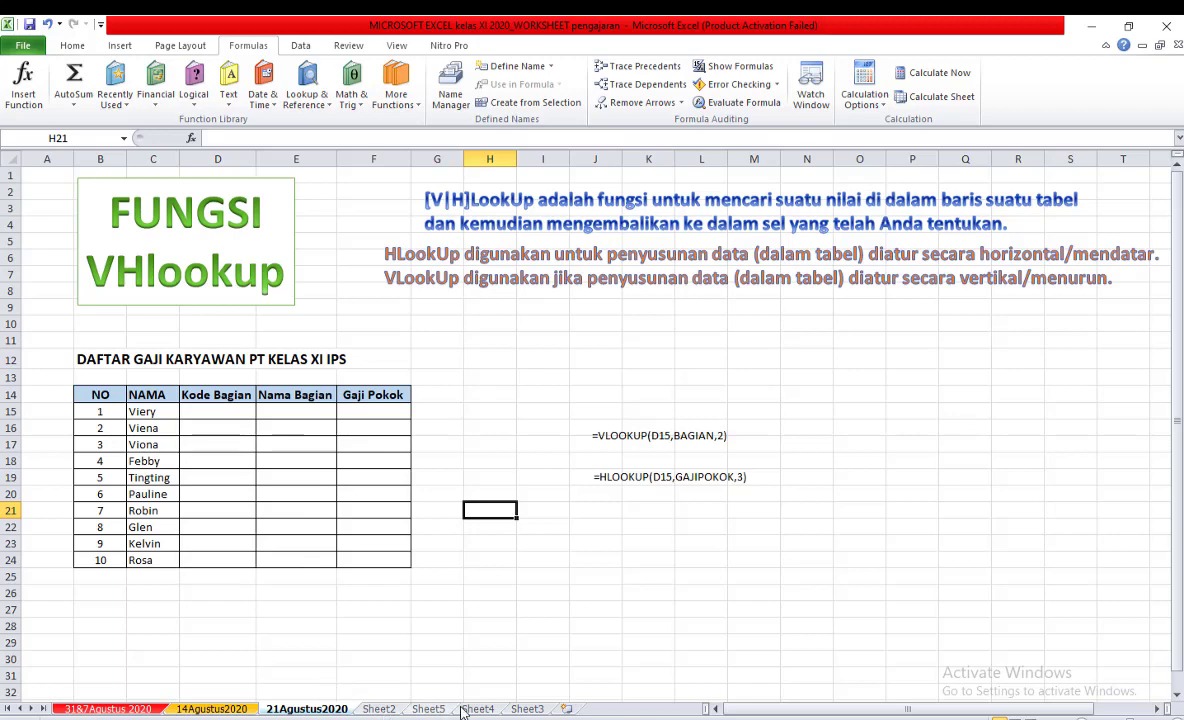
# Compare the 14Agustus2020 and 21Agustus2020 worksheets and read the VLookUp explanation on the 21Agustus2020 sheet.
pyautogui.click(291, 412)
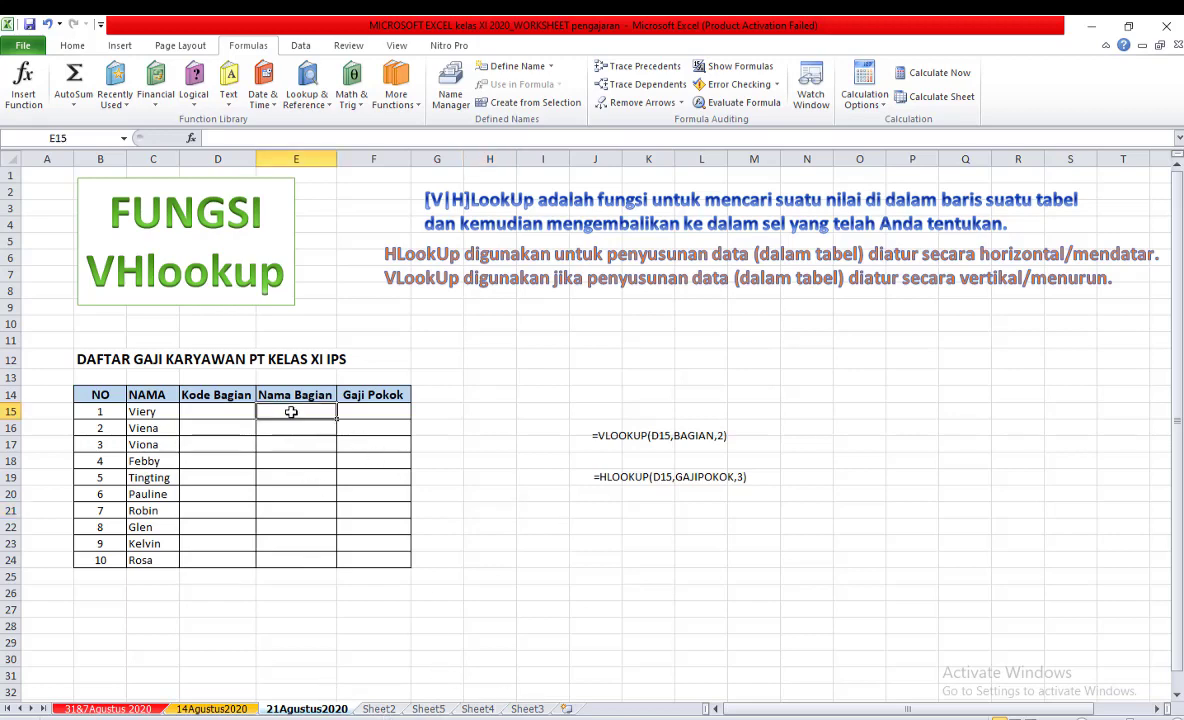
pyautogui.click(208, 708)
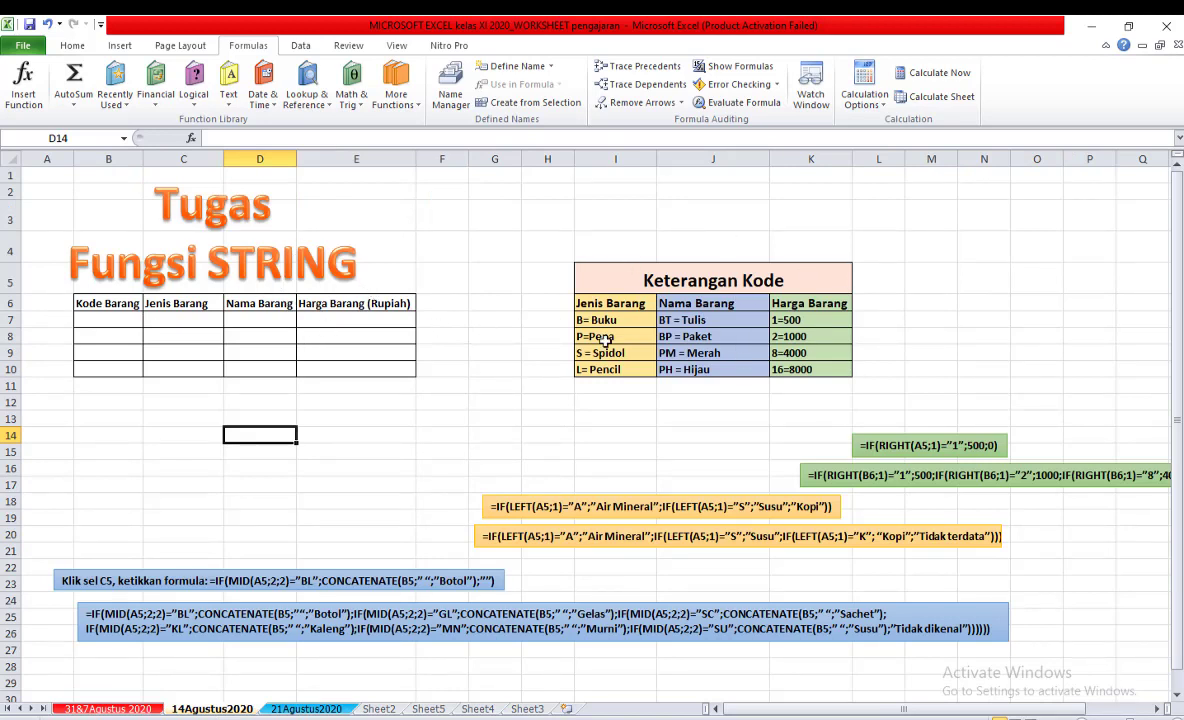
pyautogui.click(300, 709)
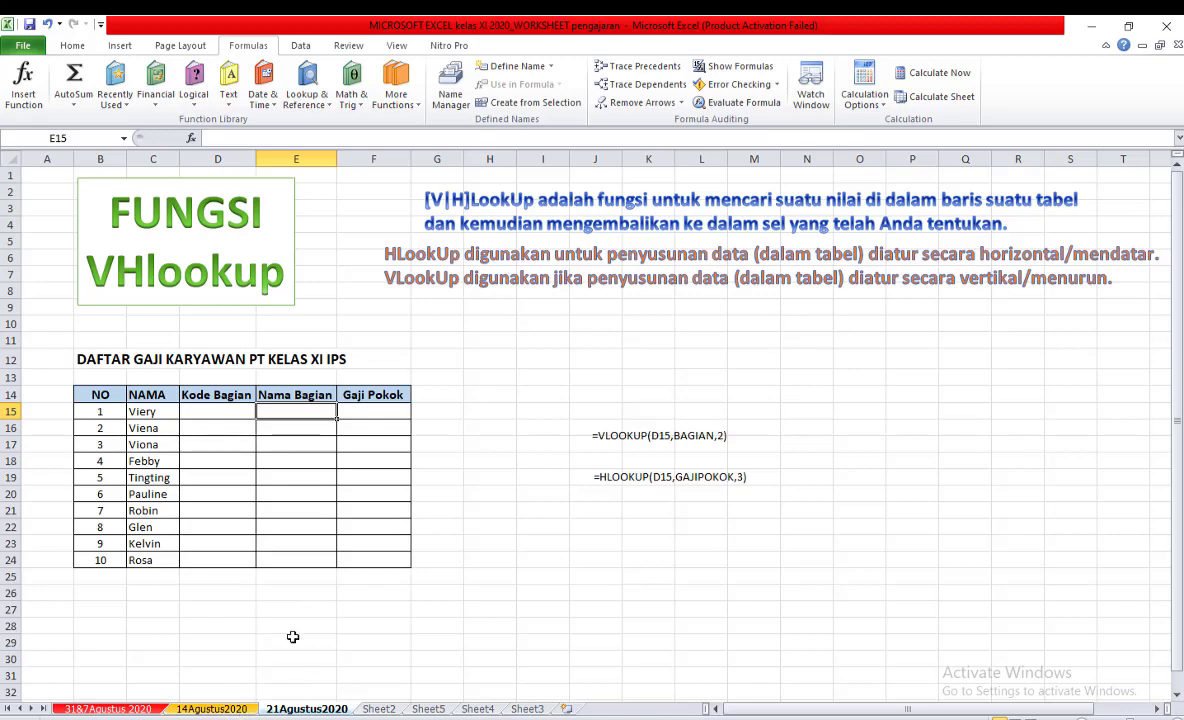
pyautogui.click(222, 710)
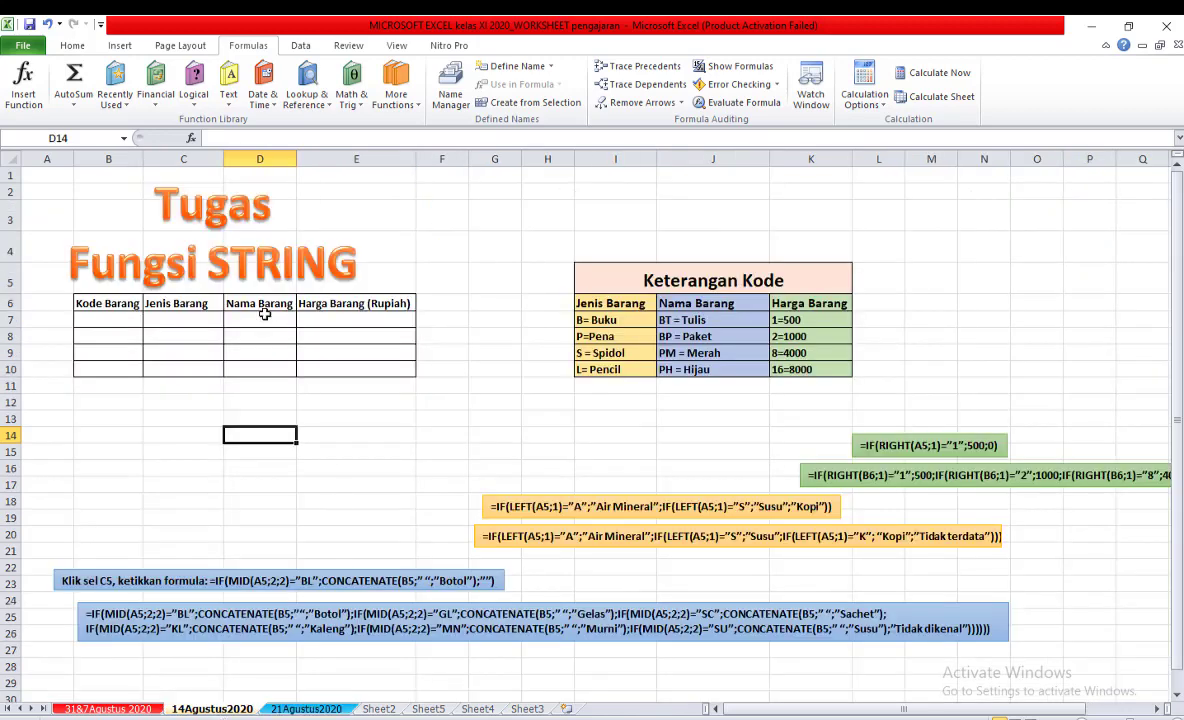
pyautogui.click(305, 709)
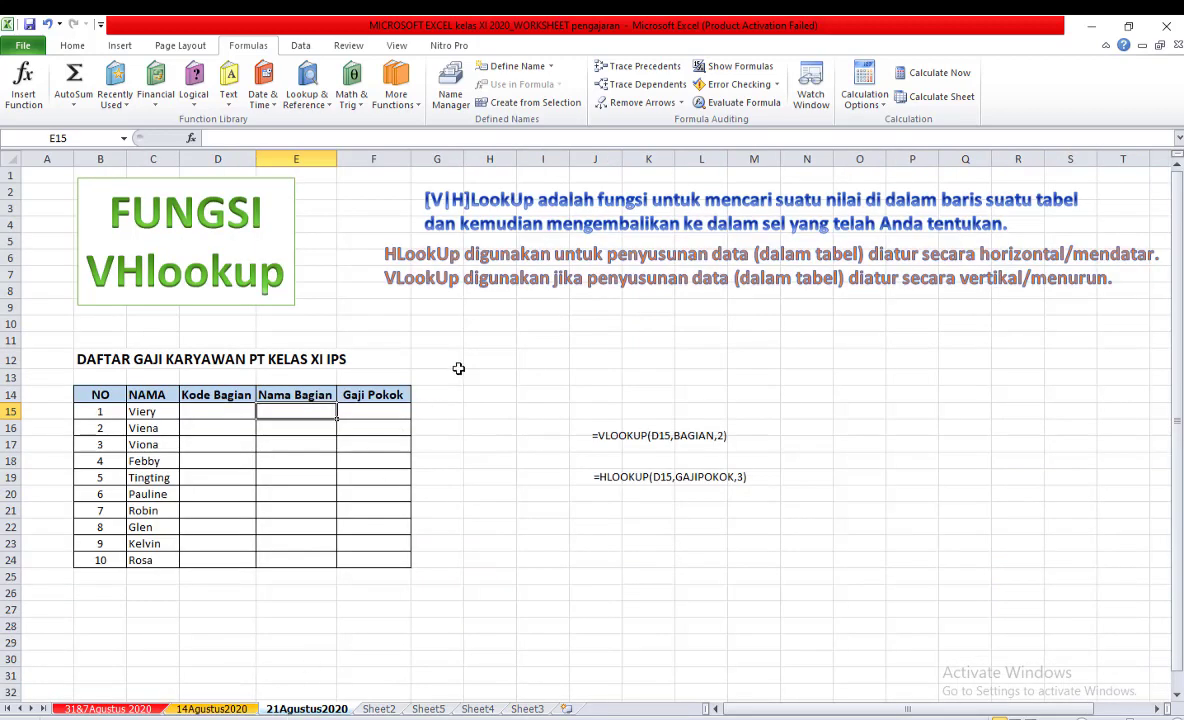
pyautogui.click(212, 709)
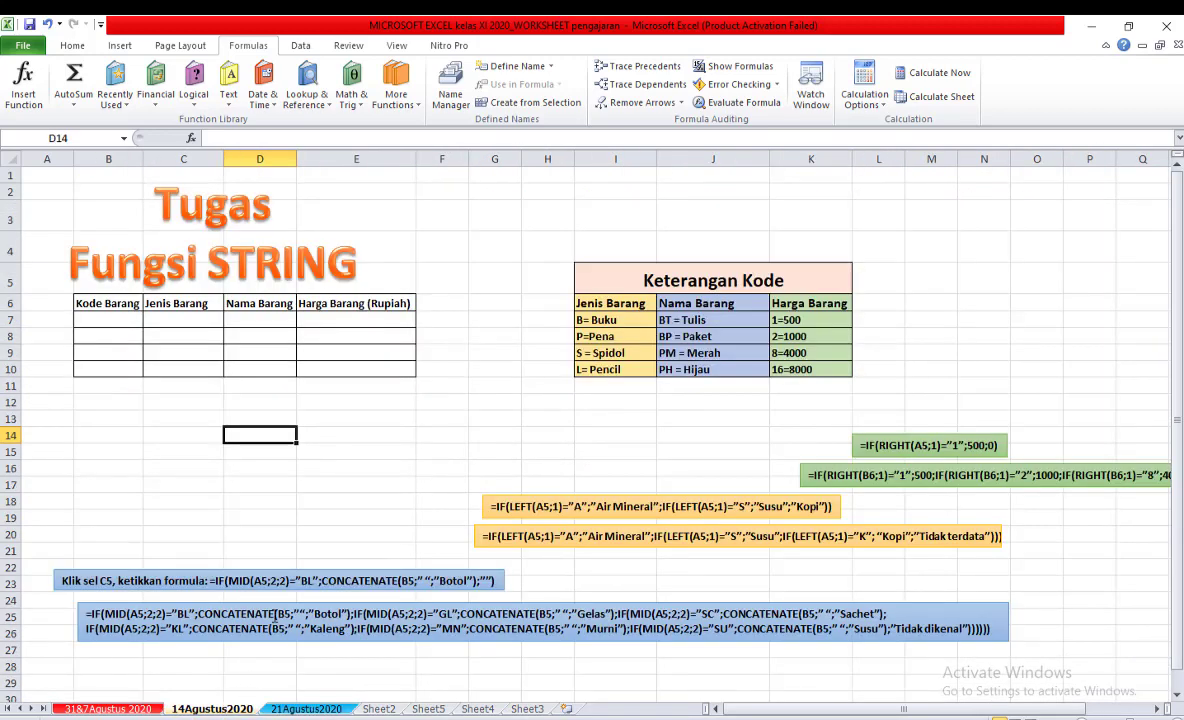
pyautogui.click(297, 709)
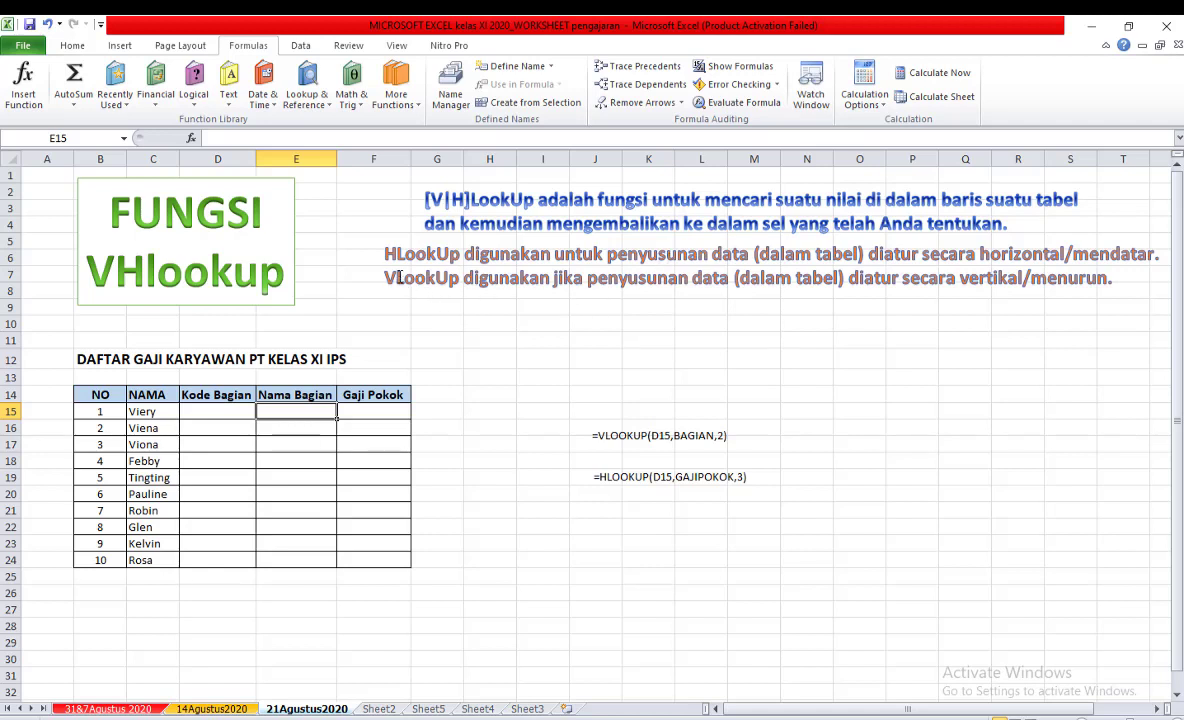
pyautogui.moveTo(398, 277); pyautogui.dragTo(385, 277)
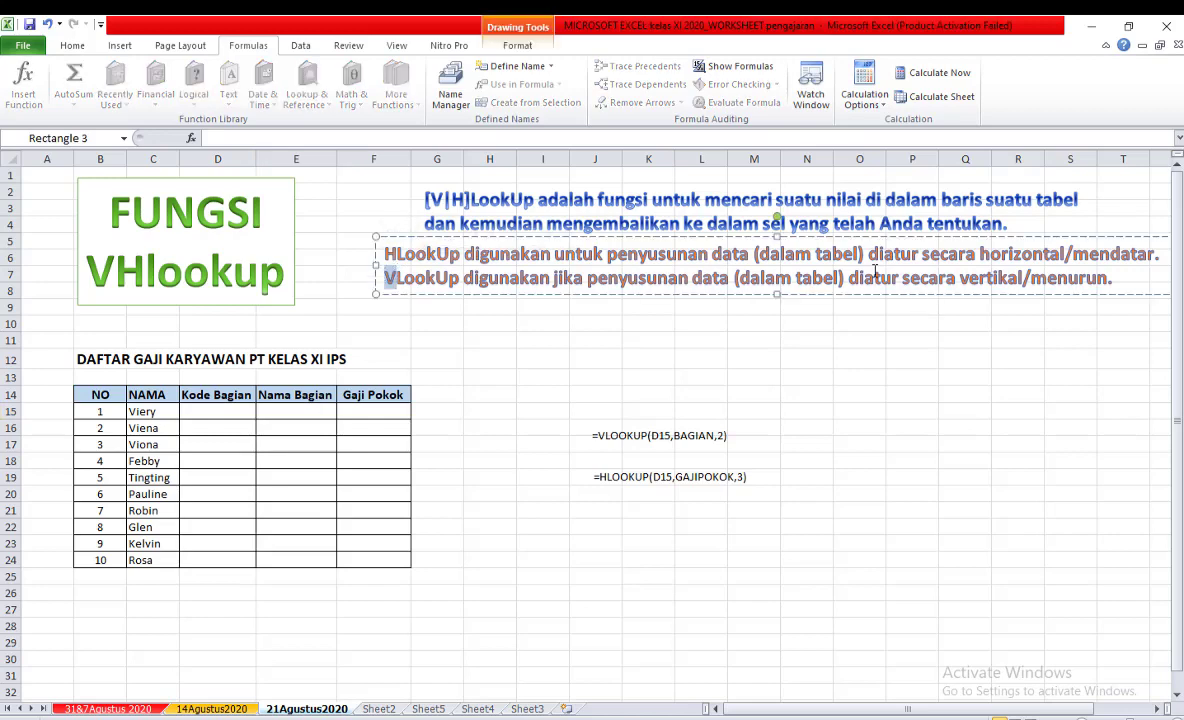
pyautogui.click(859, 321)
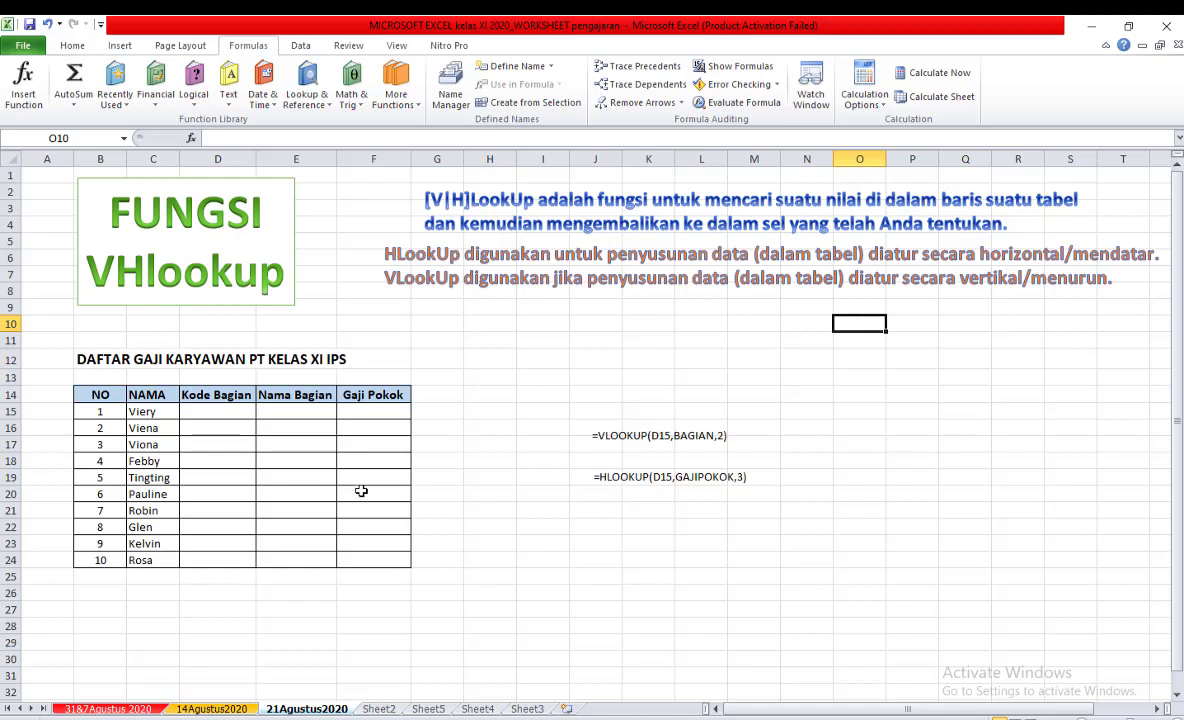
# Try code A as the Kode Bagian of the first employee in cell D15.
pyautogui.click(217, 411)
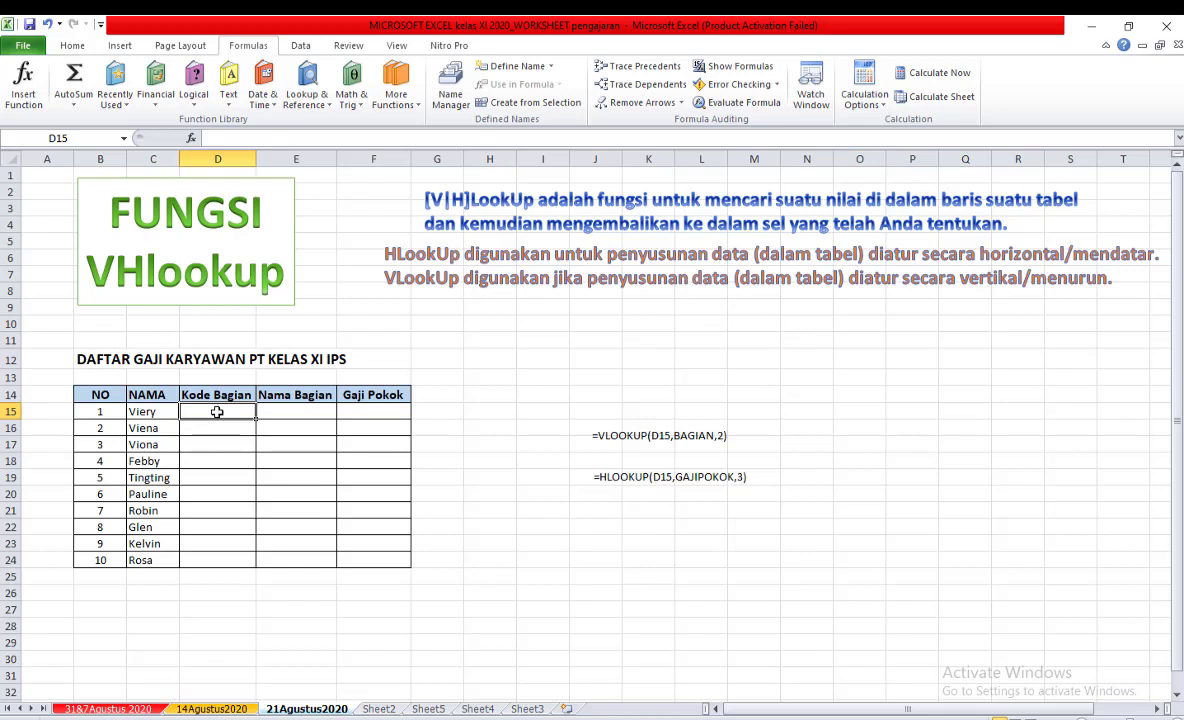
pyautogui.write('A')
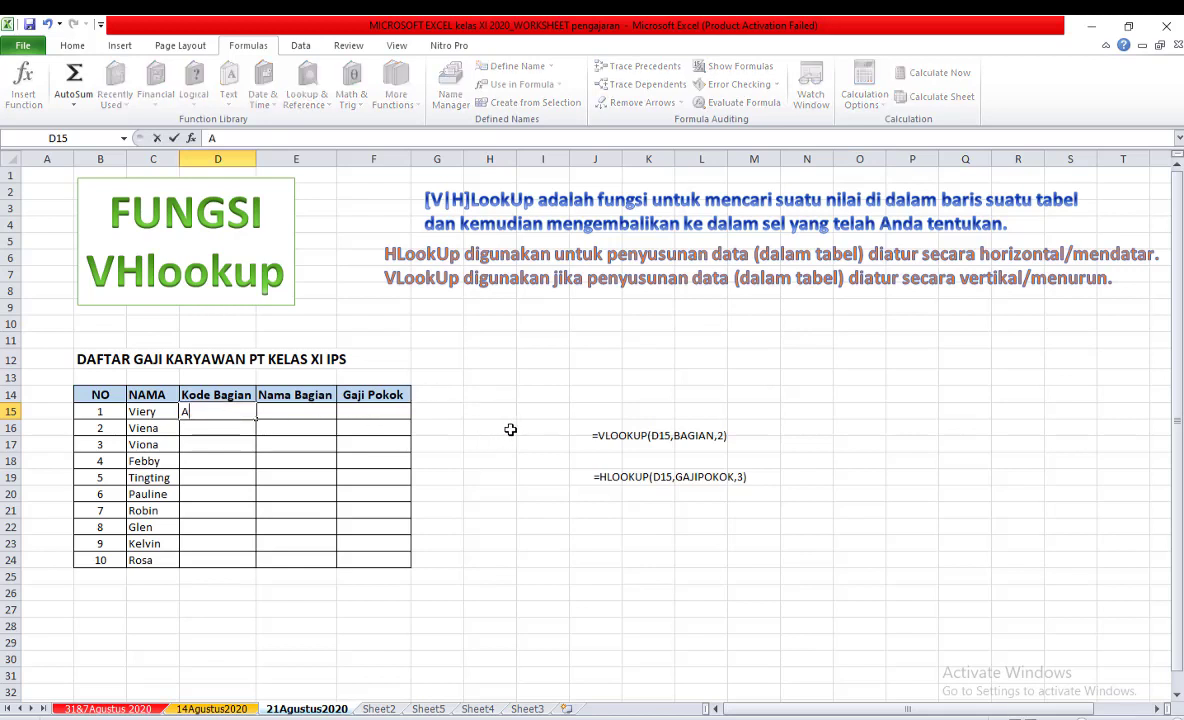
pyautogui.hotkey('ctrl', 'Return')
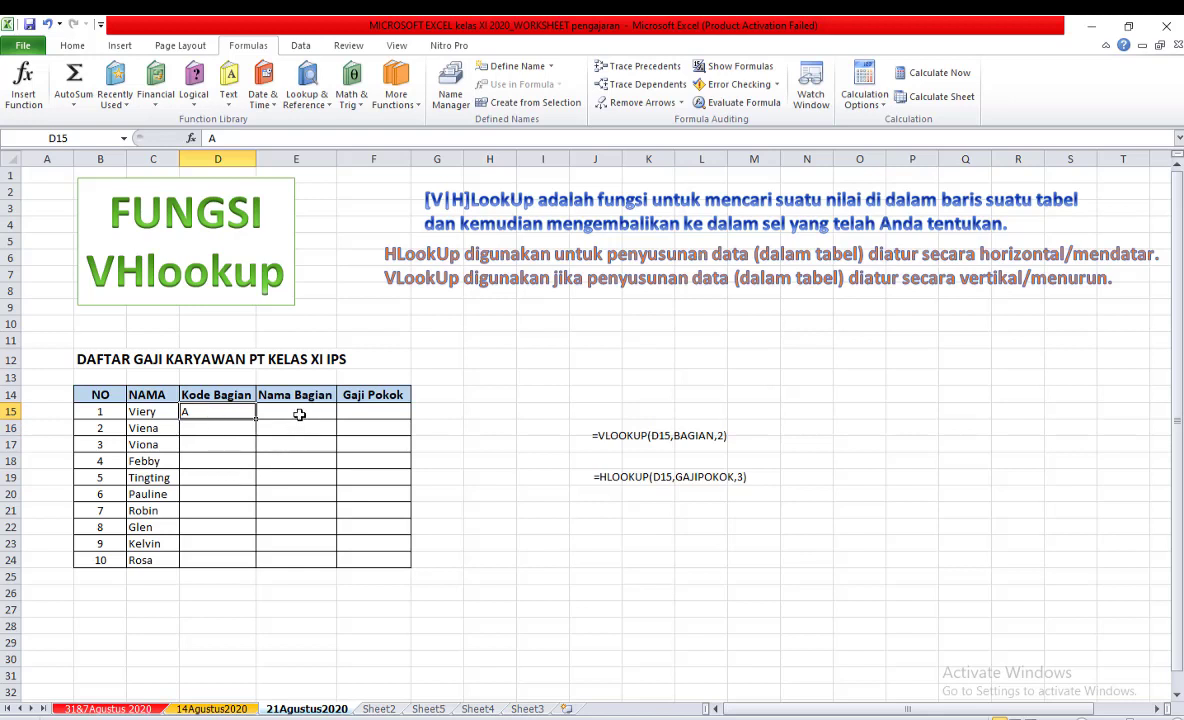
pyautogui.click(299, 413)
pyautogui.click(375, 413)
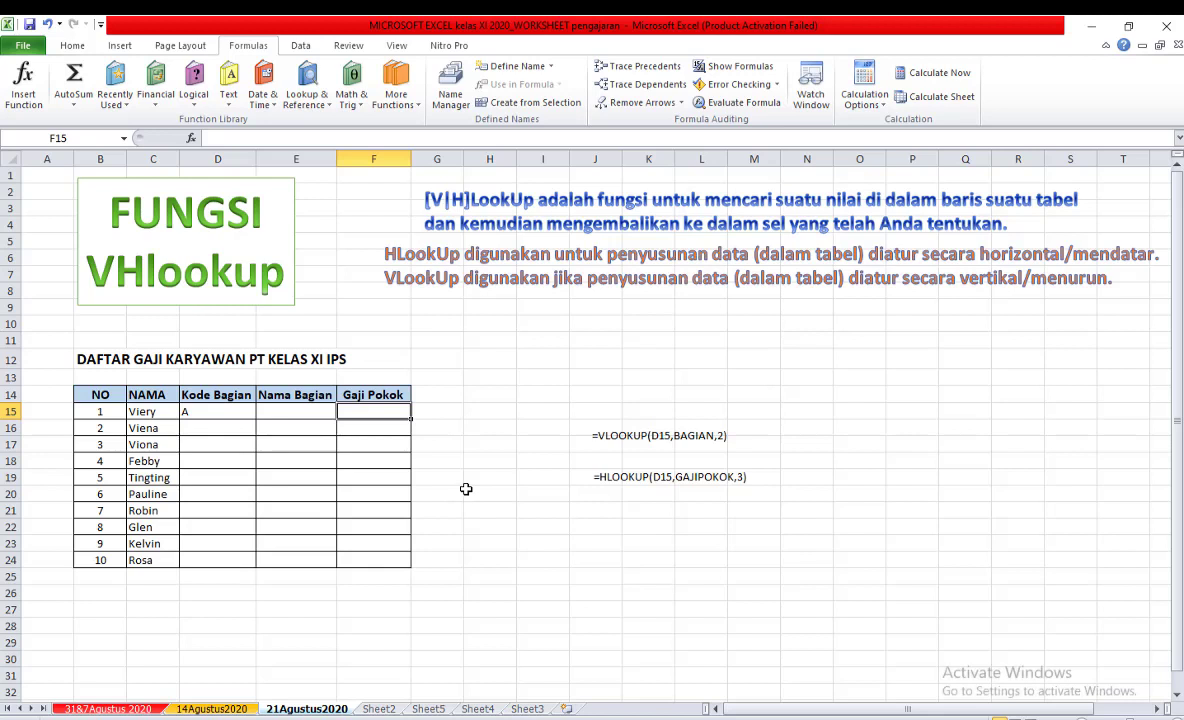
pyautogui.click(220, 411)
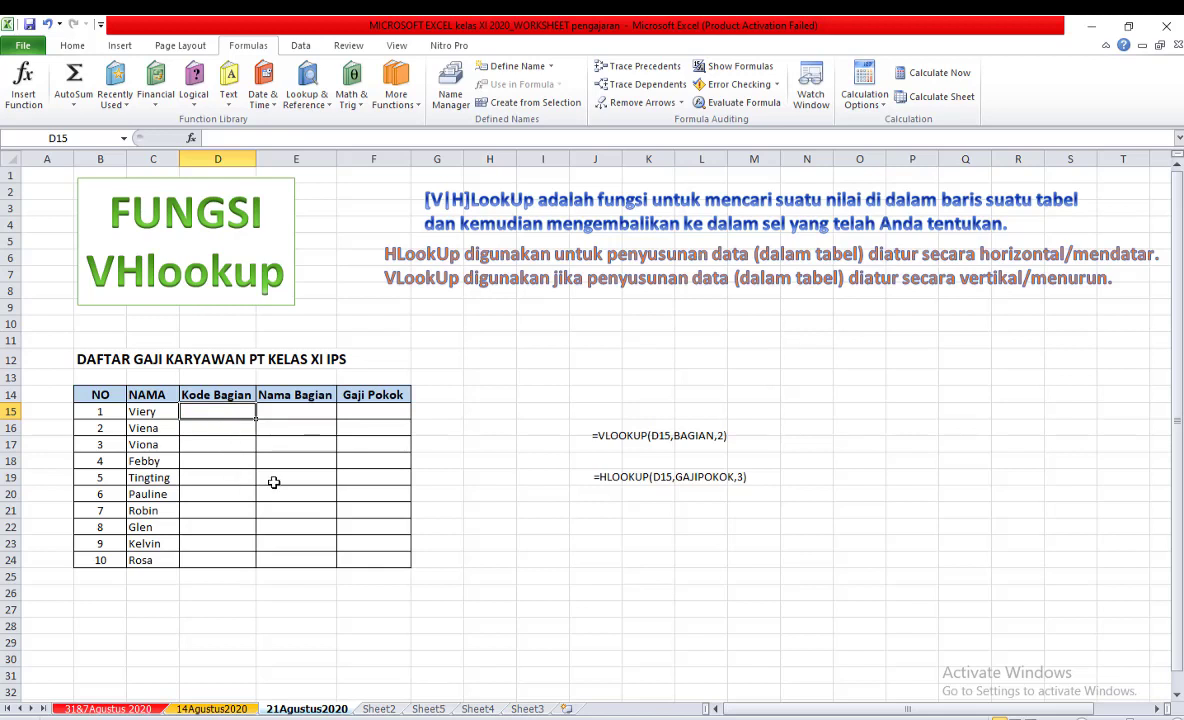
# Open Sheet2 and examine the Kode, BAGIAN and Gaji columns of the vertical Database BaGIAN table.
pyautogui.click(378, 708)
pyautogui.click(416, 420)
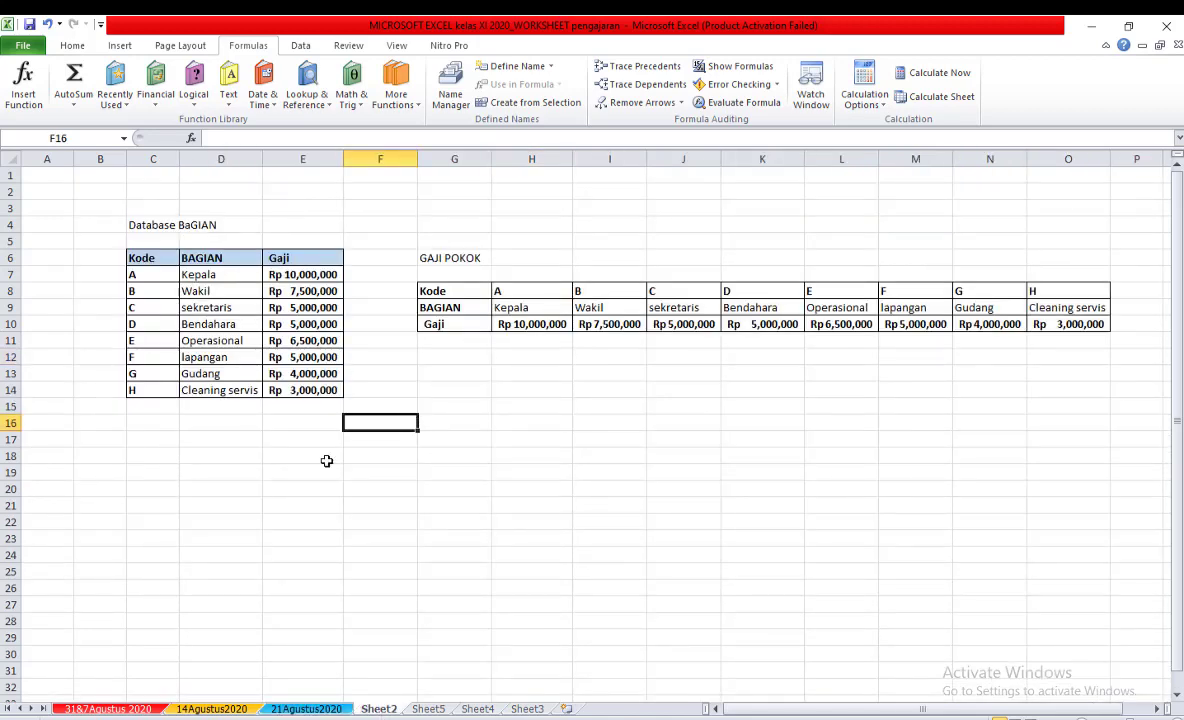
pyautogui.click(401, 389)
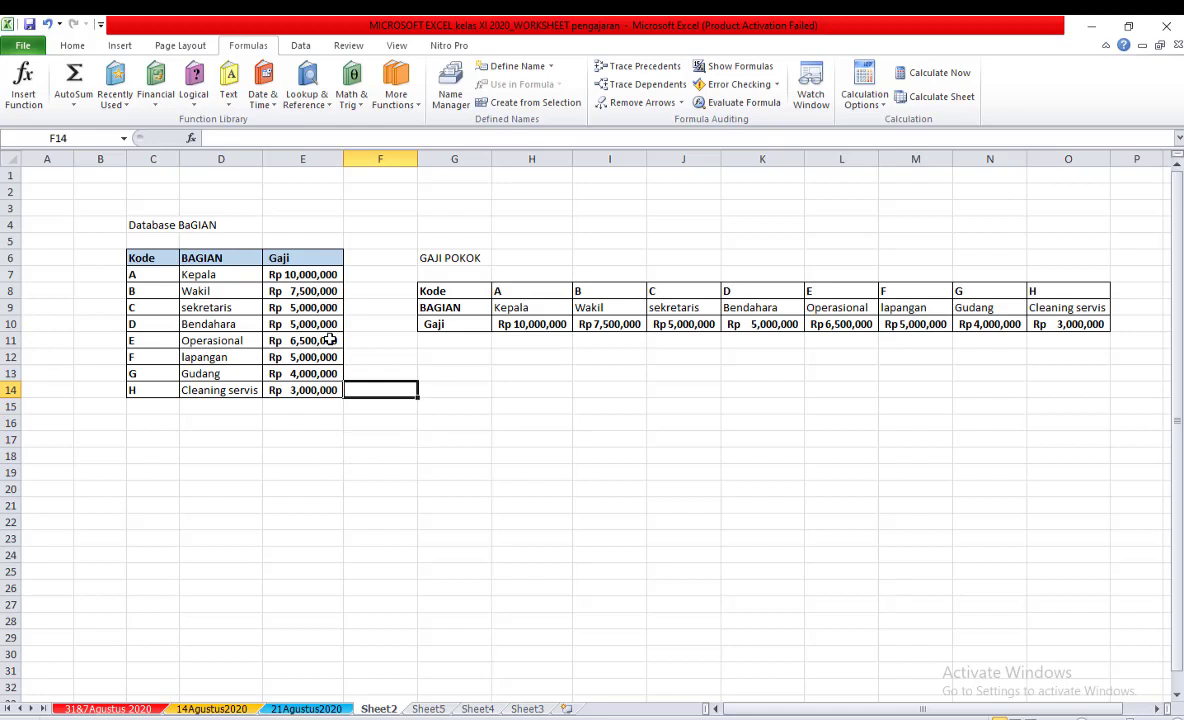
pyautogui.click(137, 227)
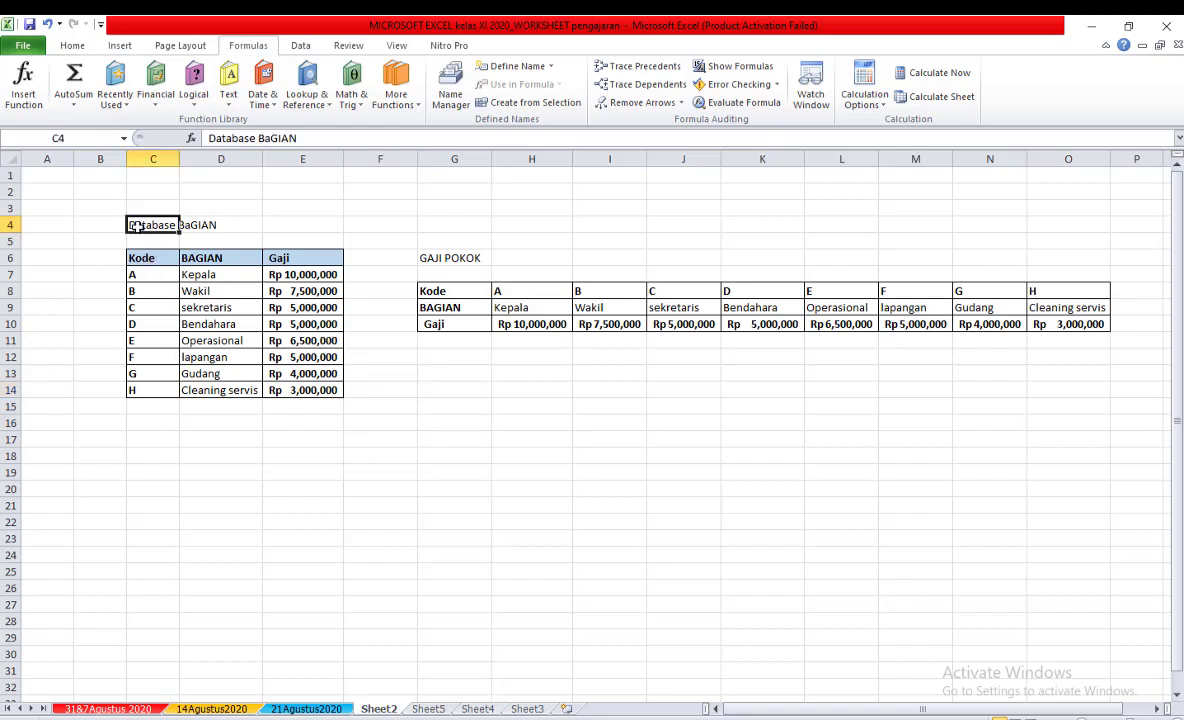
pyautogui.click(270, 208)
pyautogui.click(268, 470)
pyautogui.click(158, 257)
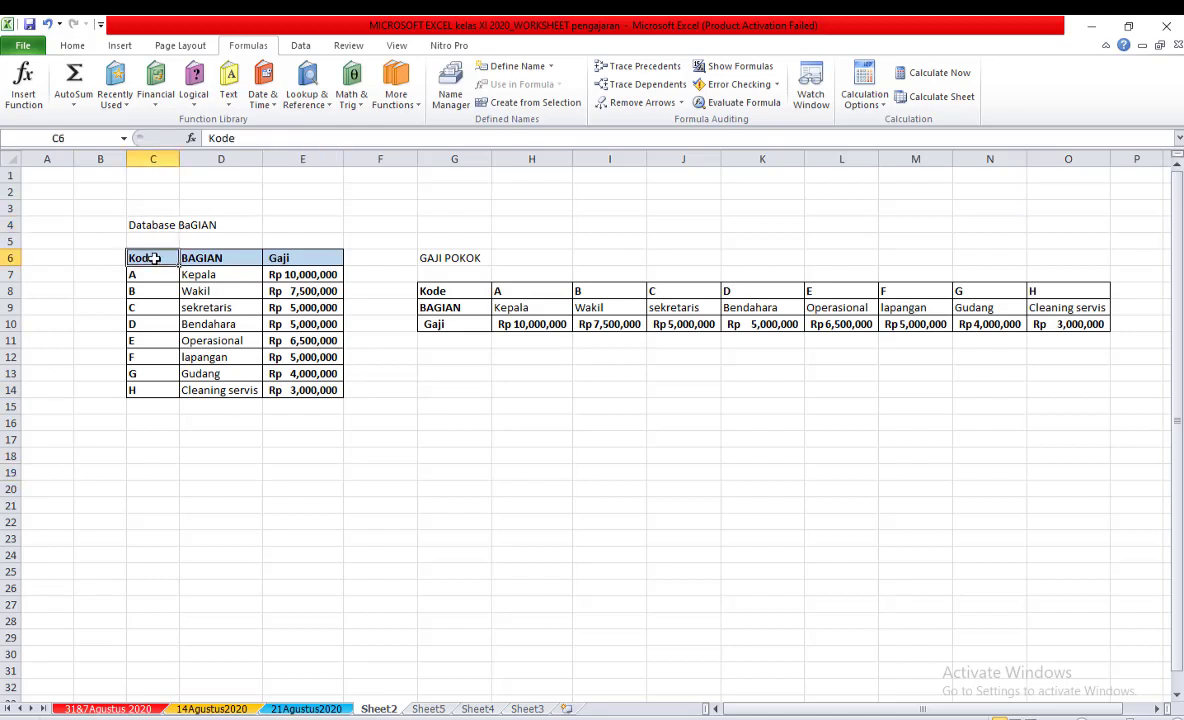
pyautogui.click(200, 258)
pyautogui.click(280, 258)
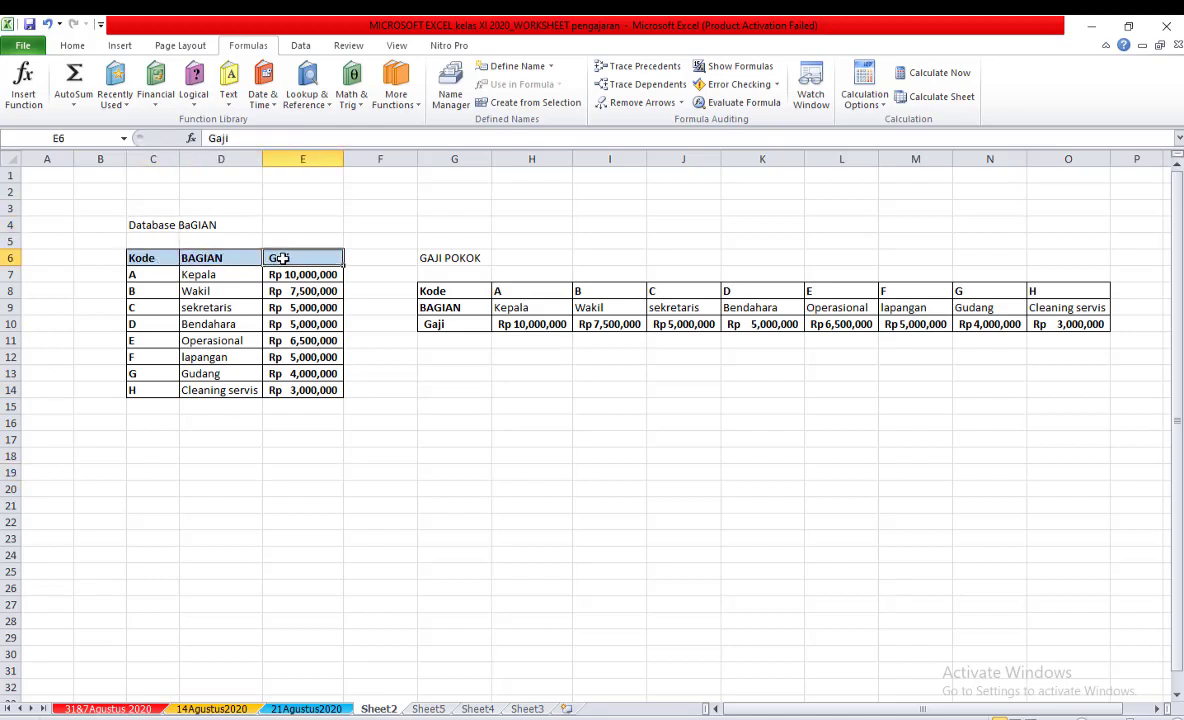
pyautogui.click(148, 259)
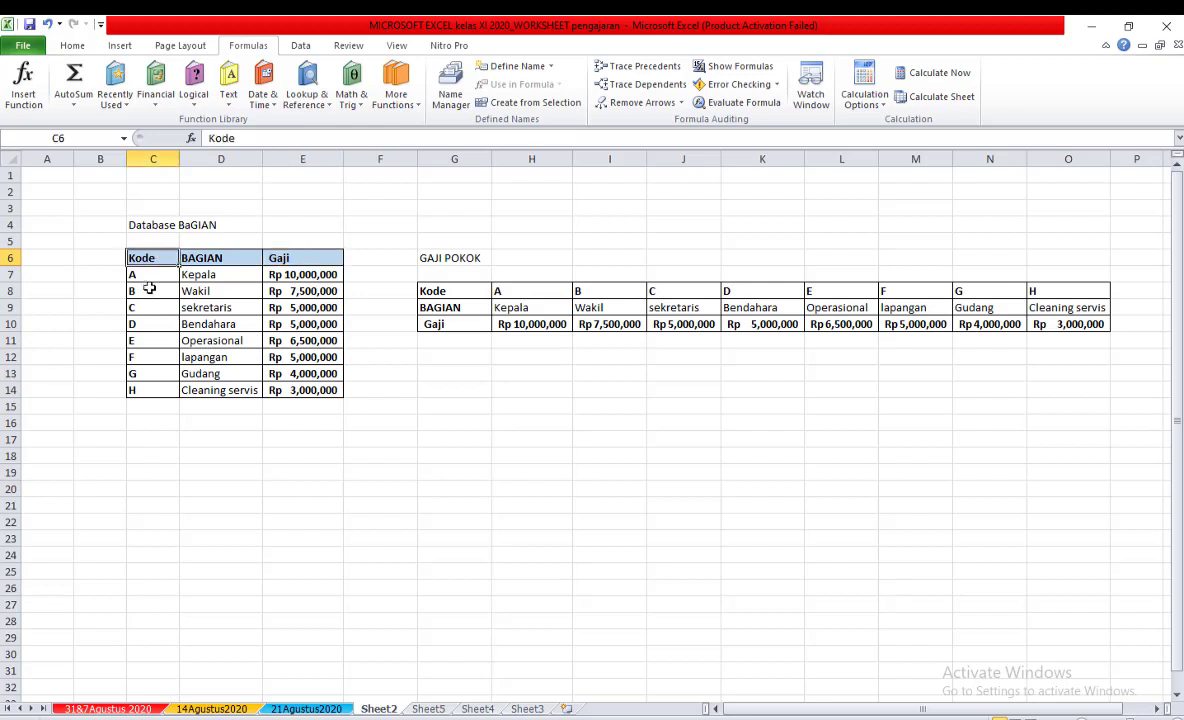
pyautogui.click(151, 280)
pyautogui.click(145, 391)
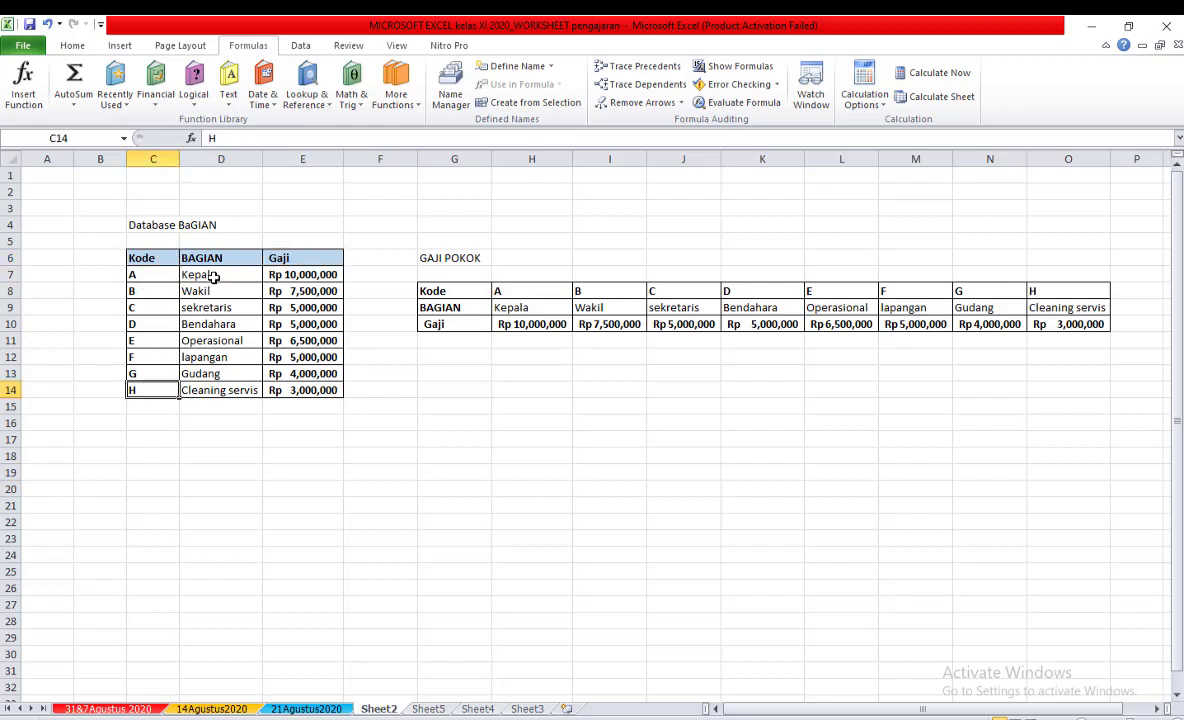
pyautogui.click(213, 278)
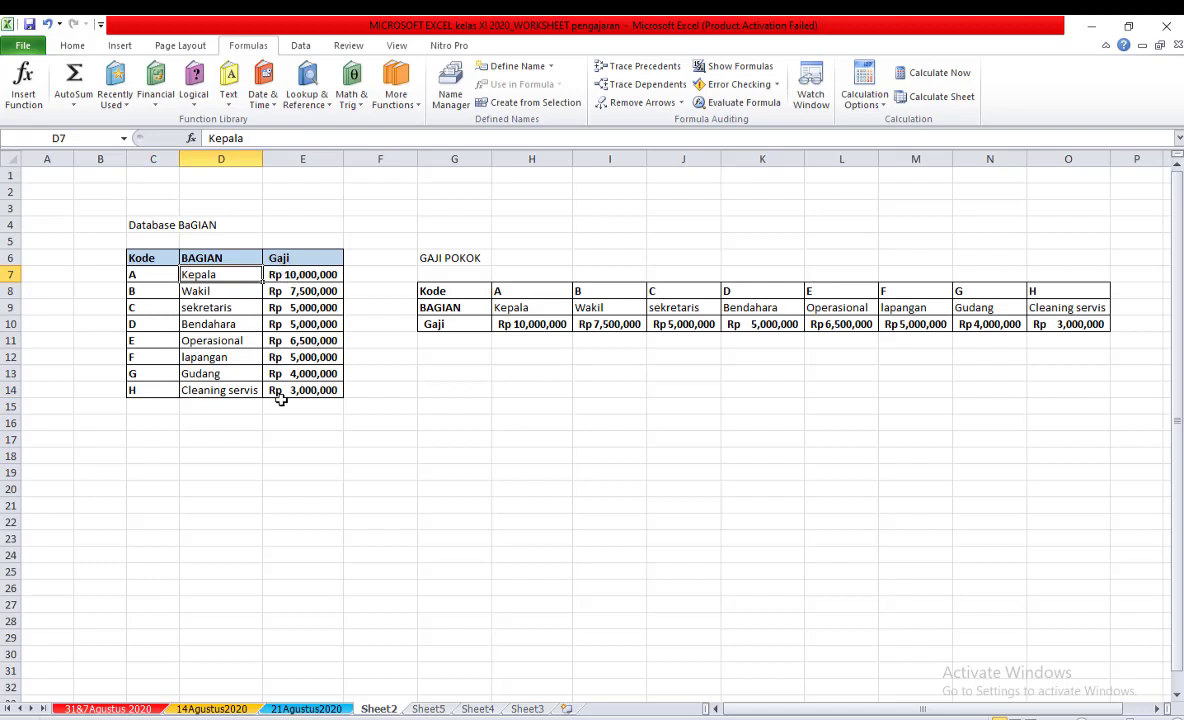
pyautogui.click(300, 455)
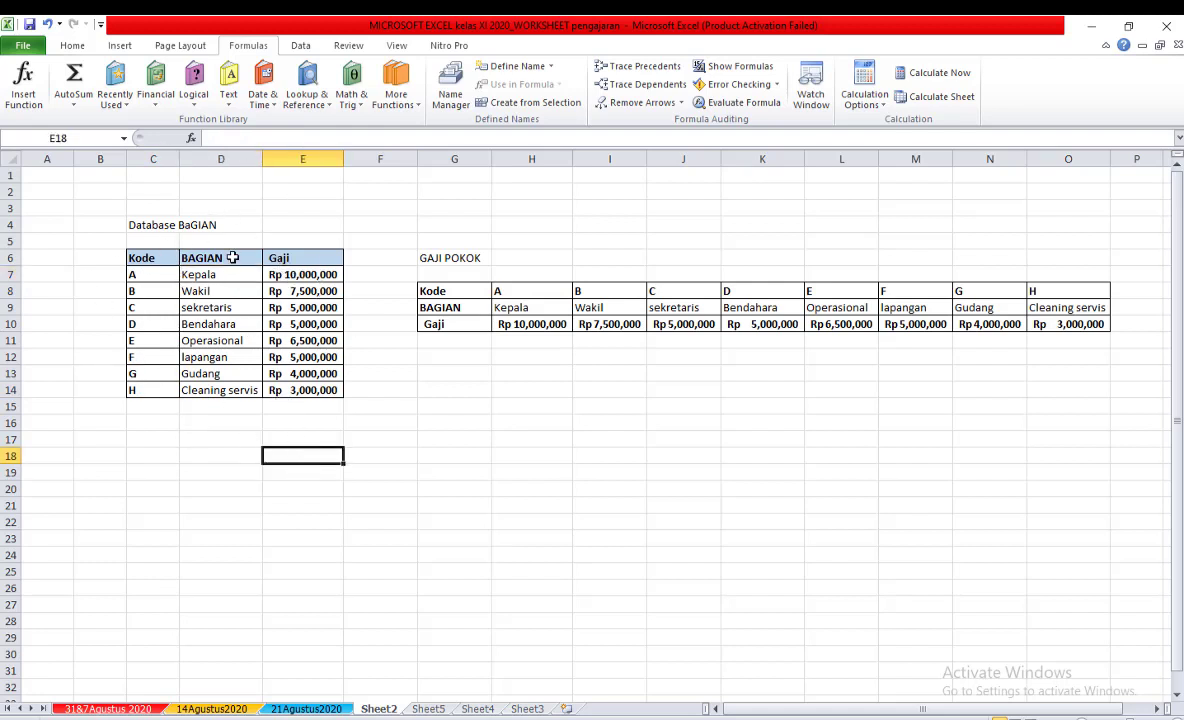
# Examine the Kode, BAGIAN and Gaji rows of the horizontal GAJI POKOK table.
pyautogui.click(608, 362)
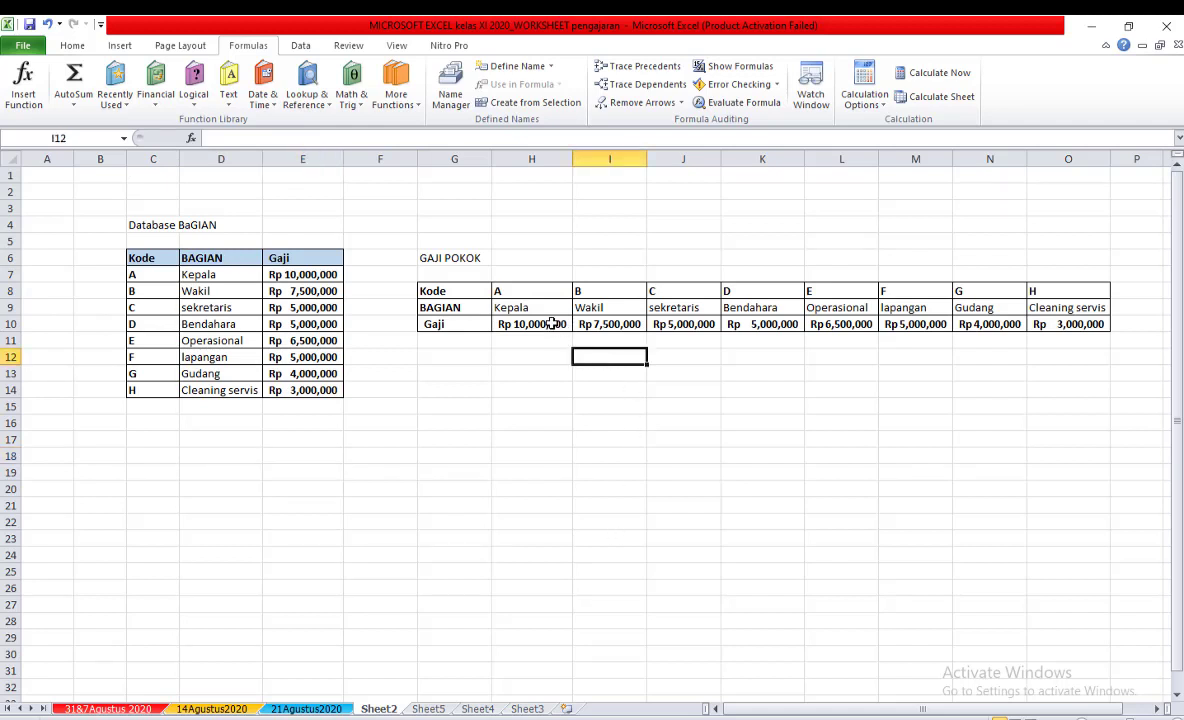
pyautogui.click(505, 264)
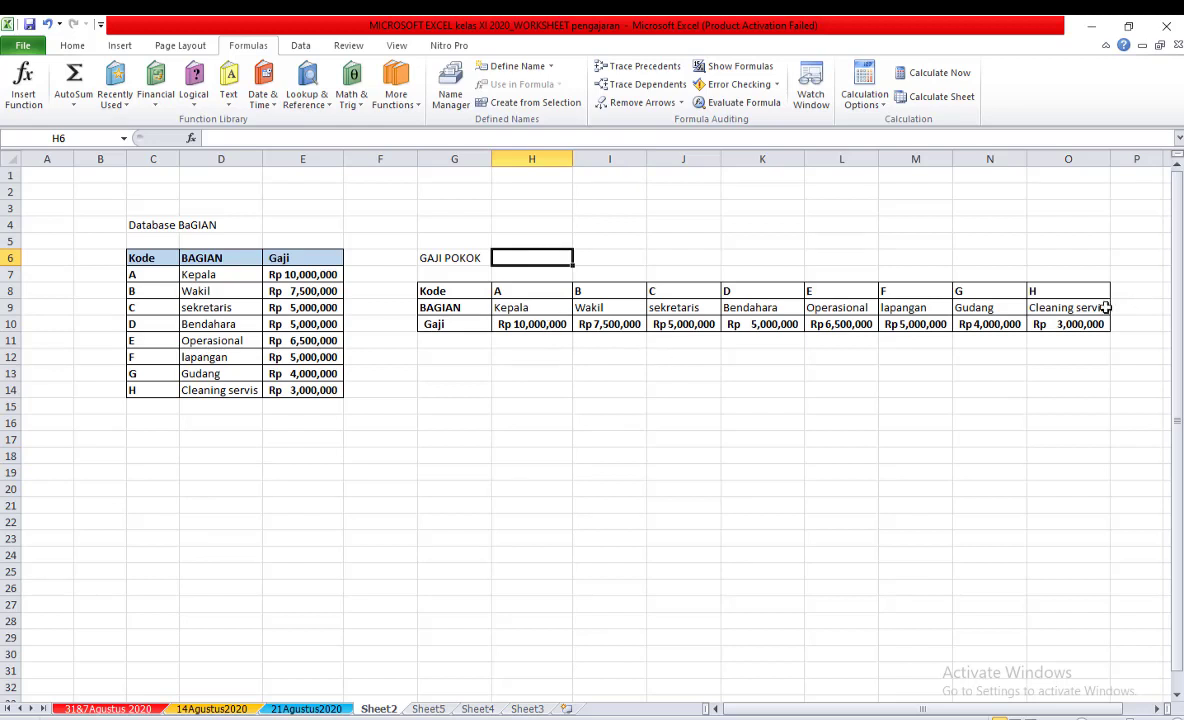
pyautogui.click(447, 259)
pyautogui.click(550, 436)
pyautogui.click(526, 291)
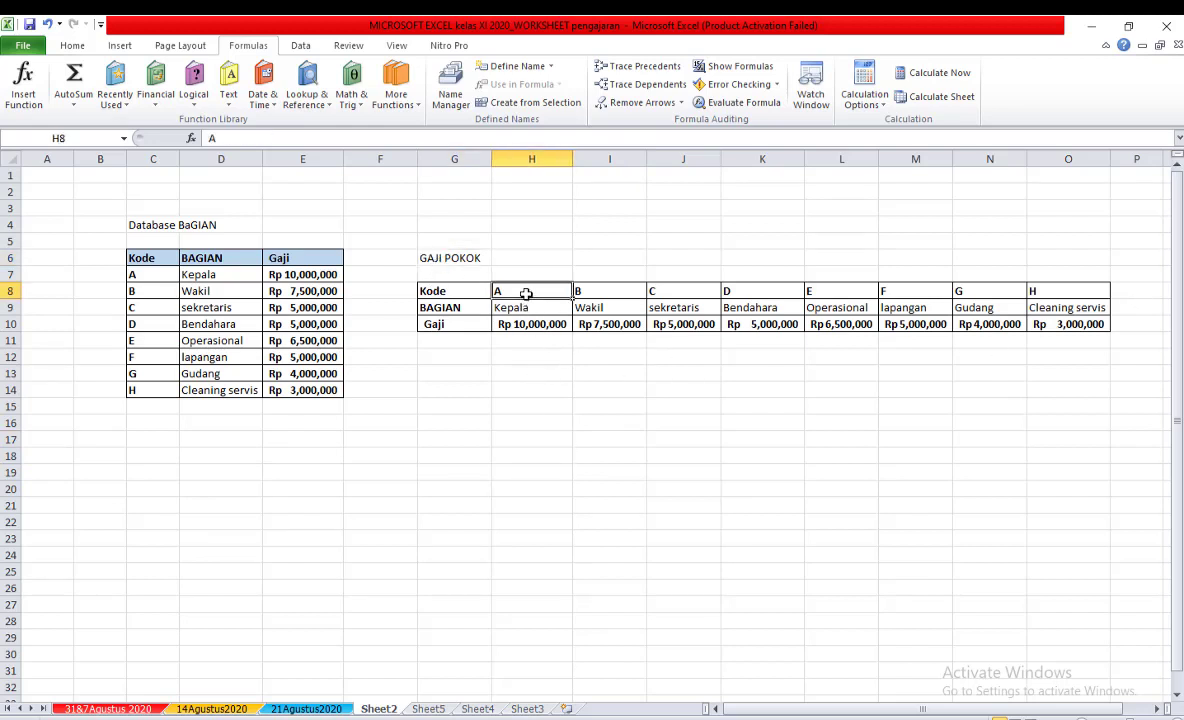
pyautogui.press('Down')
pyautogui.click(539, 327)
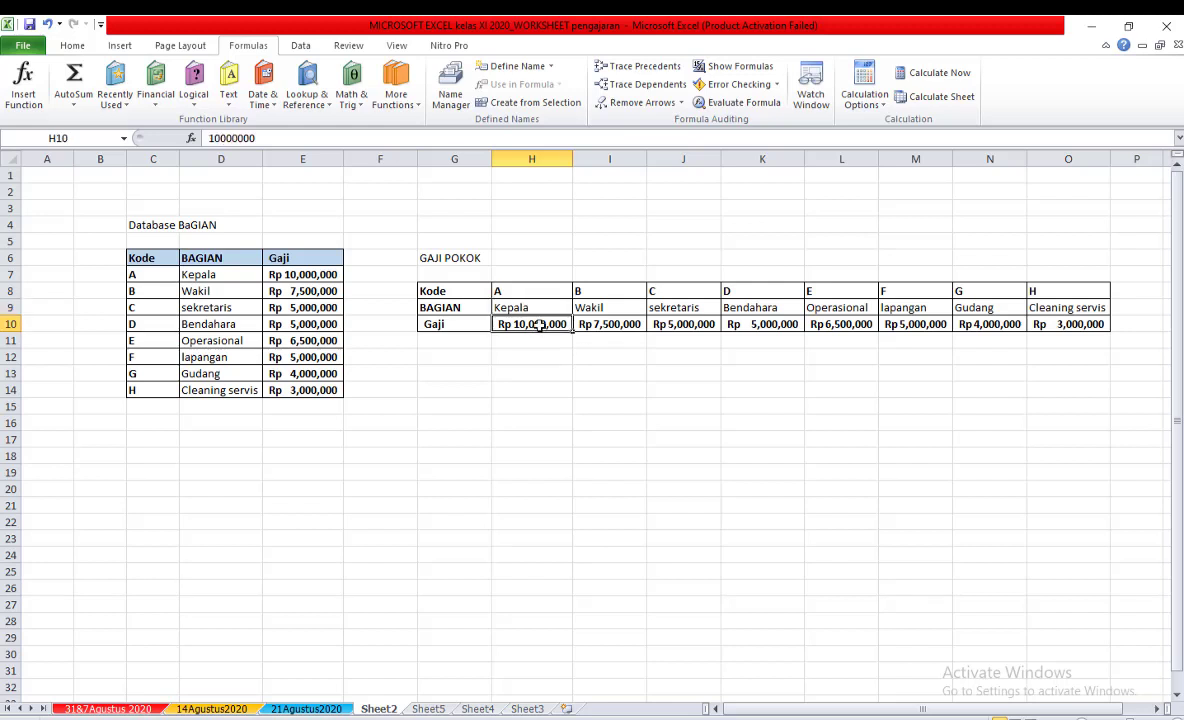
pyautogui.click(596, 287)
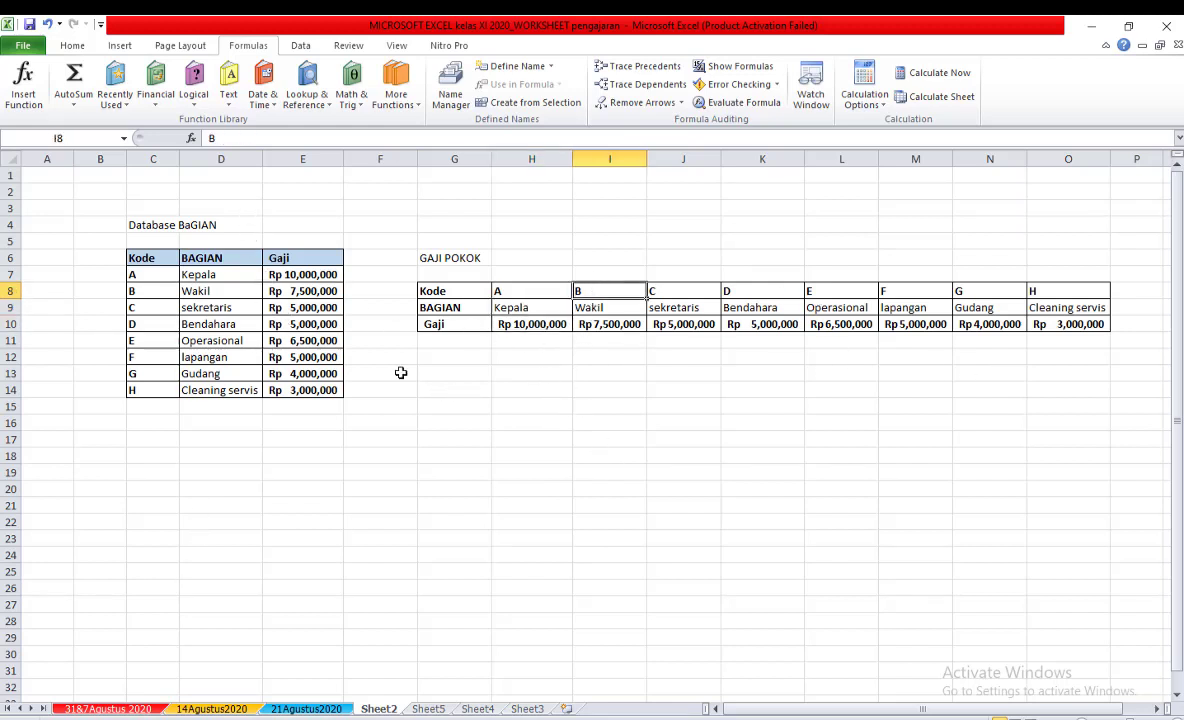
pyautogui.click(700, 372)
pyautogui.click(802, 372)
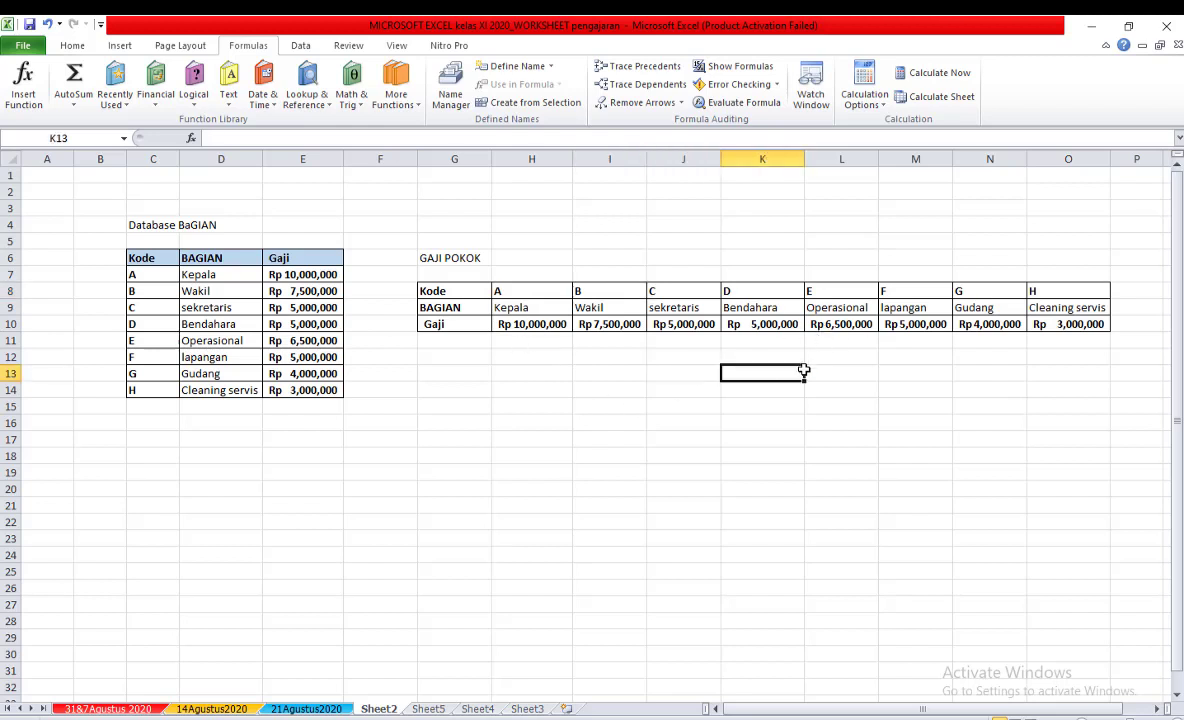
pyautogui.click(450, 381)
pyautogui.click(512, 378)
pyautogui.click(303, 488)
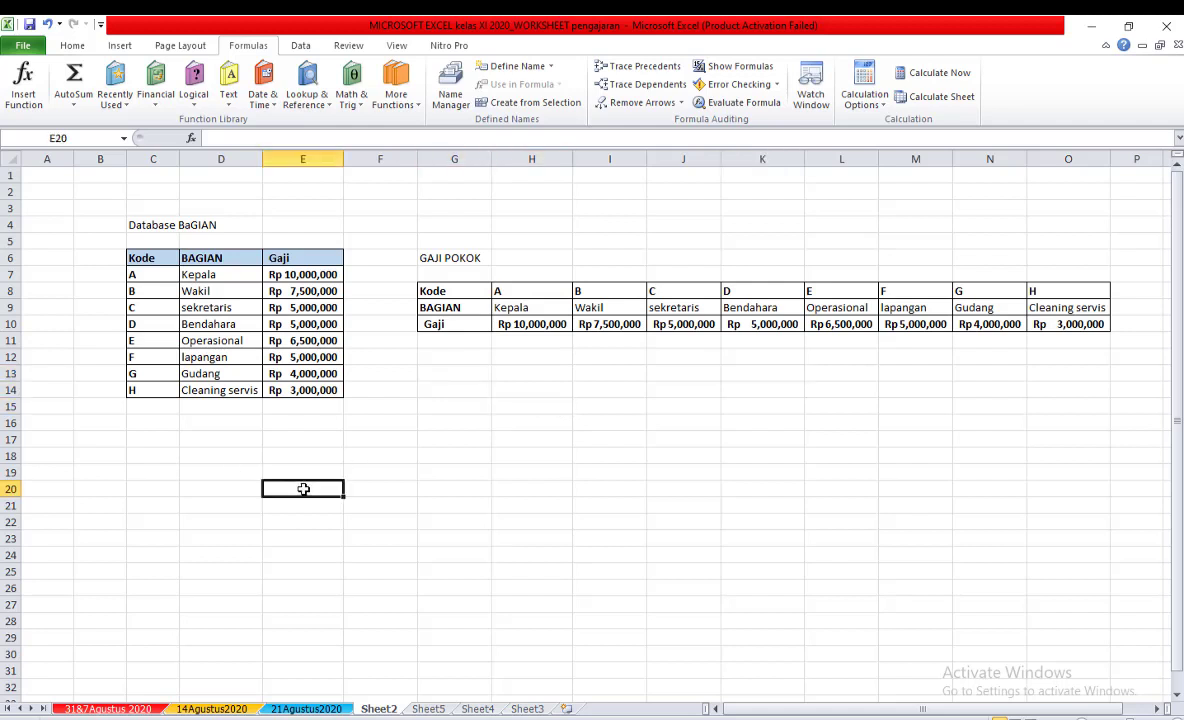
pyautogui.click(92, 341)
pyautogui.click(33, 278)
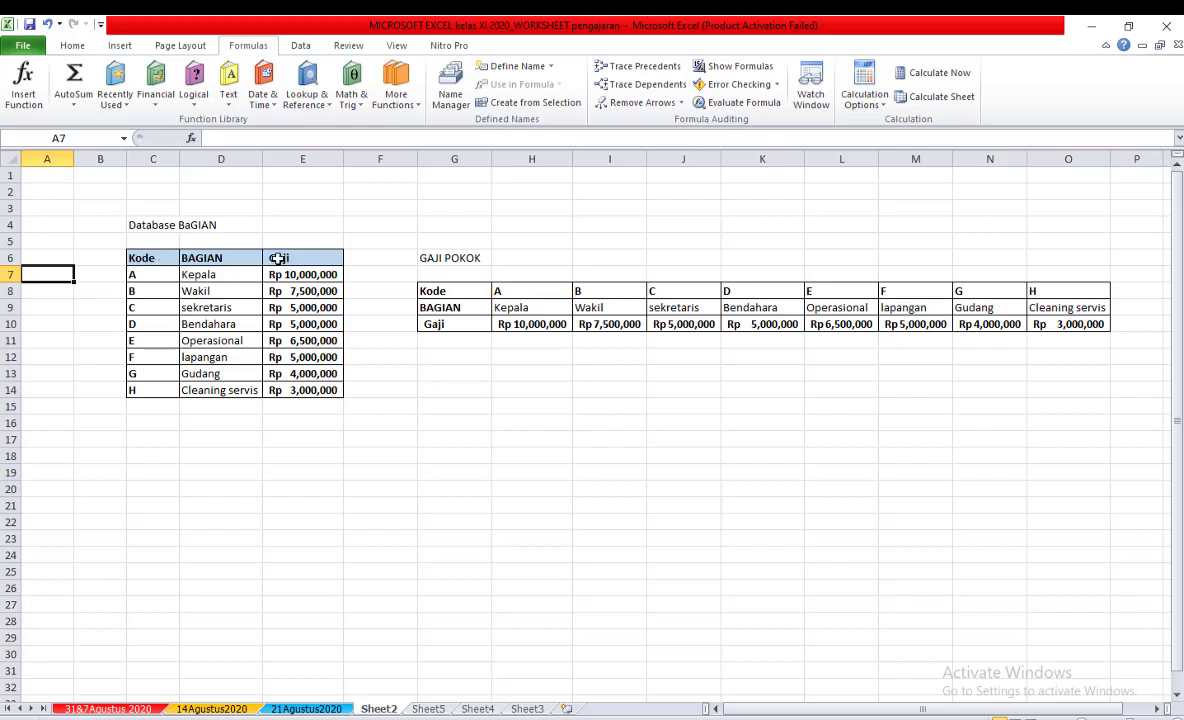
# Define the workbook name BAGIAN for the code, section and salary data in C7:E14 on Sheet2, leaving out the headers.
pyautogui.click(145, 274)
pyautogui.moveTo(150, 274); pyautogui.dragTo(289, 390)
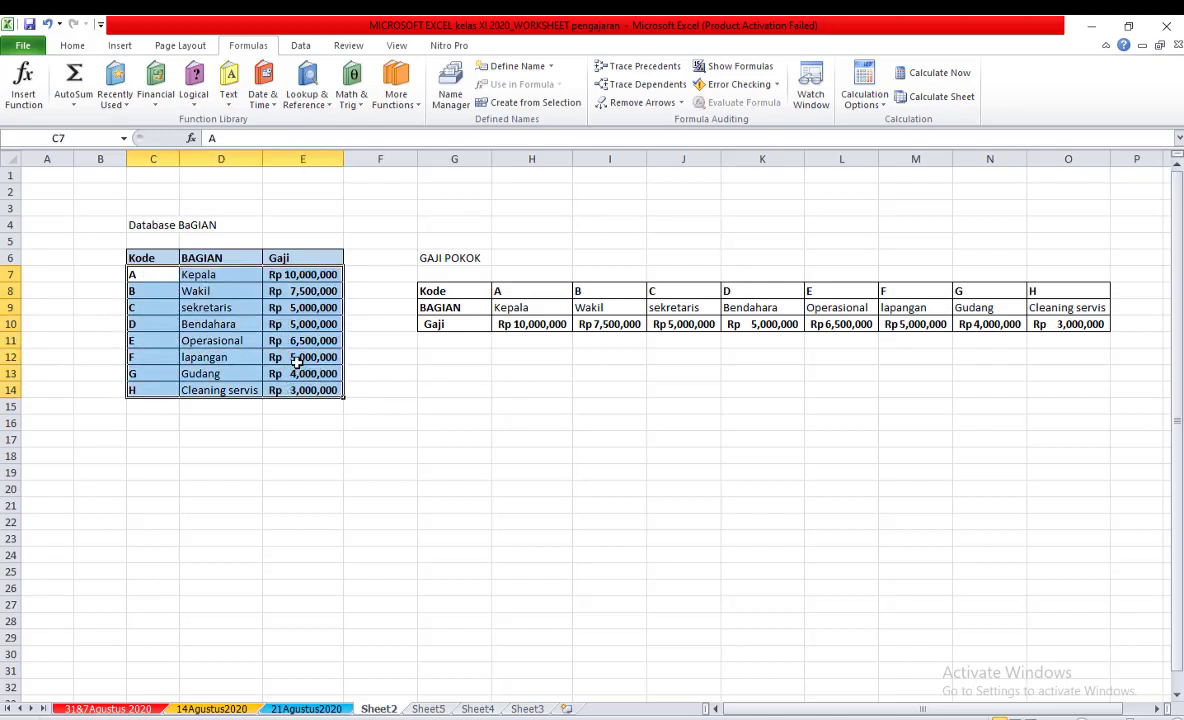
pyautogui.click(72, 45)
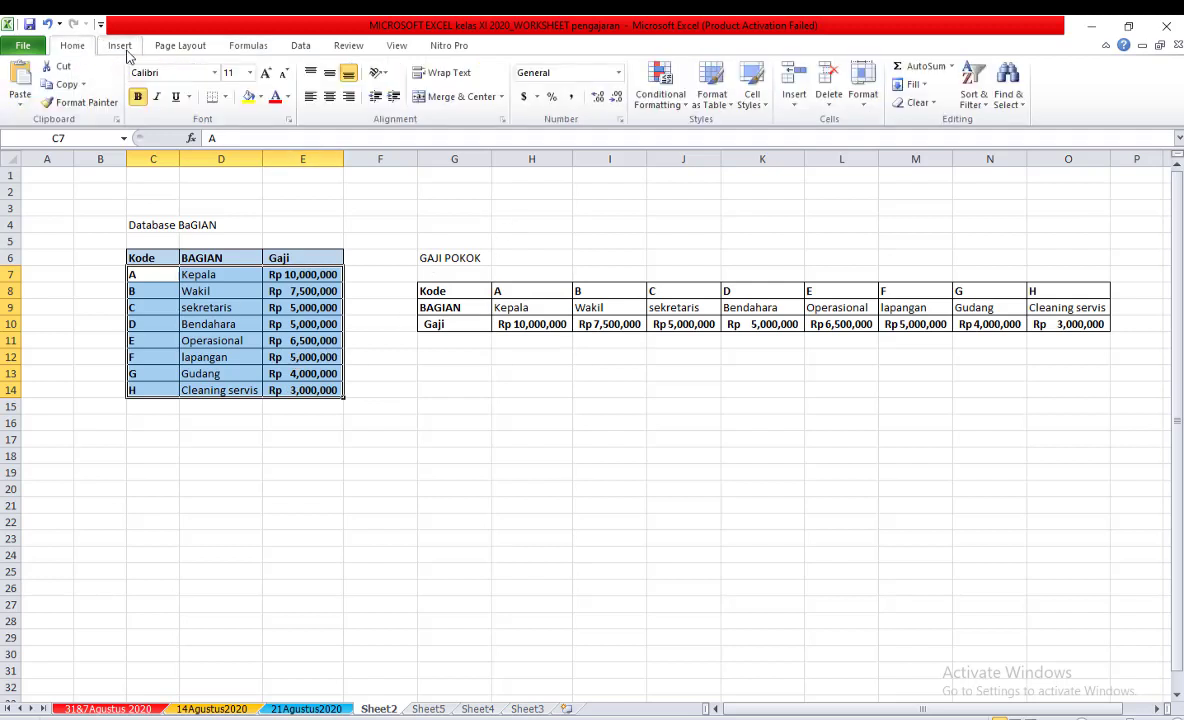
pyautogui.click(245, 46)
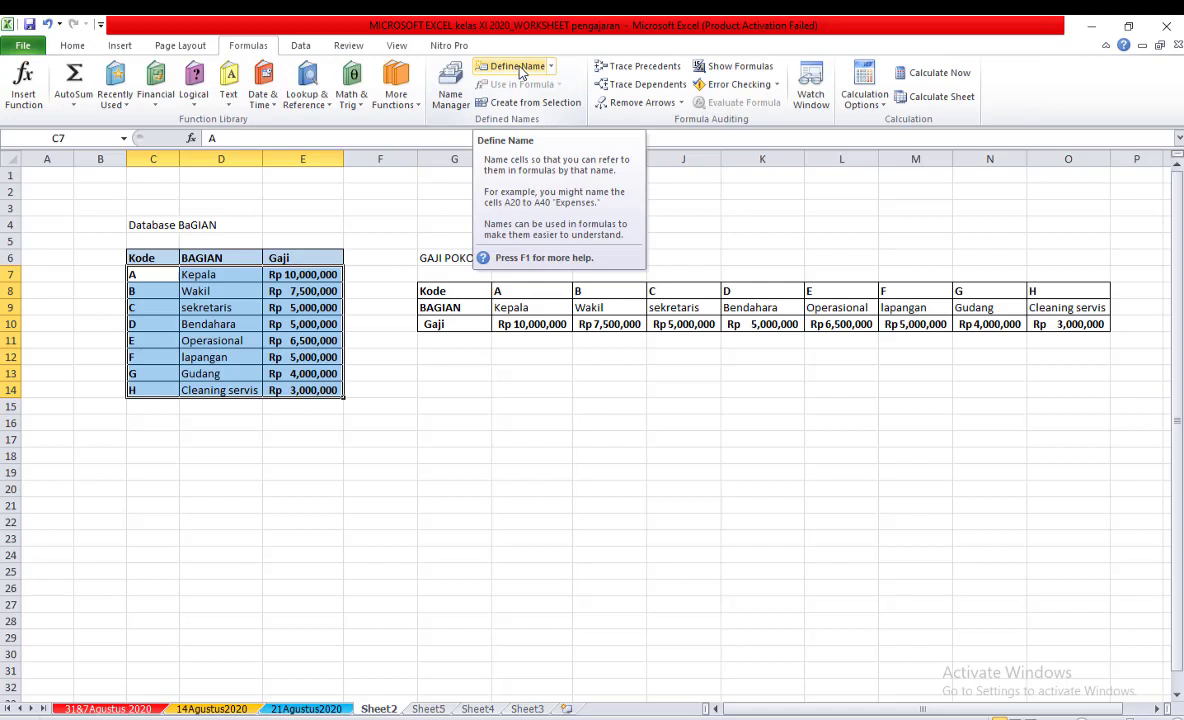
pyautogui.click(519, 67)
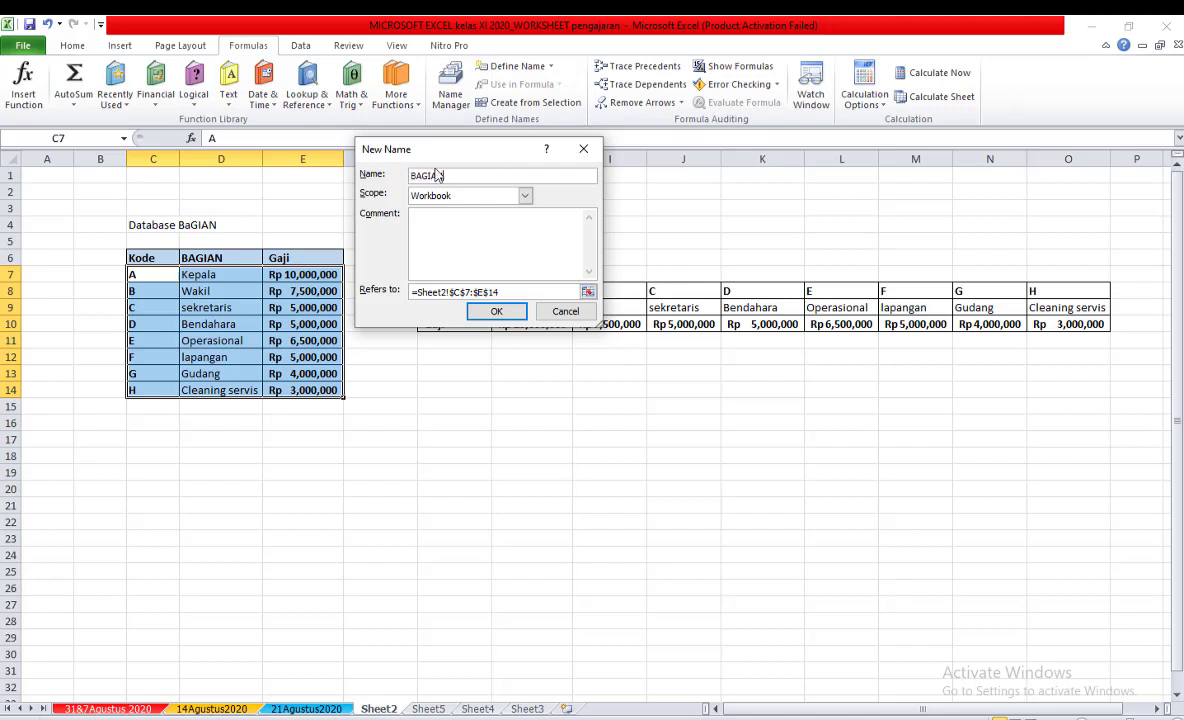
pyautogui.click(490, 311)
pyautogui.click(535, 338)
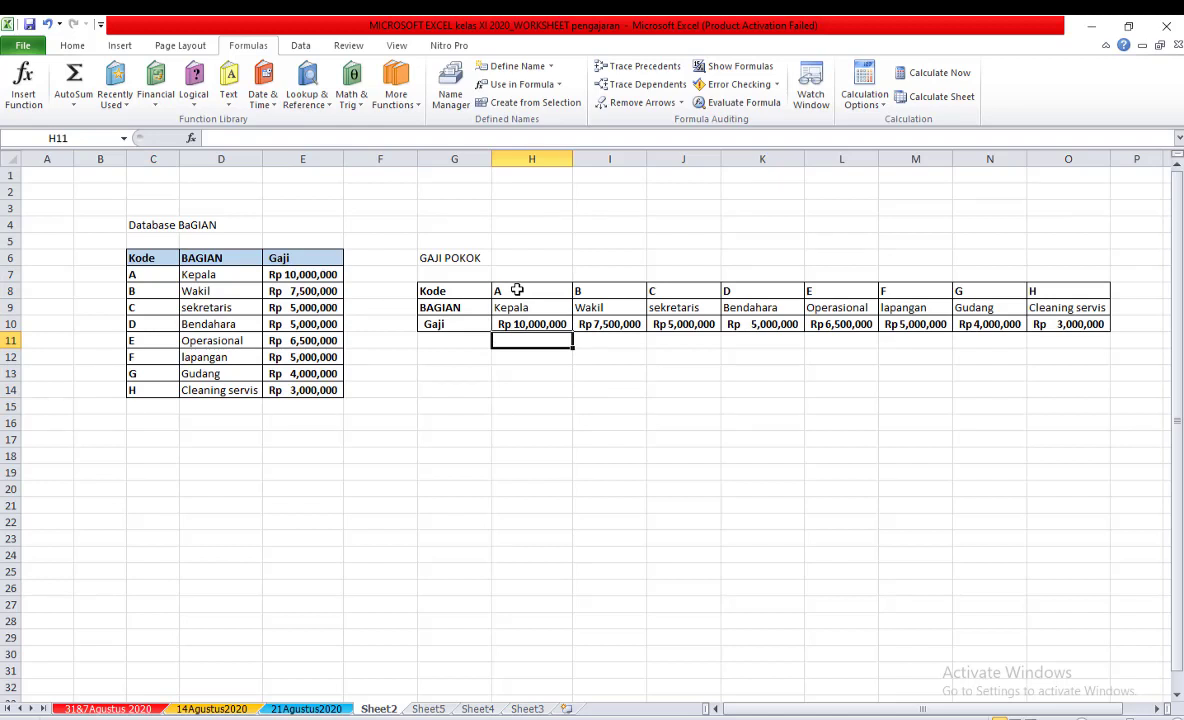
# Define the workbook name GAJIPOKOK for the horizontal table data in H8:O10, leaving out the row labels.
pyautogui.click(530, 372)
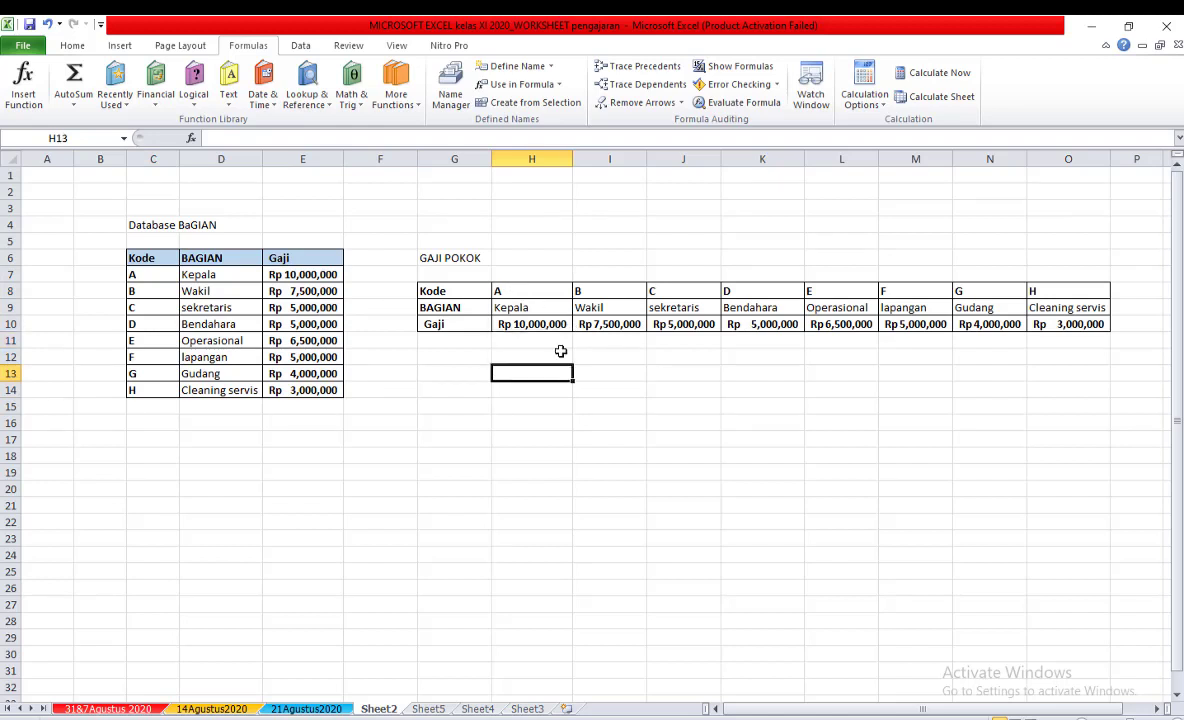
pyautogui.click(520, 291)
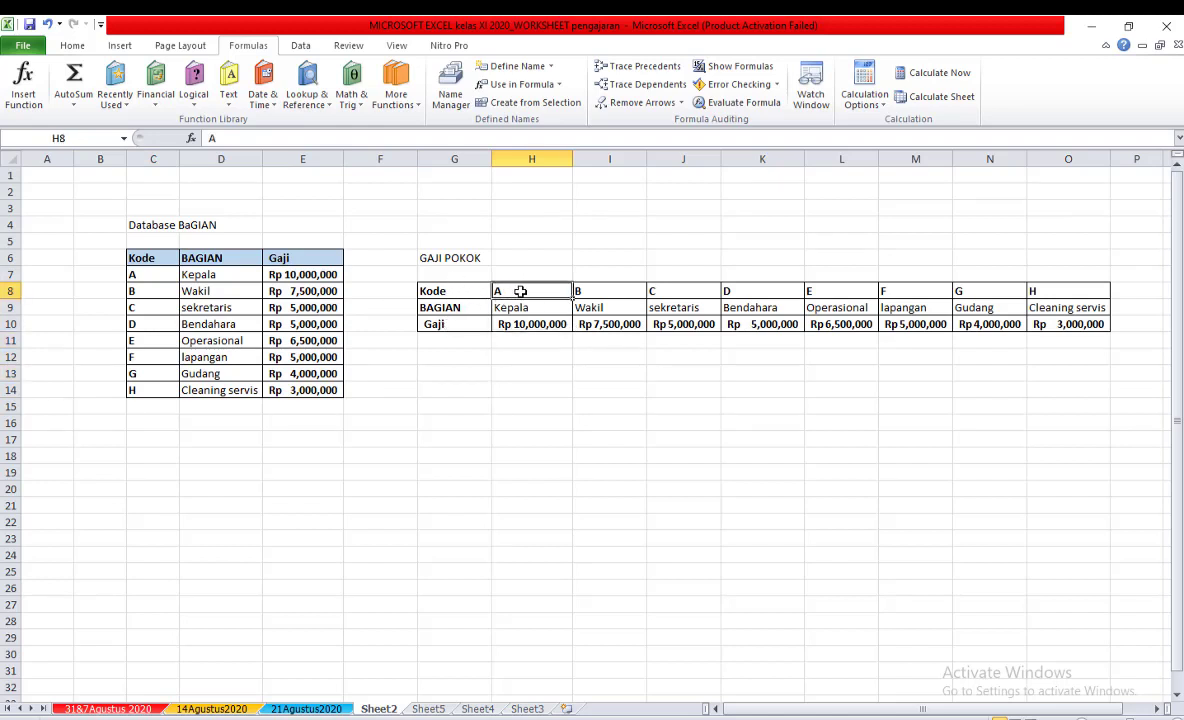
pyautogui.moveTo(537, 296); pyautogui.dragTo(1074, 323)
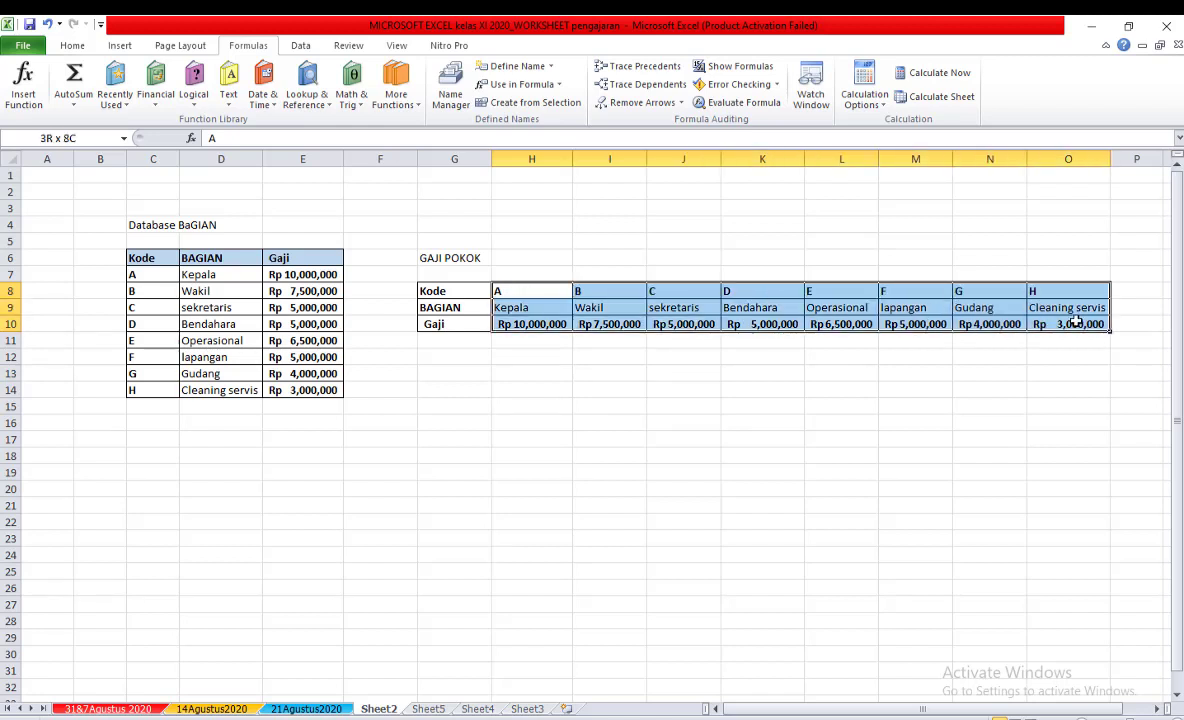
pyautogui.moveTo(1074, 323); pyautogui.dragTo(1074, 323)
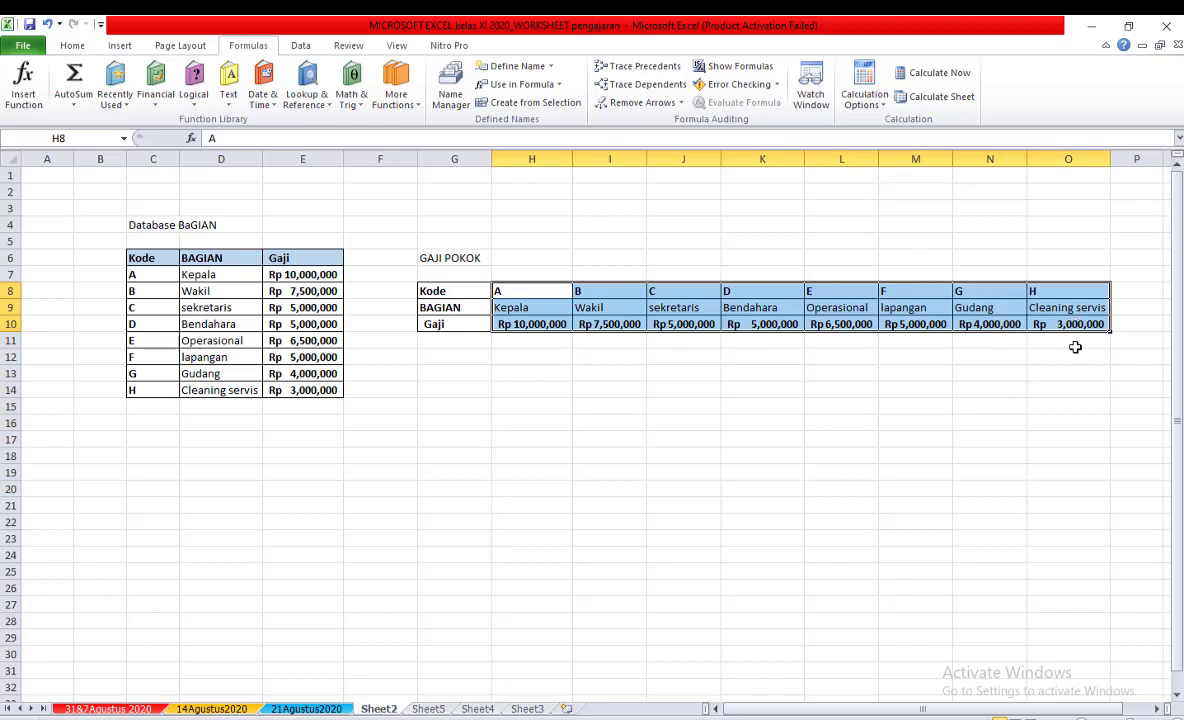
pyautogui.click(510, 66)
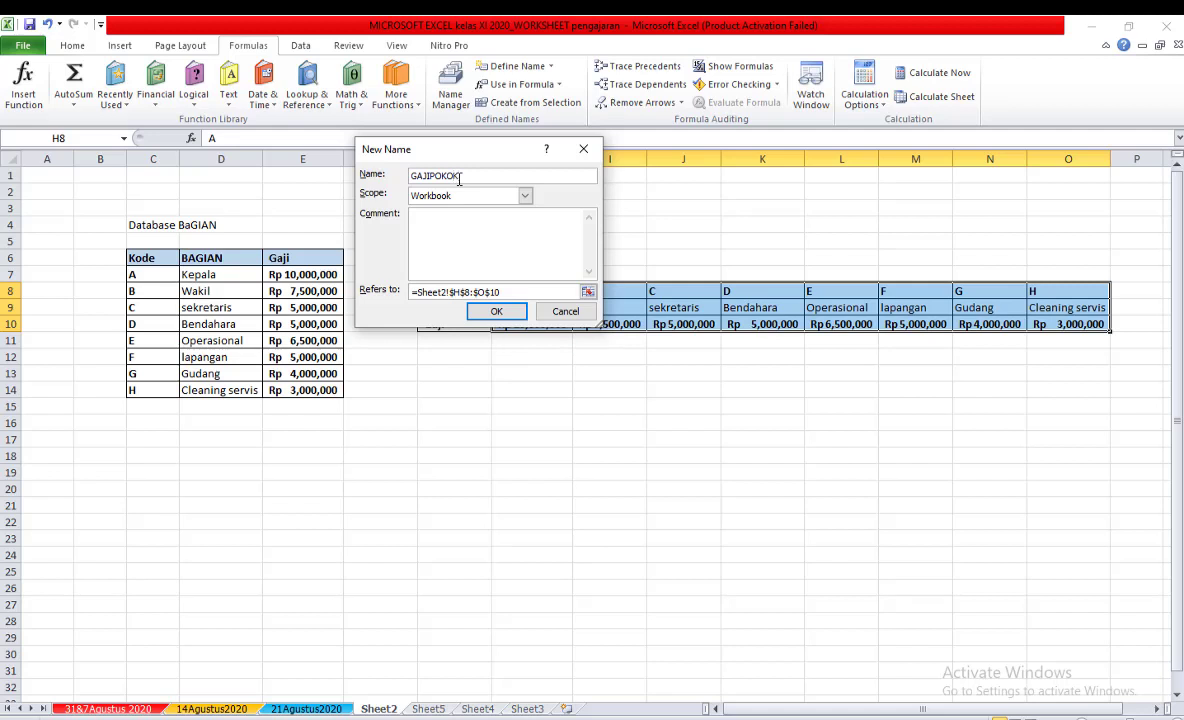
pyautogui.press('Return')
pyautogui.click(613, 412)
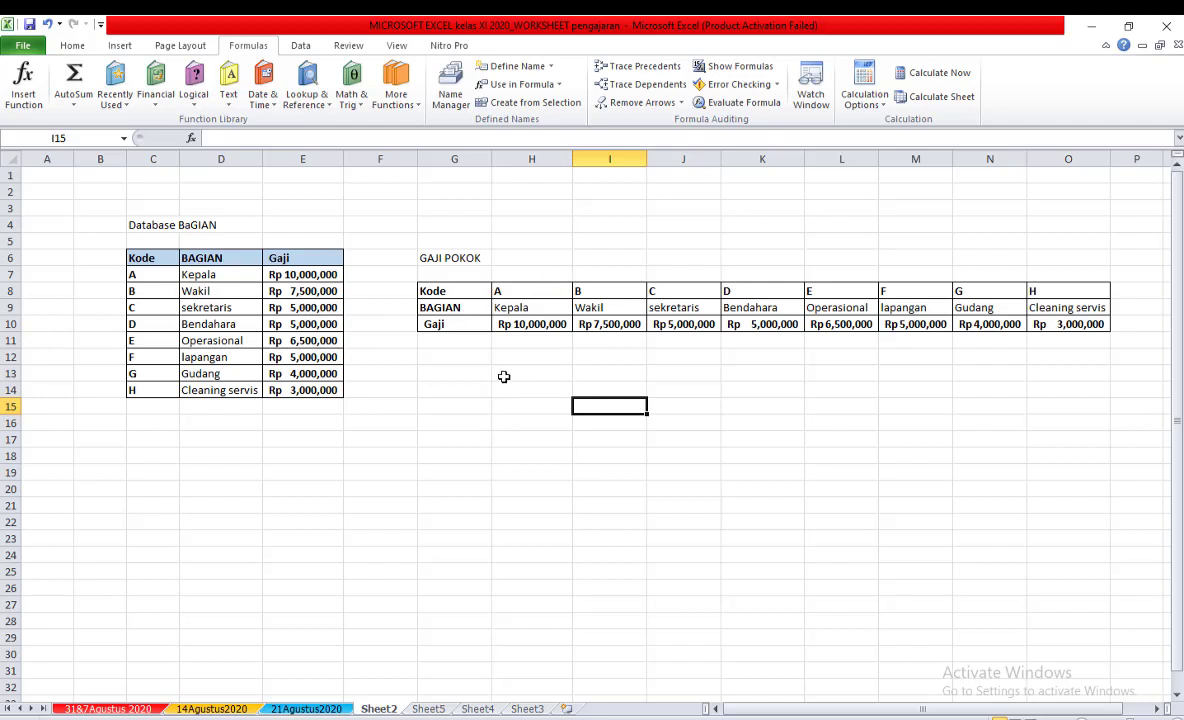
# Examine the column order of the vertical Database BaGIAN table and the row order of the horizontal GAJI POKOK table.
pyautogui.click(470, 389)
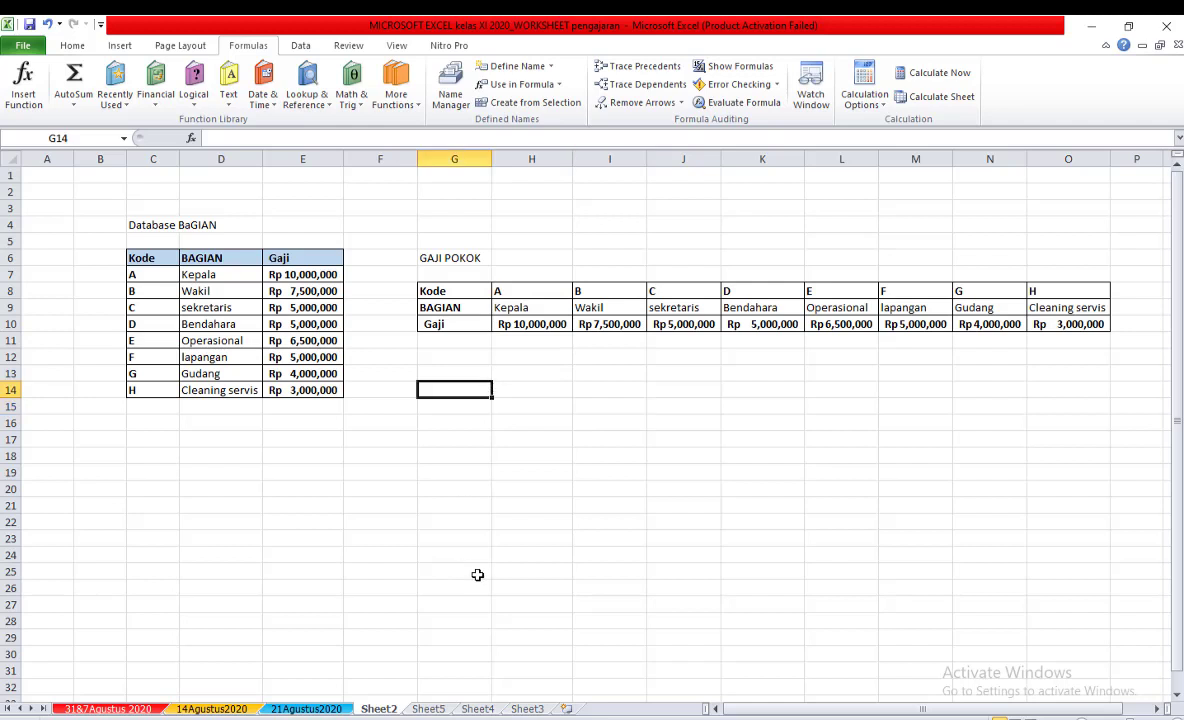
pyautogui.click(369, 466)
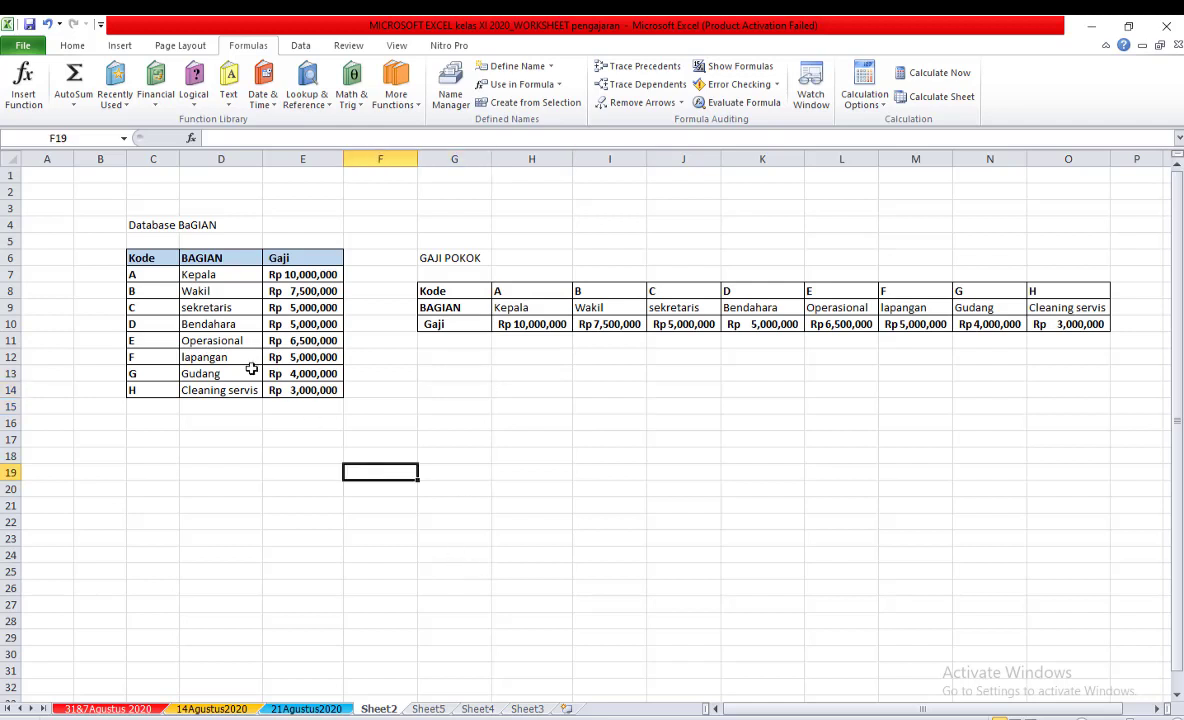
pyautogui.click(152, 308)
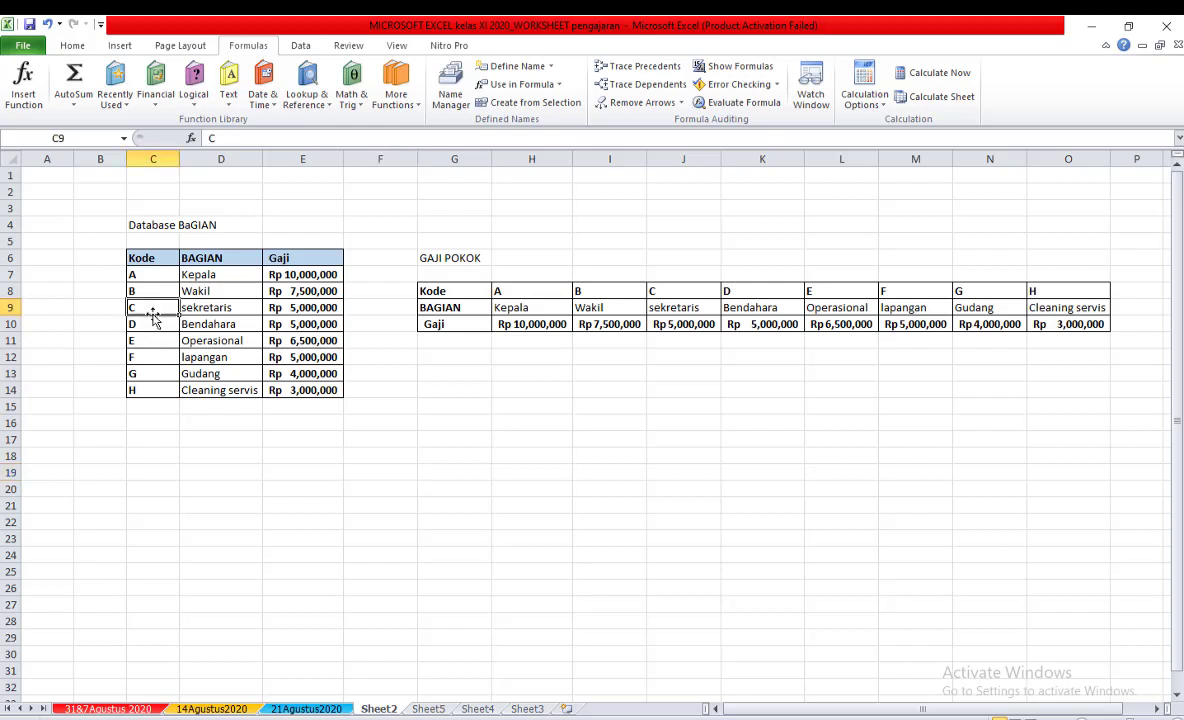
pyautogui.click(204, 307)
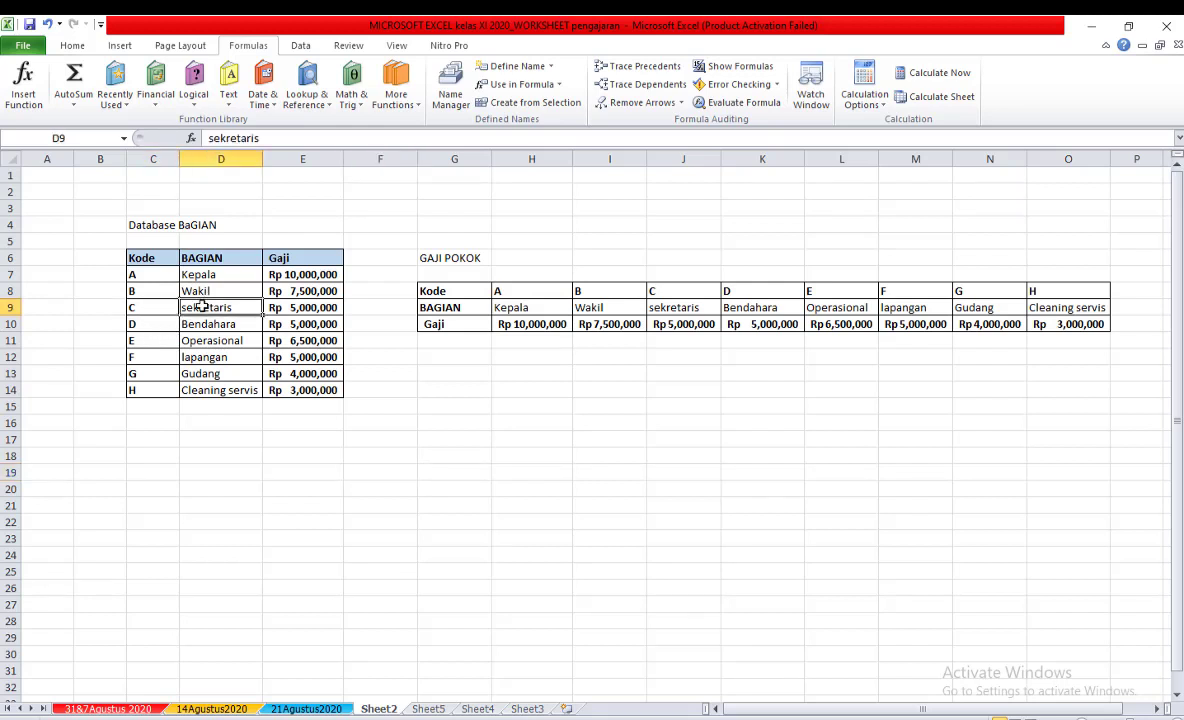
pyautogui.click(300, 307)
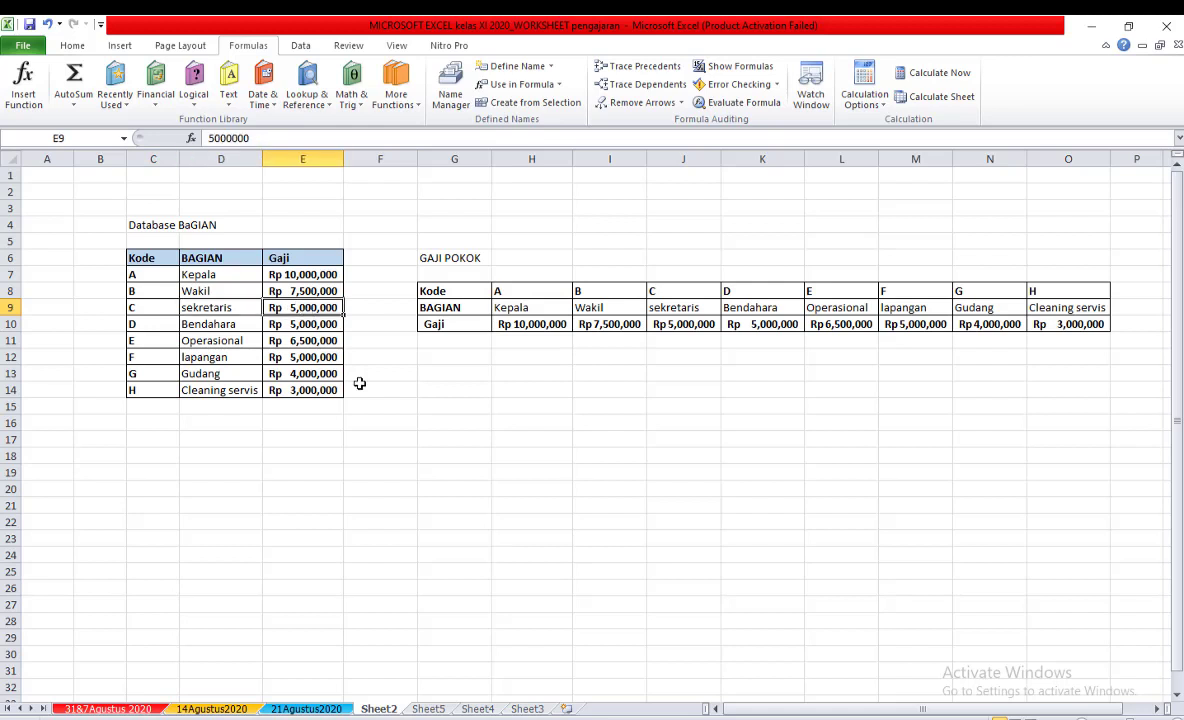
pyautogui.click(545, 291)
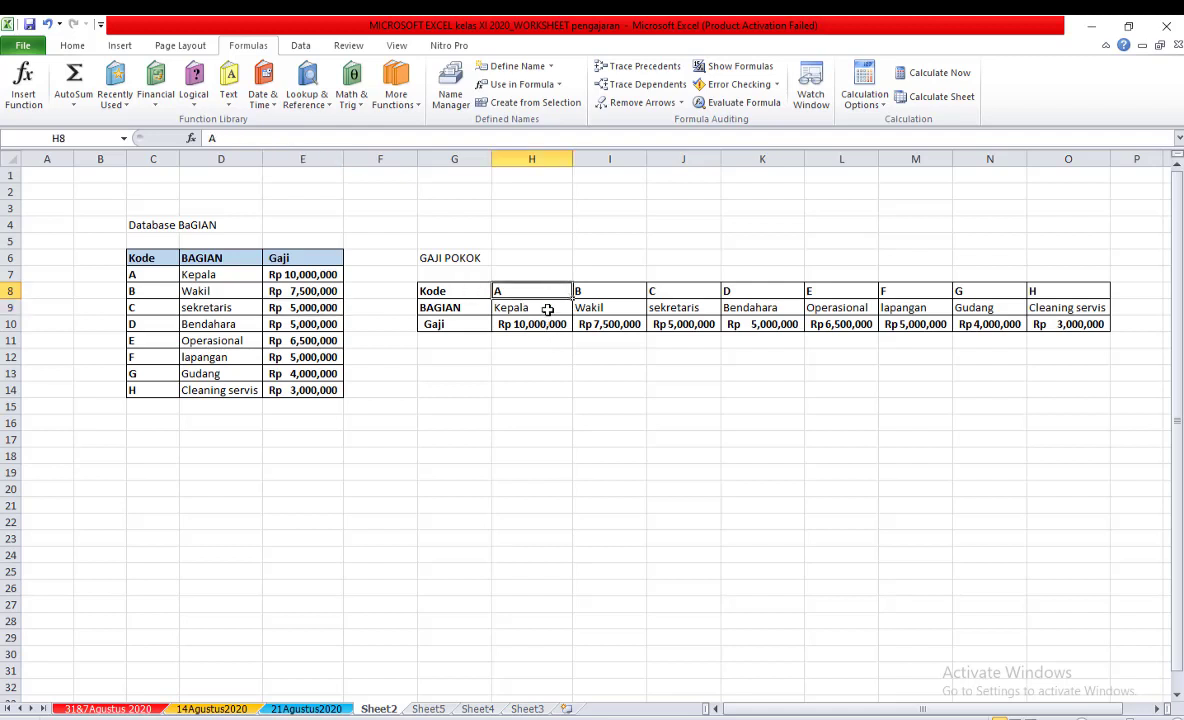
pyautogui.moveTo(523, 309); pyautogui.dragTo(600, 308)
pyautogui.click(8, 323)
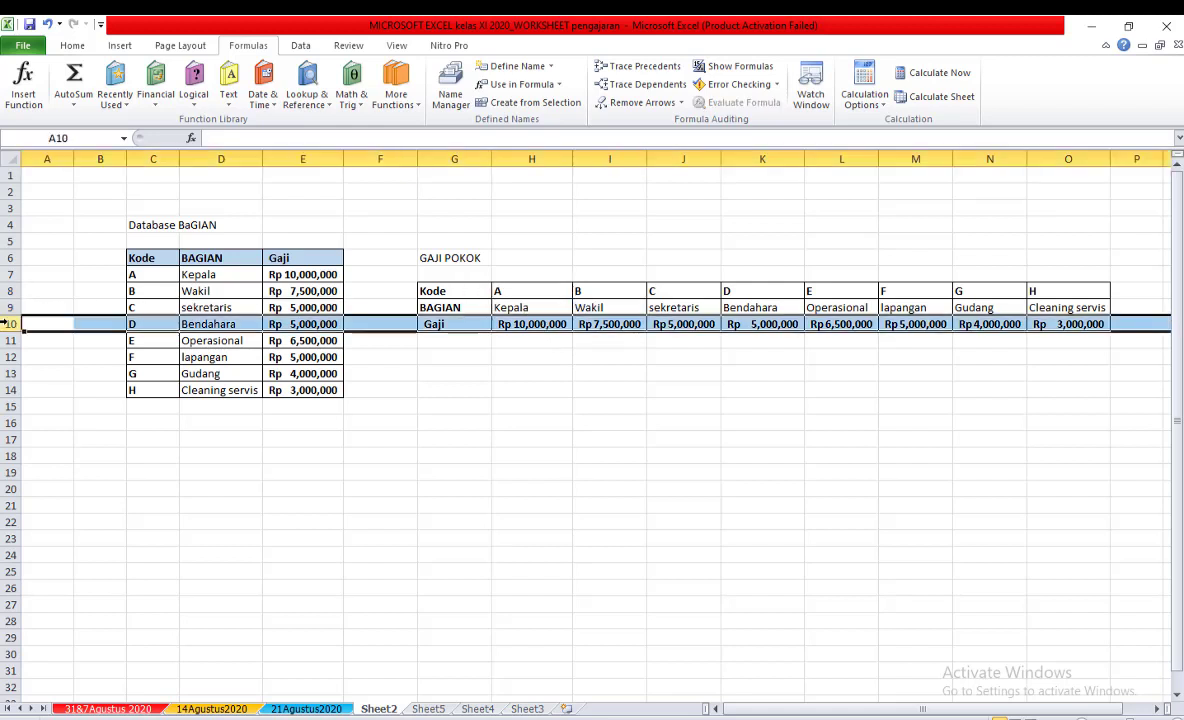
pyautogui.click(500, 373)
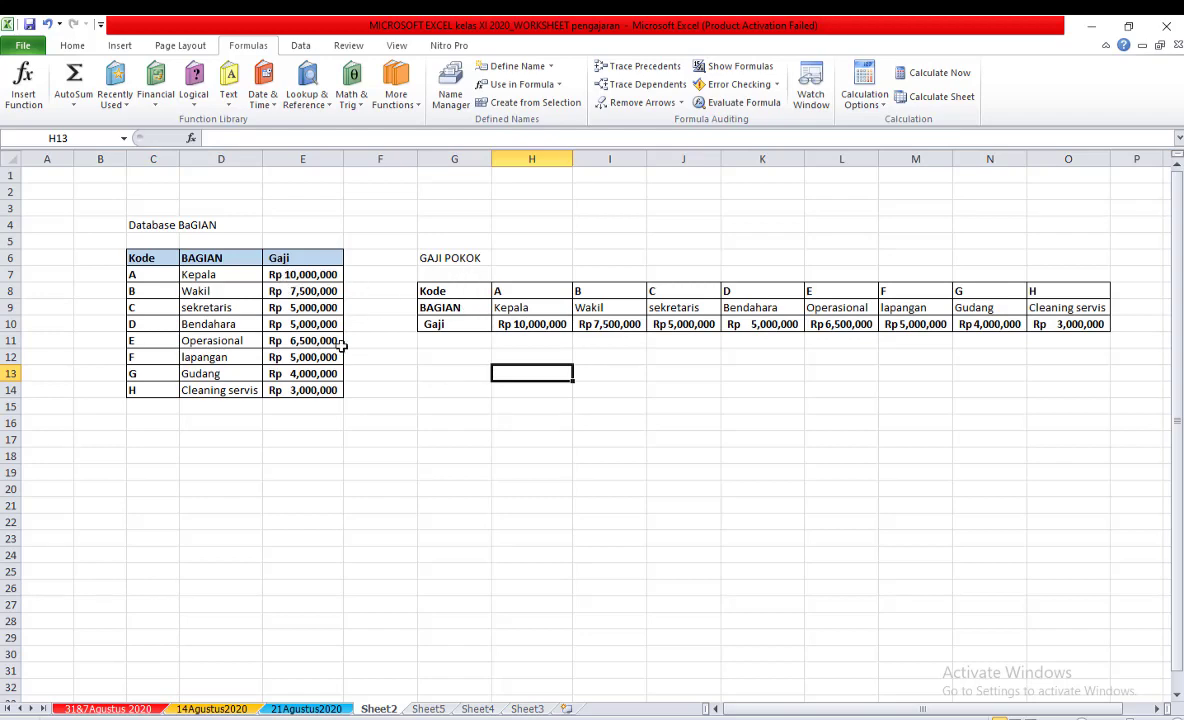
# On the 21Agustus2020 sheet, begin a VLOOKUP formula in E15 with D15 as lookup value and BAGIAN as table array.
pyautogui.click(308, 705)
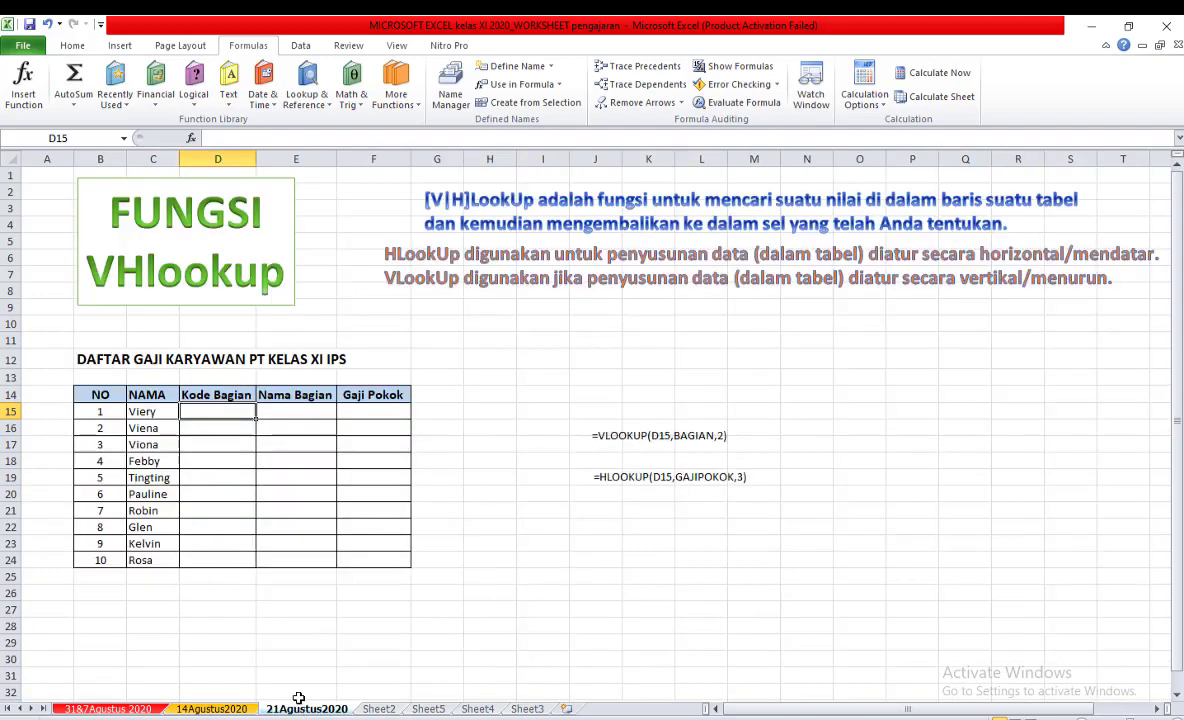
pyautogui.click(530, 397)
pyautogui.click(230, 412)
pyautogui.click(274, 413)
pyautogui.click(356, 411)
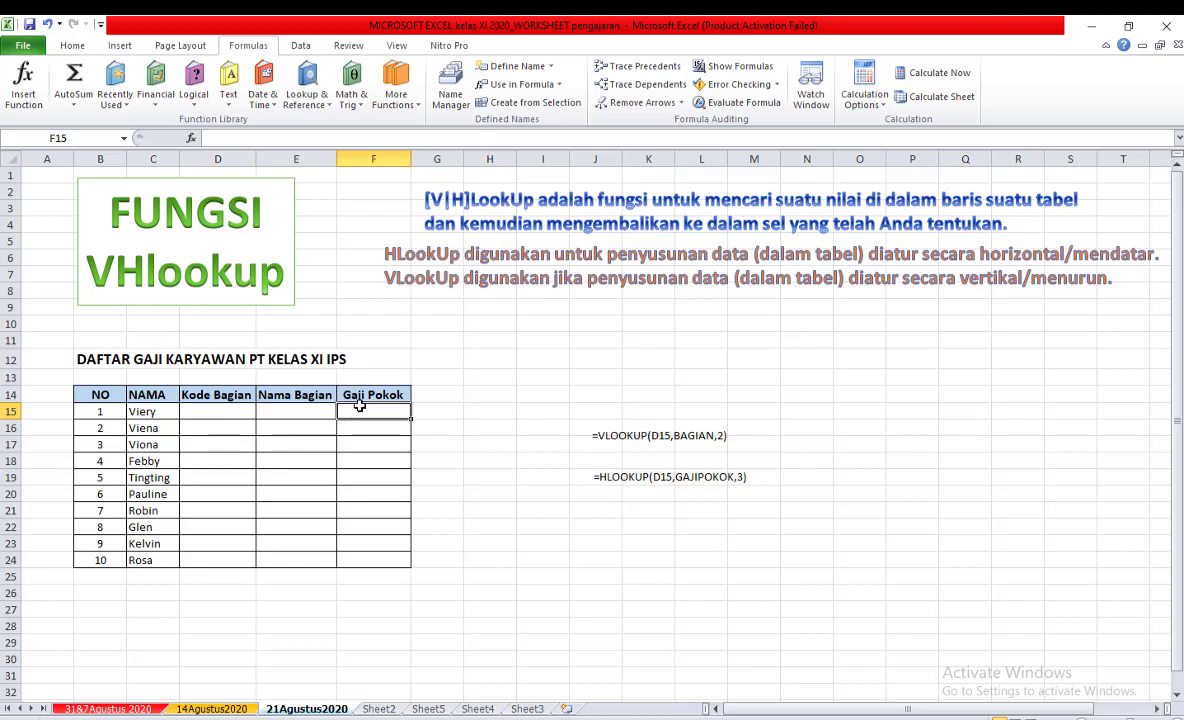
pyautogui.click(291, 409)
pyautogui.write('=')
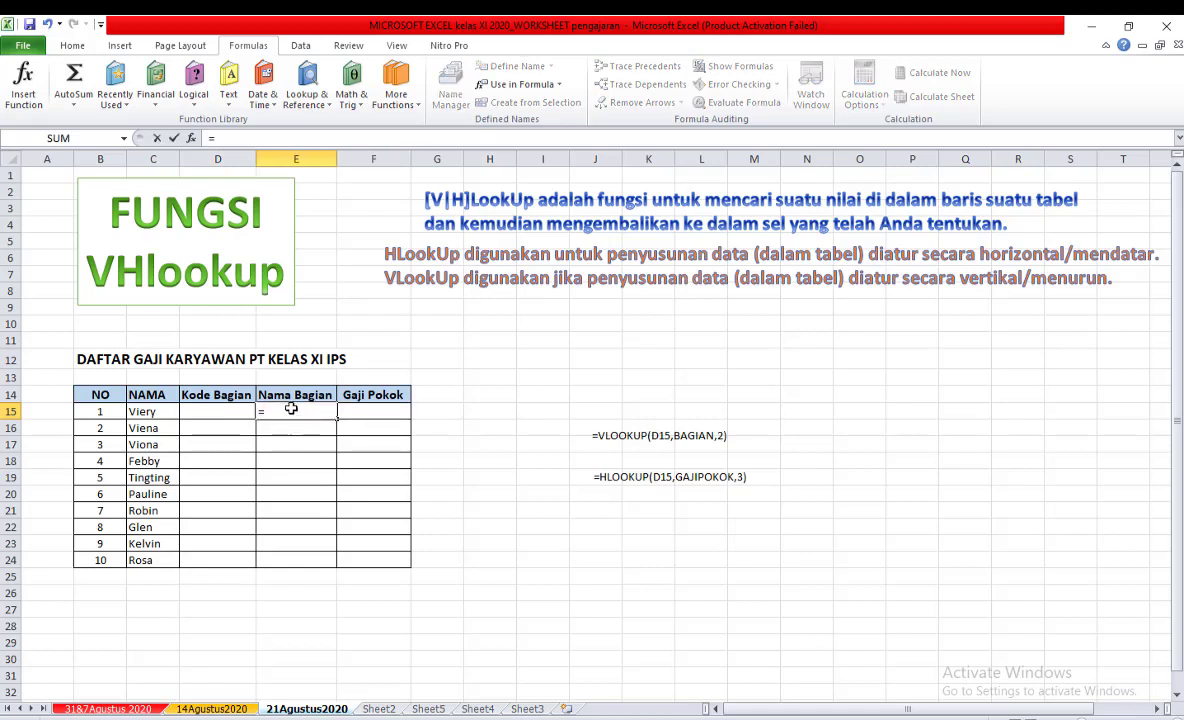
pyautogui.write('VLO')
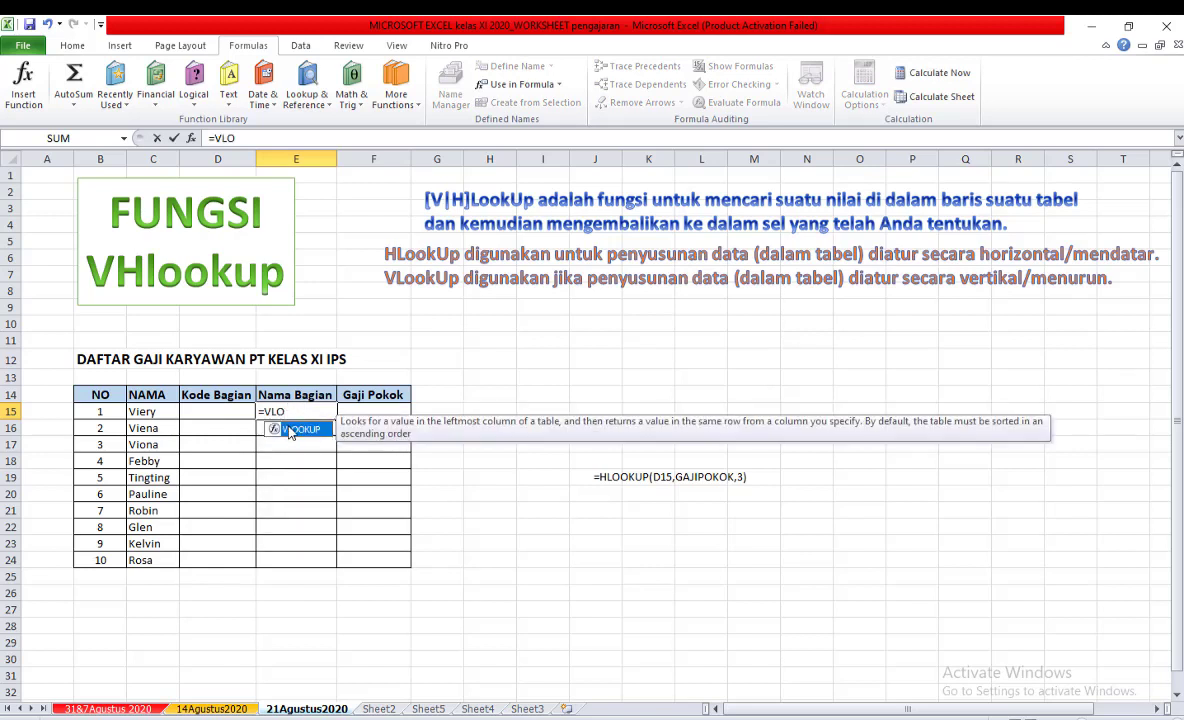
pyautogui.doubleClick(291, 432)
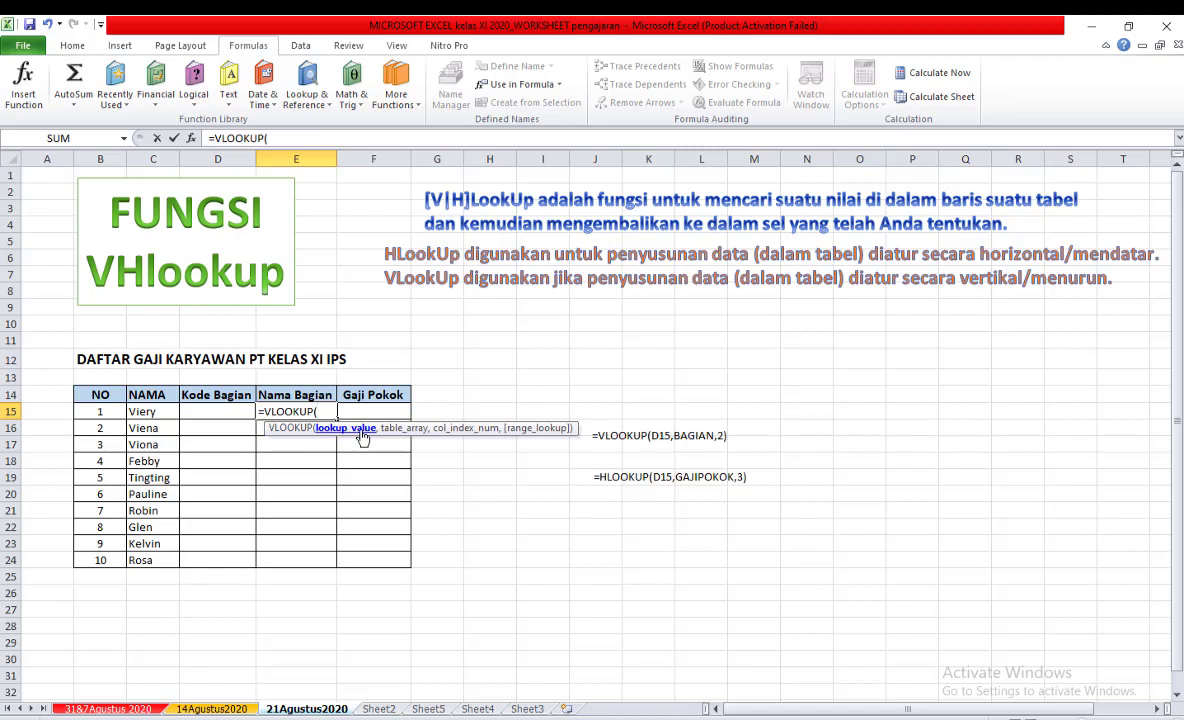
pyautogui.click(212, 411)
pyautogui.write(',')
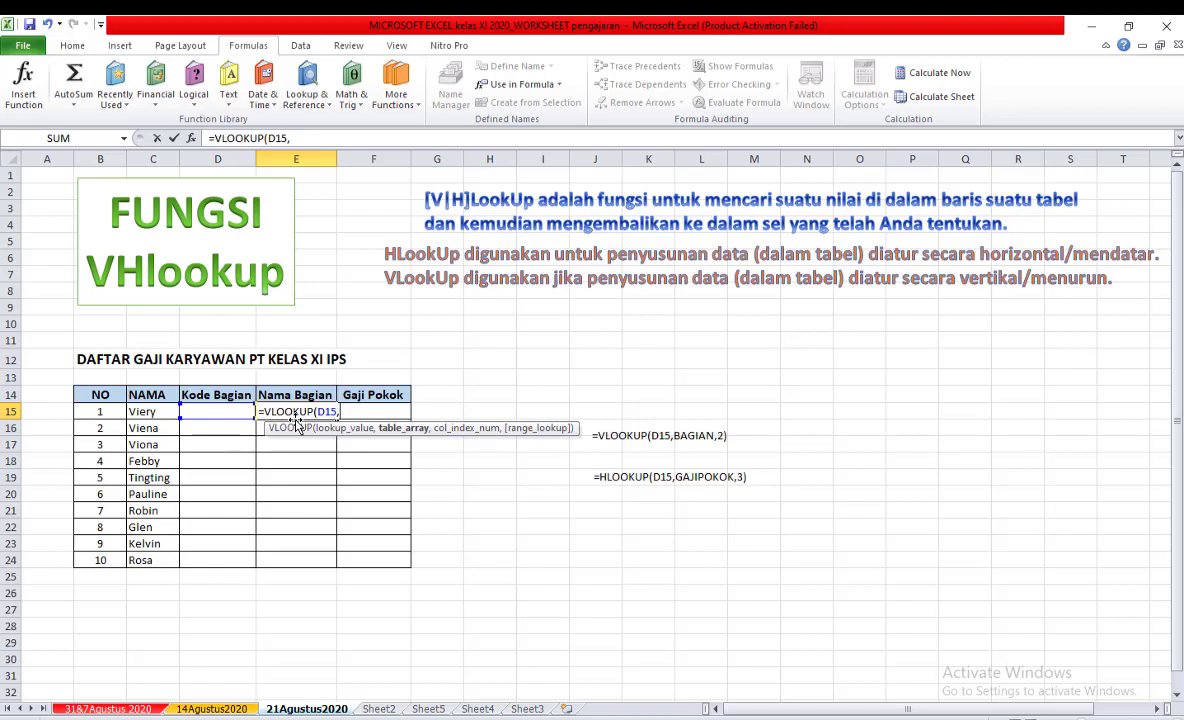
pyautogui.write('BAGI')
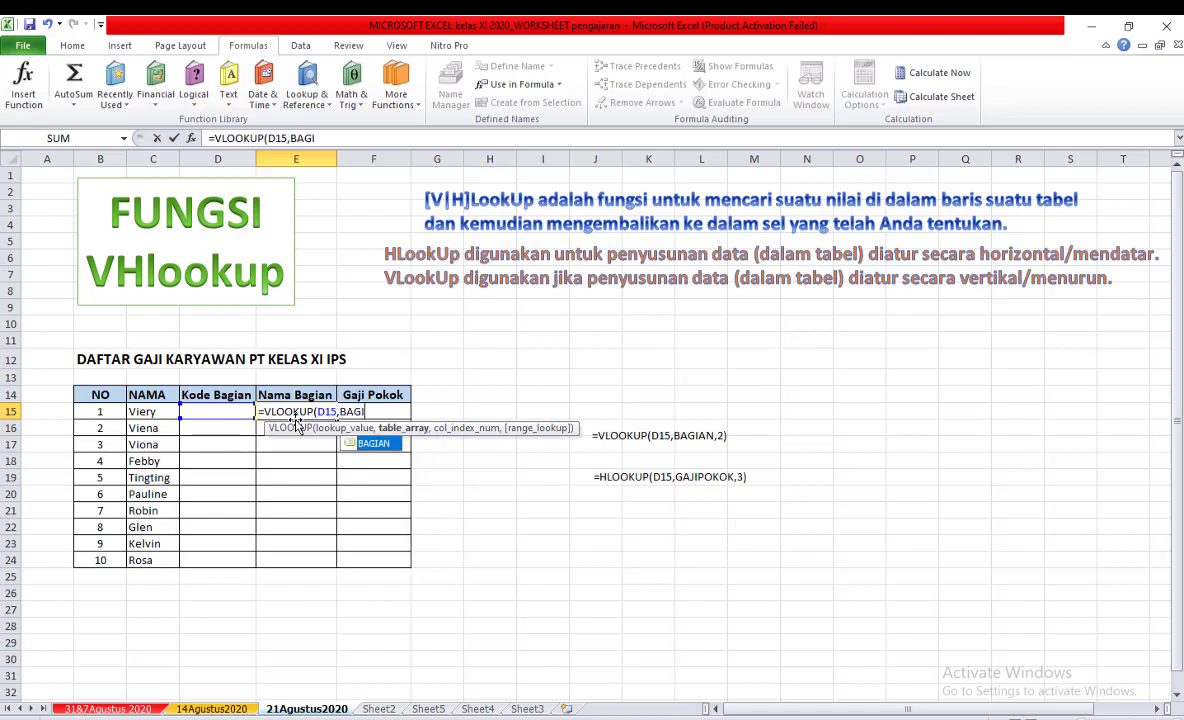
pyautogui.doubleClick(376, 450)
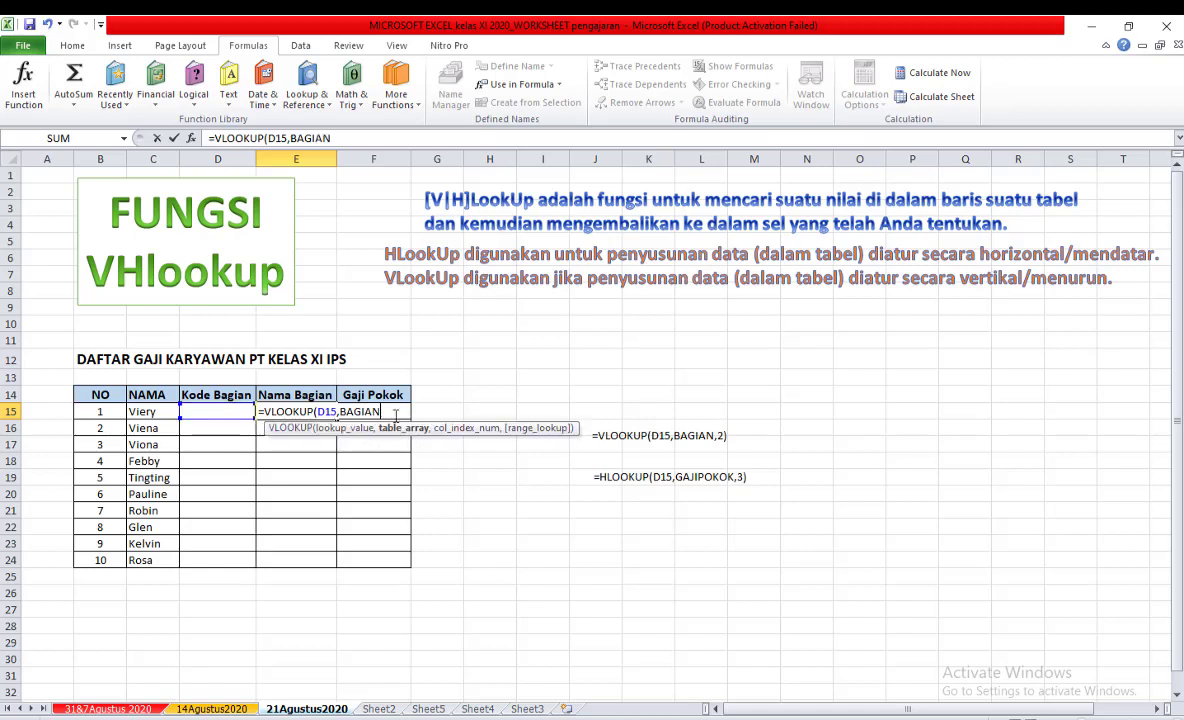
pyautogui.write(',')
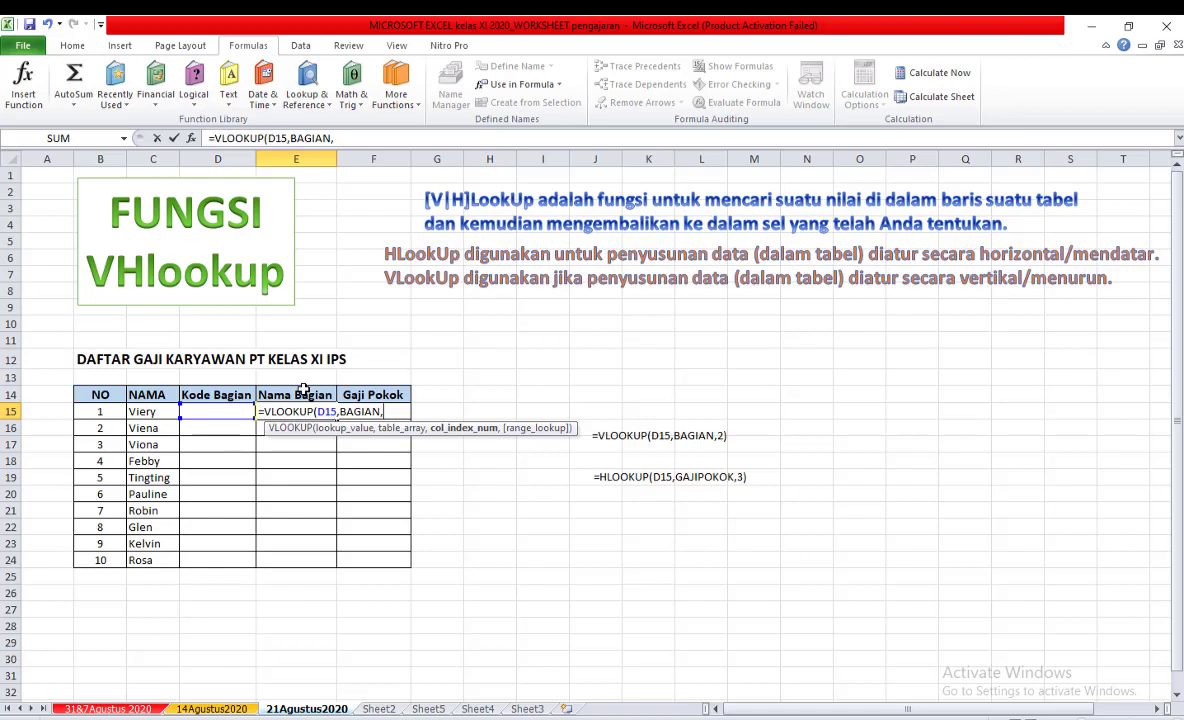
# Check the BAGIAN column's position on Sheet2, remove the stray sheet reference from the E15 formula and finish it with column index 2.
pyautogui.click(378, 708)
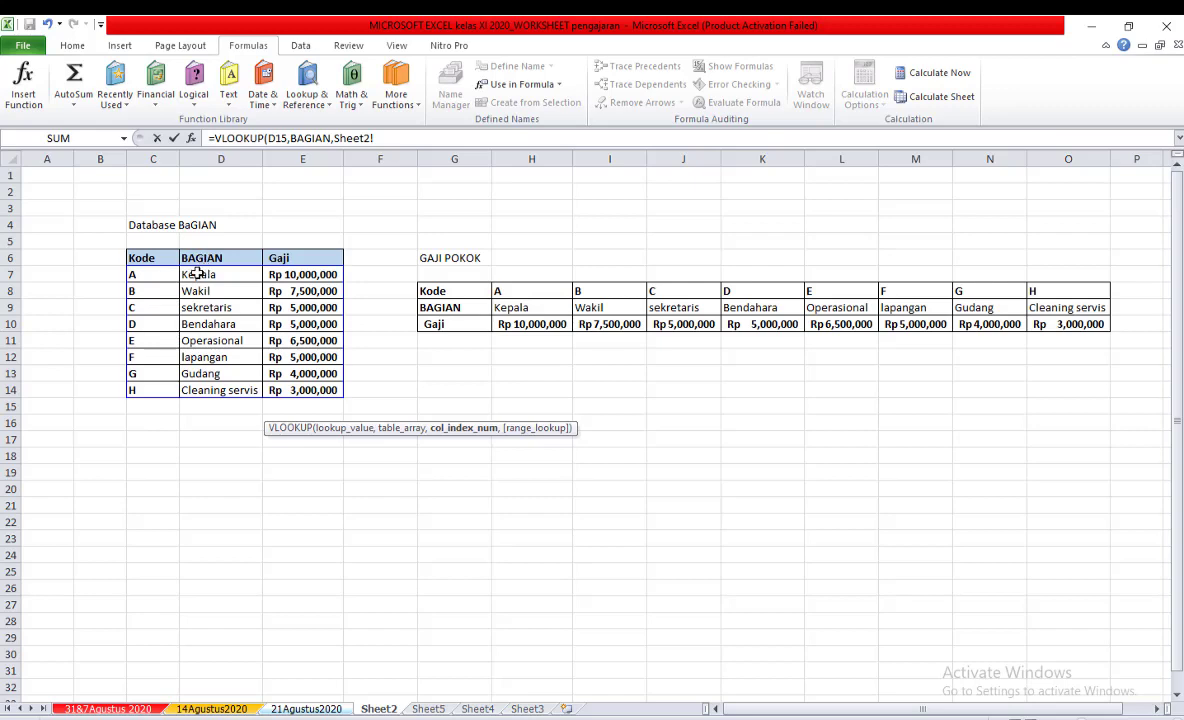
pyautogui.click(295, 708)
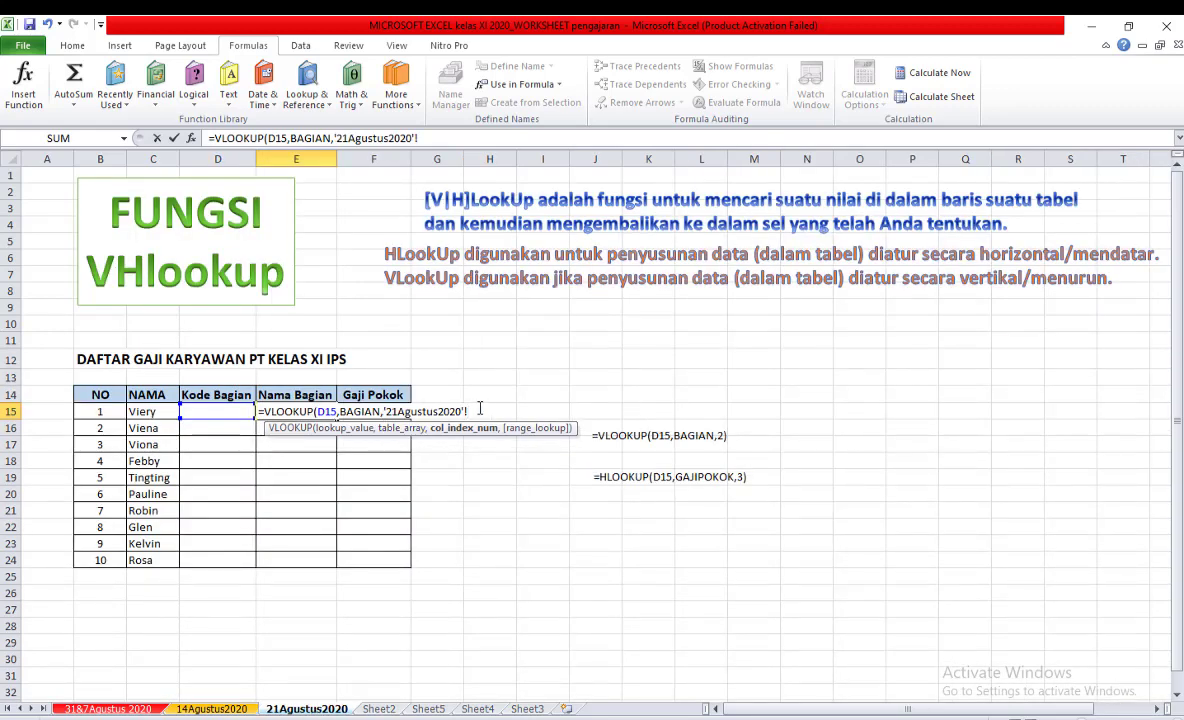
pyautogui.press('BackSpace')
pyautogui.press('BackSpace')
pyautogui.press('BackSpace')
pyautogui.press('BackSpace')
pyautogui.press('BackSpace')
pyautogui.press('BackSpace')
pyautogui.press('BackSpace')
pyautogui.press('BackSpace')
pyautogui.press('BackSpace')
pyautogui.press('BackSpace')
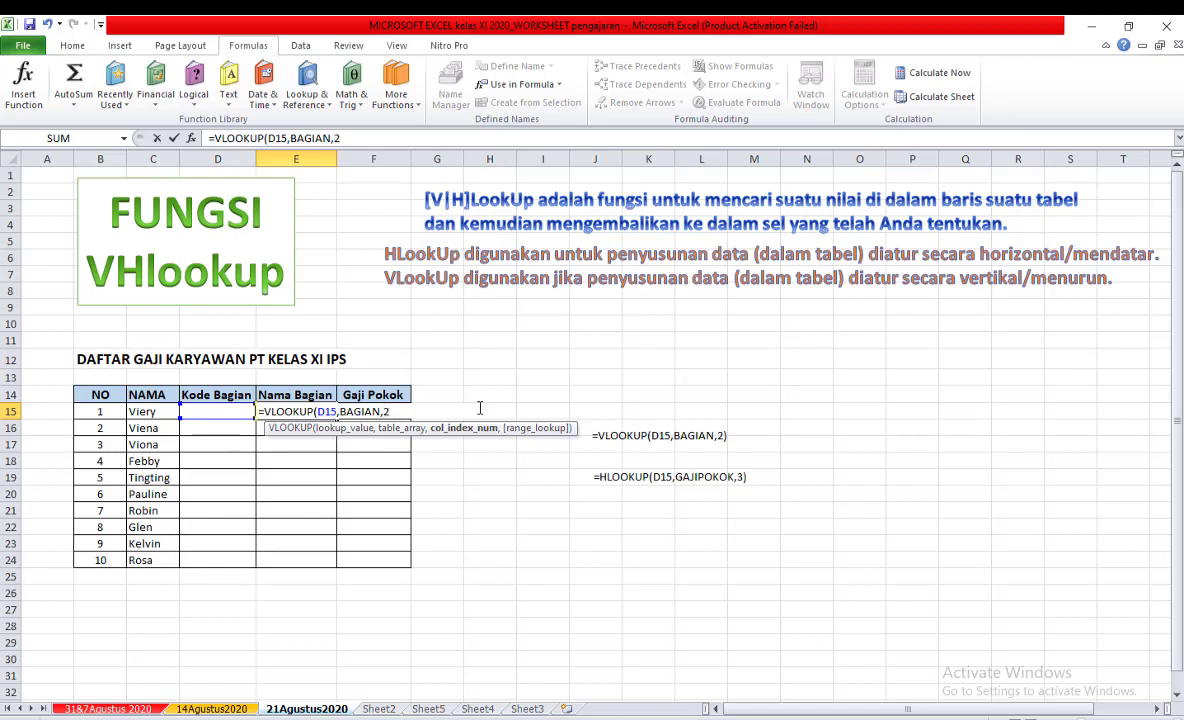
pyautogui.press('Return')
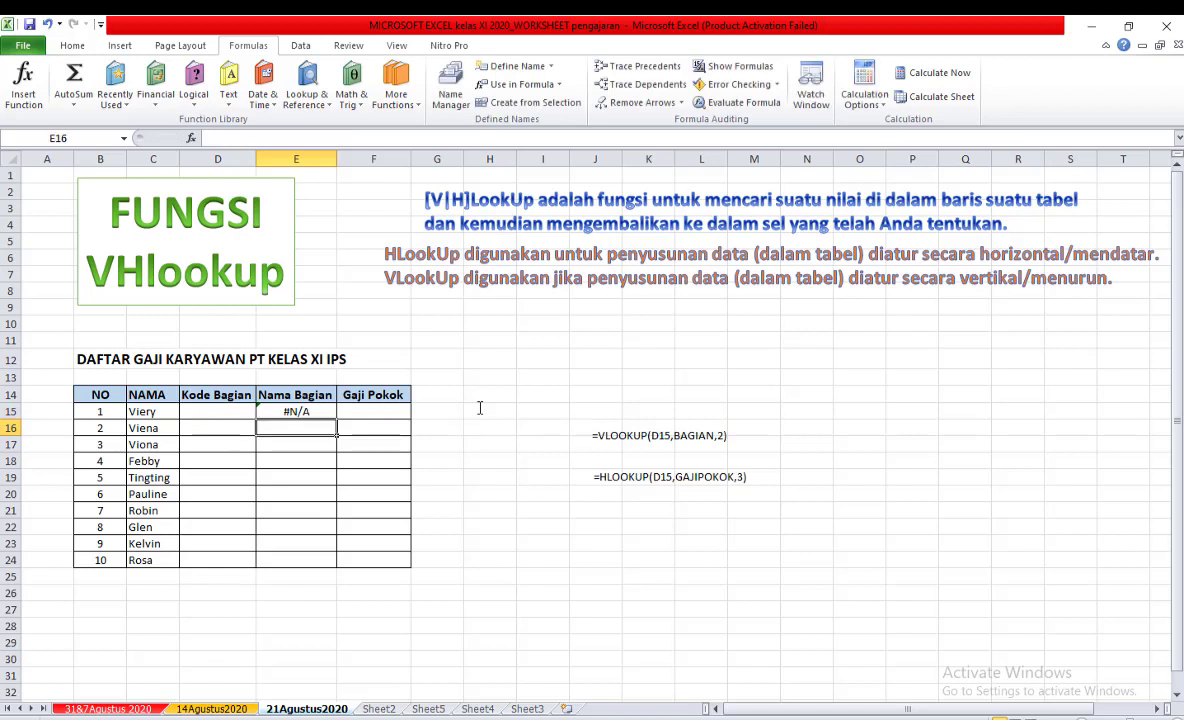
# Enter A as the first employee's Kode Bagian in D15 and check the Nama Bagian formula in E15.
pyautogui.click(216, 410)
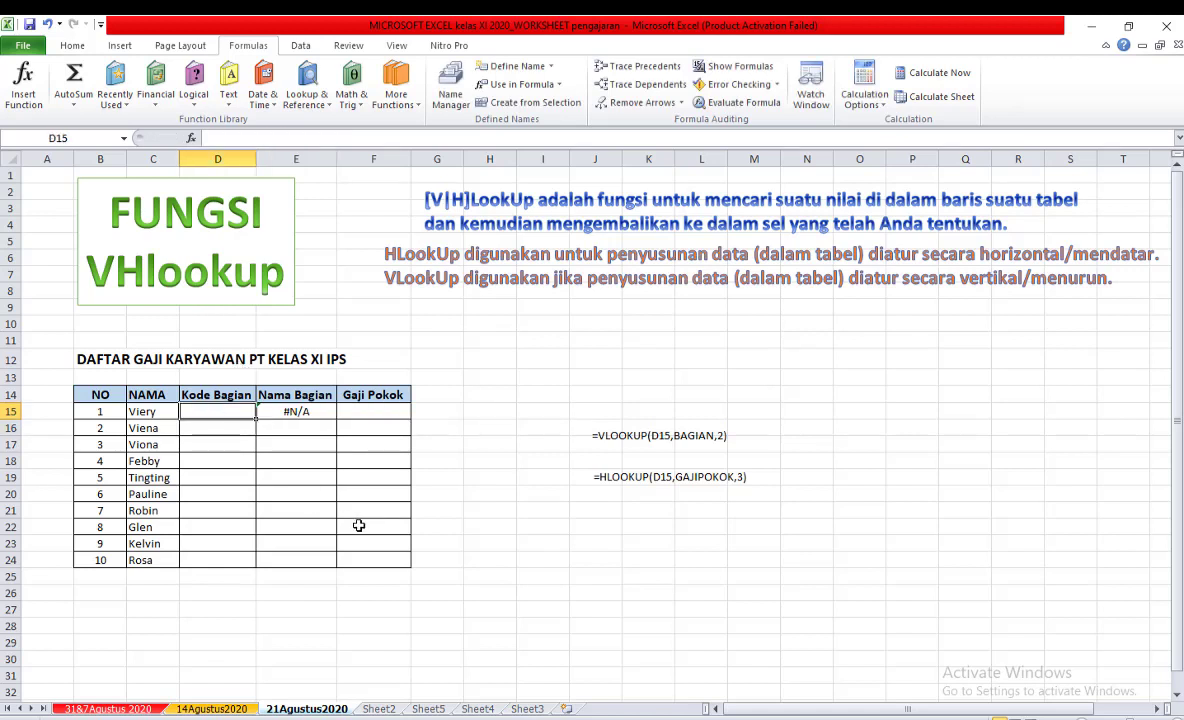
pyautogui.write('A')
pyautogui.press('Return')
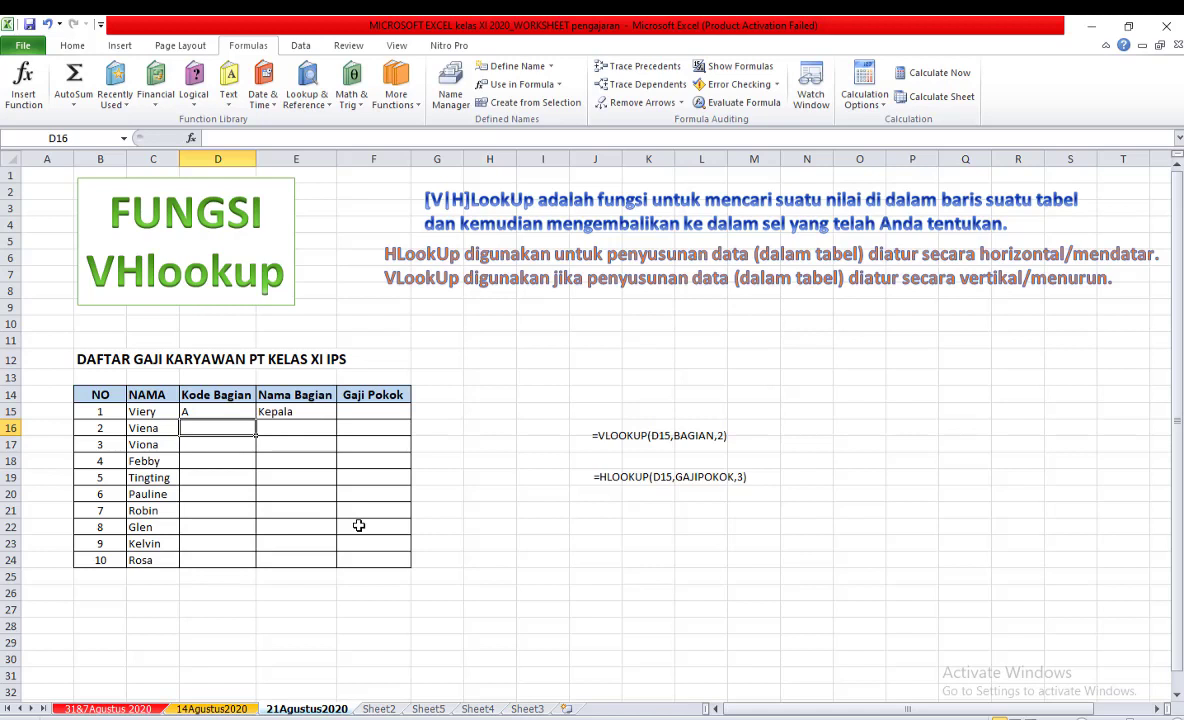
pyautogui.click(296, 411)
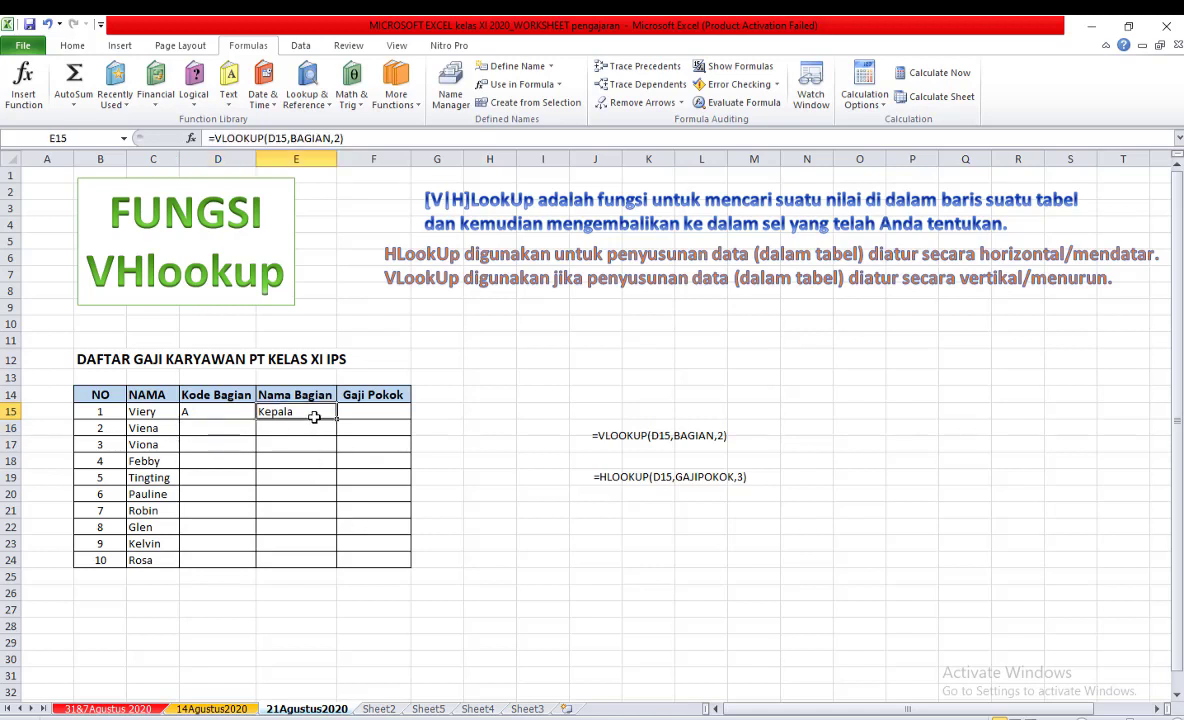
# Change the column index in the E15 VLOOKUP formula to 3 and compare the result with the Gaji column on Sheet2.
pyautogui.click(338, 138)
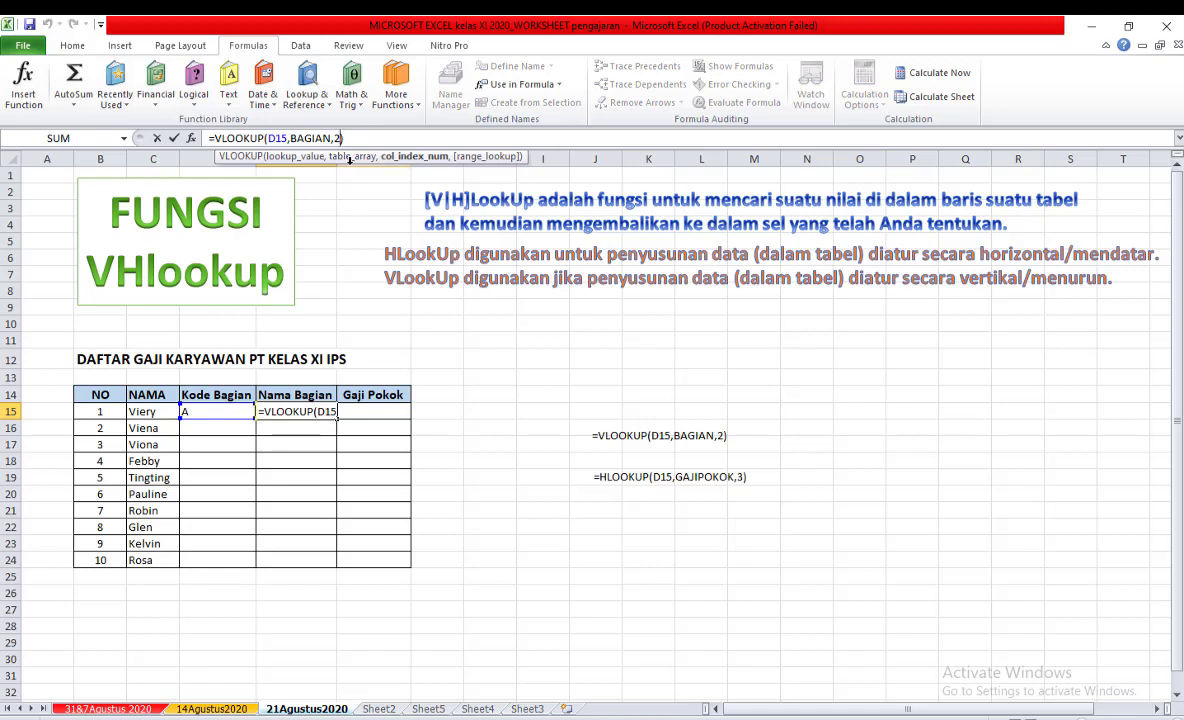
pyautogui.press('BackSpace')
pyautogui.write('3')
pyautogui.press('Return')
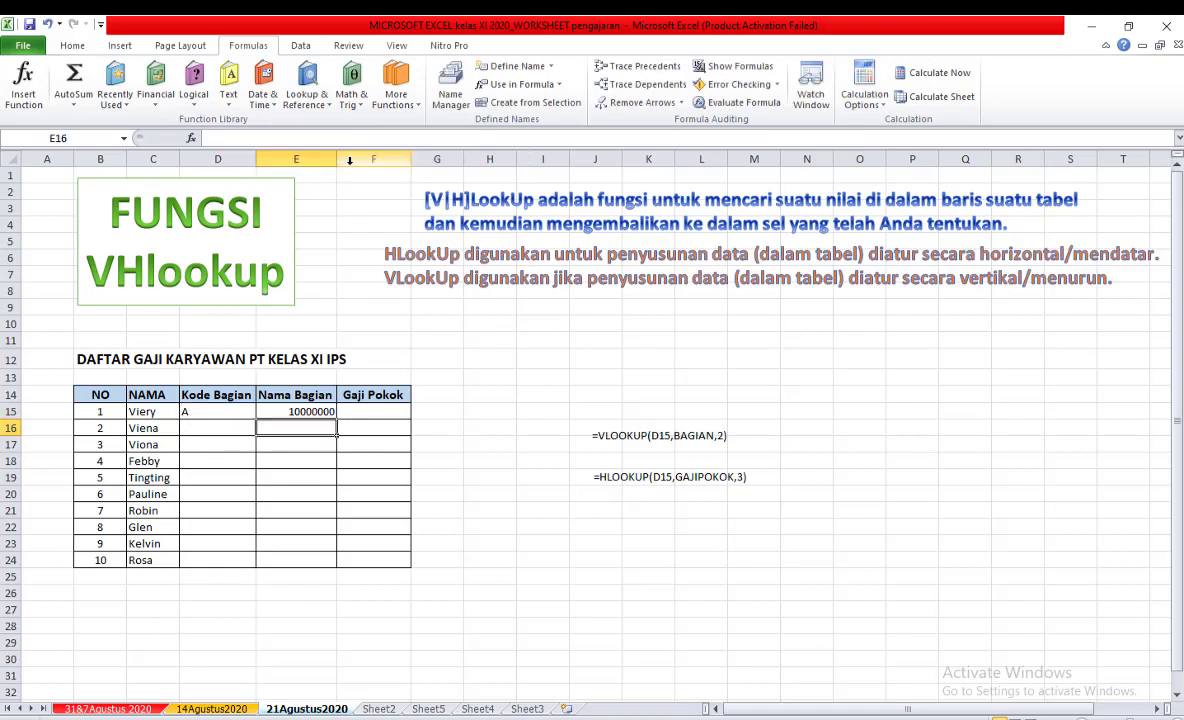
pyautogui.click(299, 406)
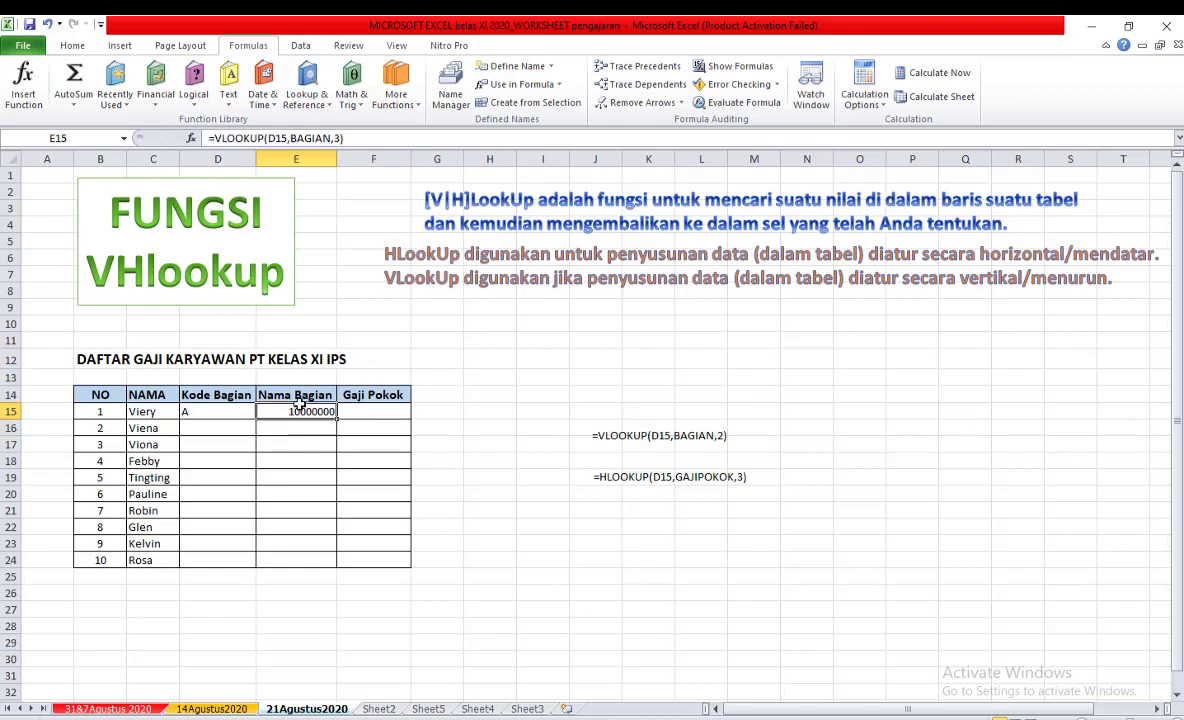
pyautogui.click(378, 708)
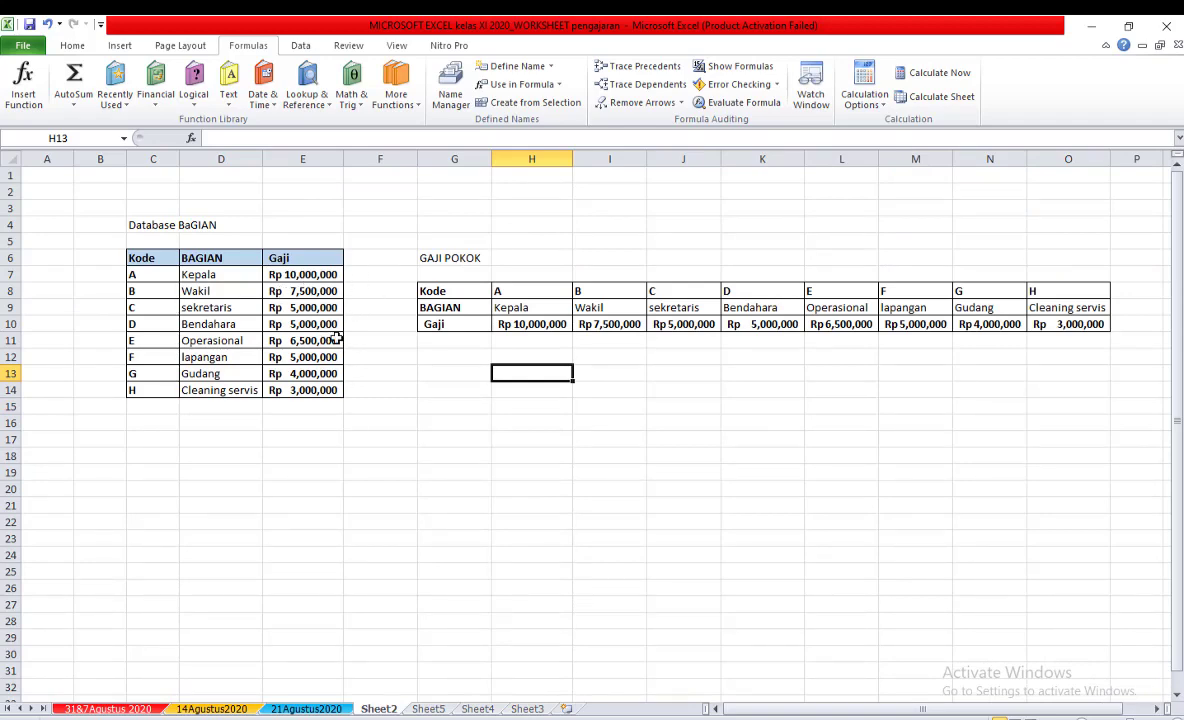
pyautogui.click(322, 709)
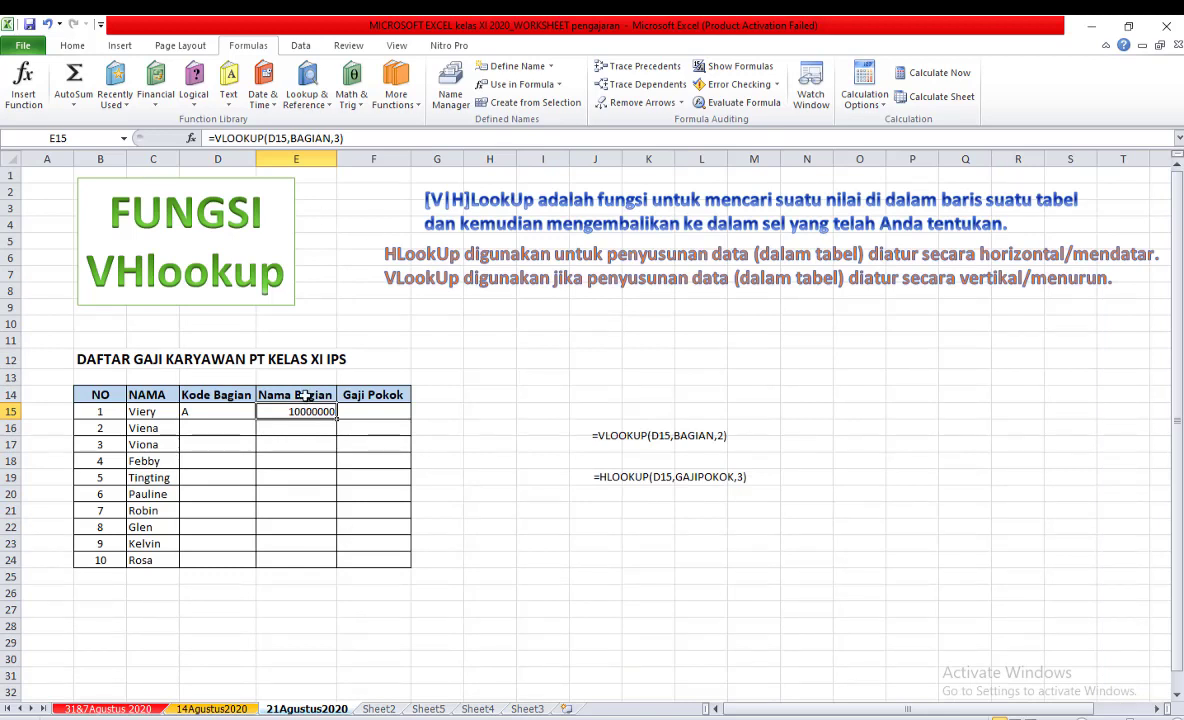
# Set the column index of the E15 VLOOKUP formula back to 2.
pyautogui.click(338, 138)
pyautogui.doubleClick(337, 138)
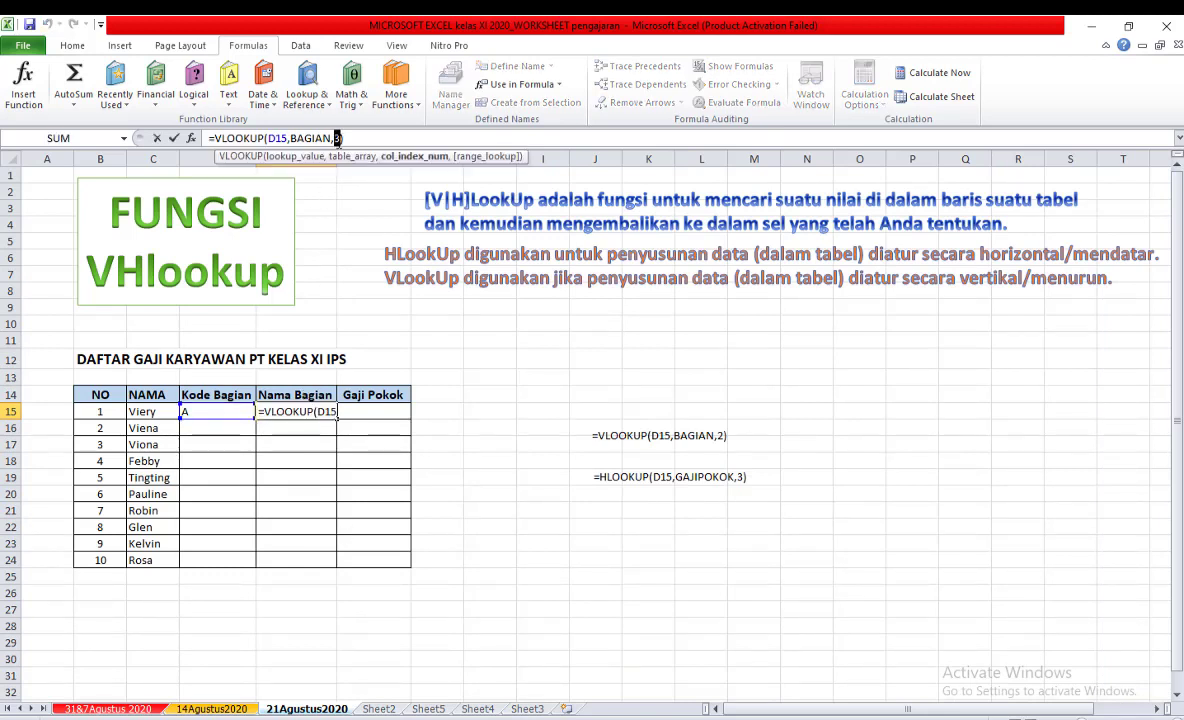
pyautogui.write('2')
pyautogui.press('Return')
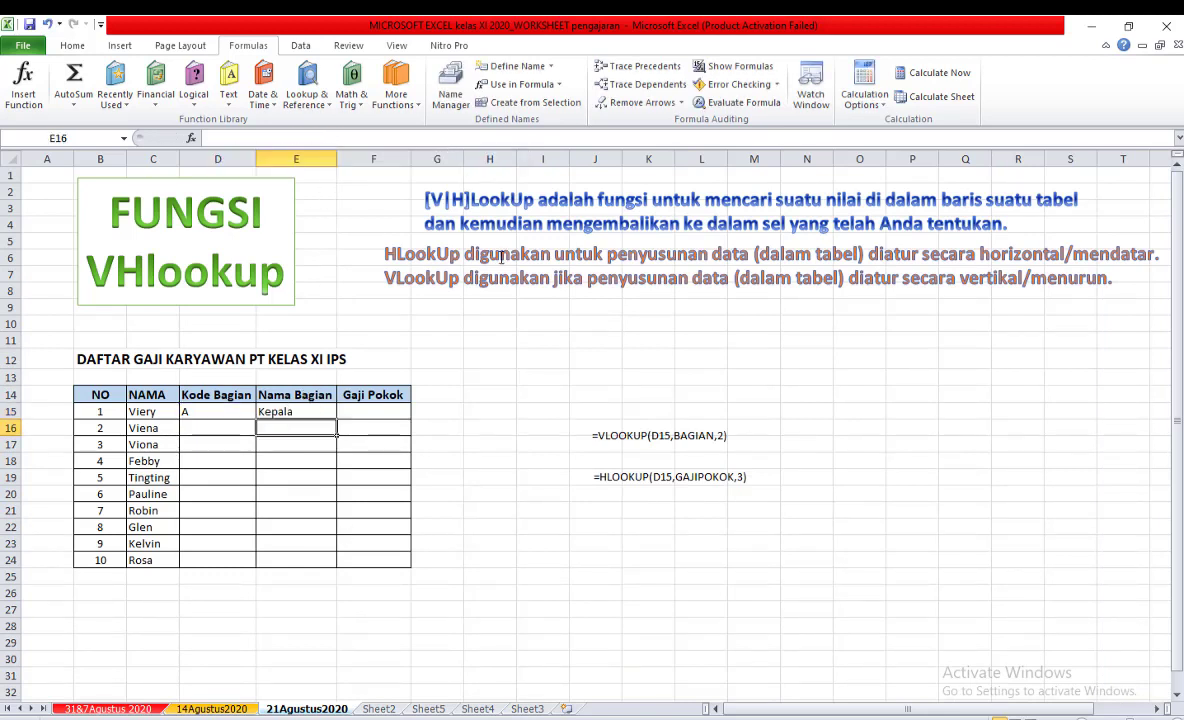
pyautogui.click(520, 416)
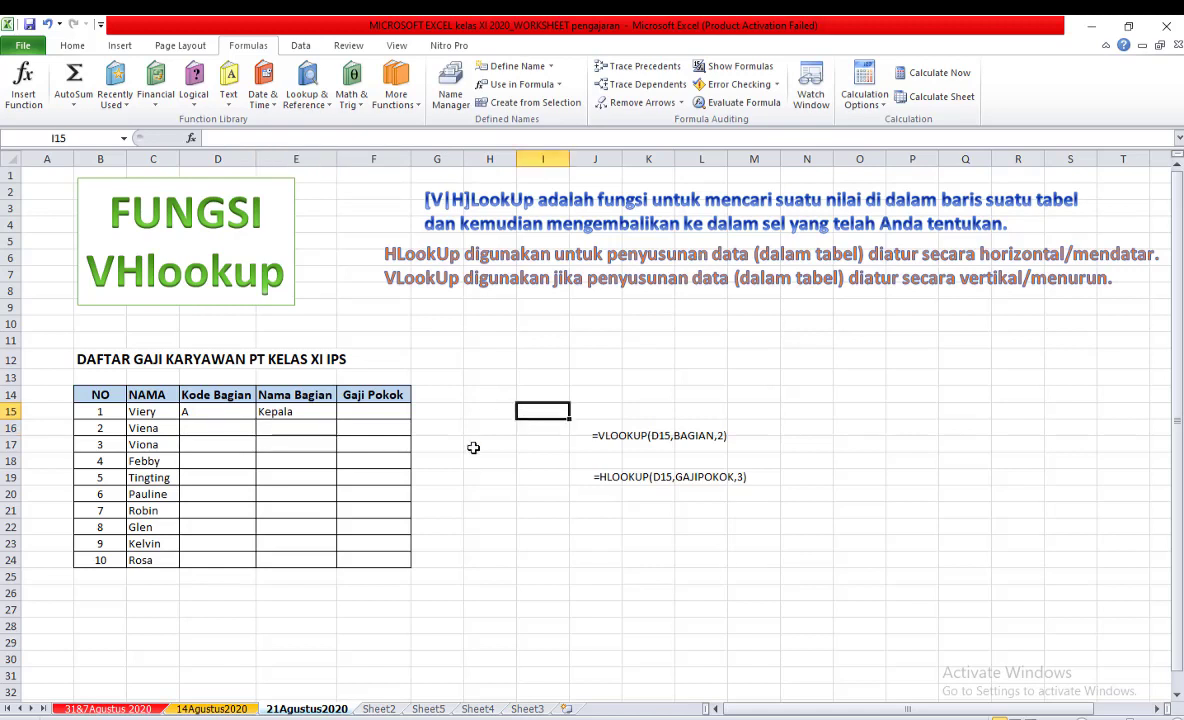
# Copy the full VLOOKUP formula text from E15 while keeping that cell's formula intact.
pyautogui.click(373, 412)
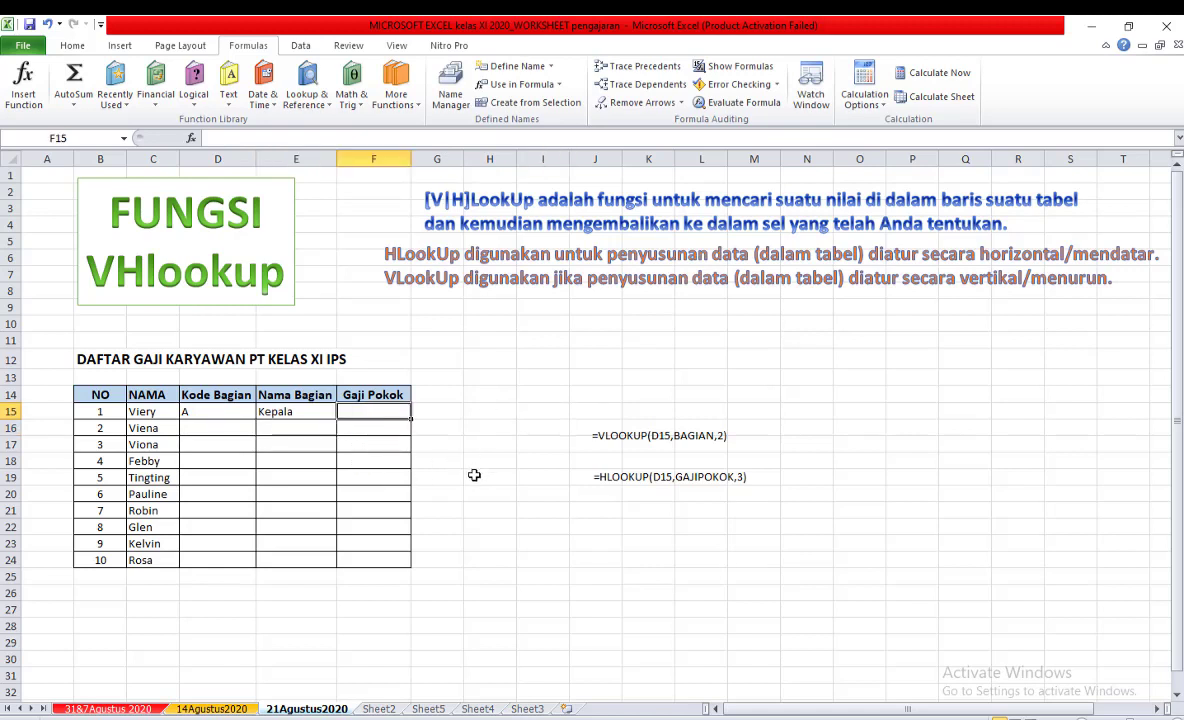
pyautogui.click(278, 411)
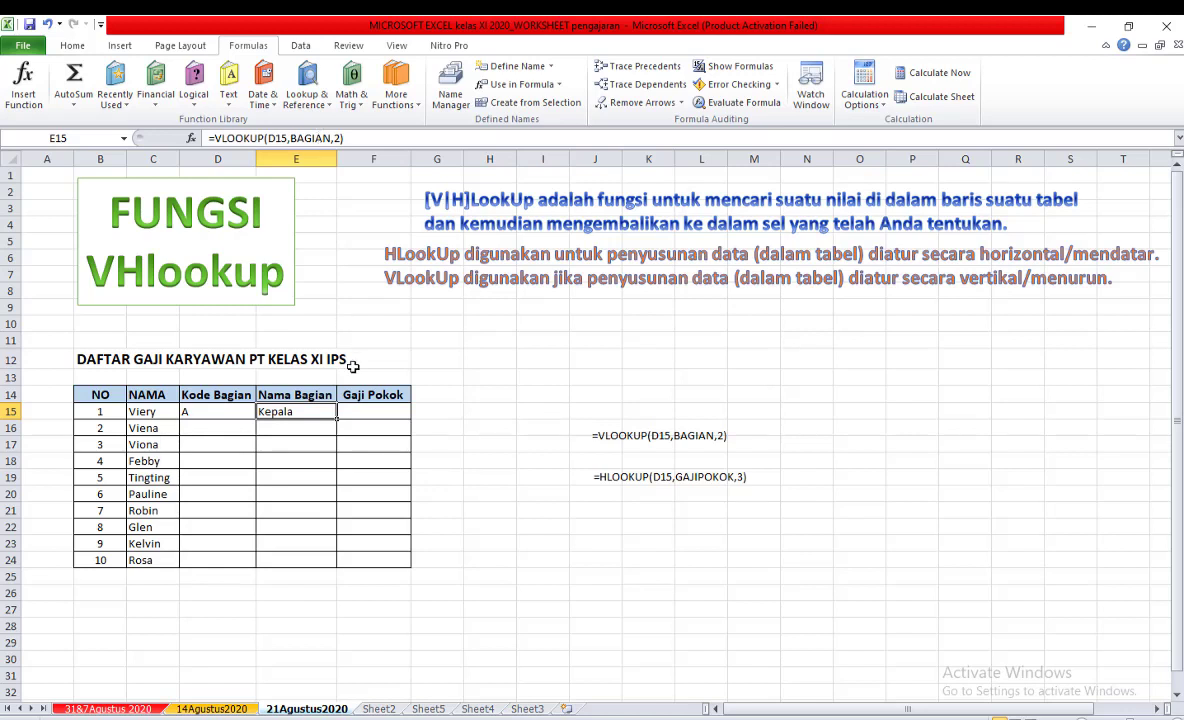
pyautogui.click(336, 138)
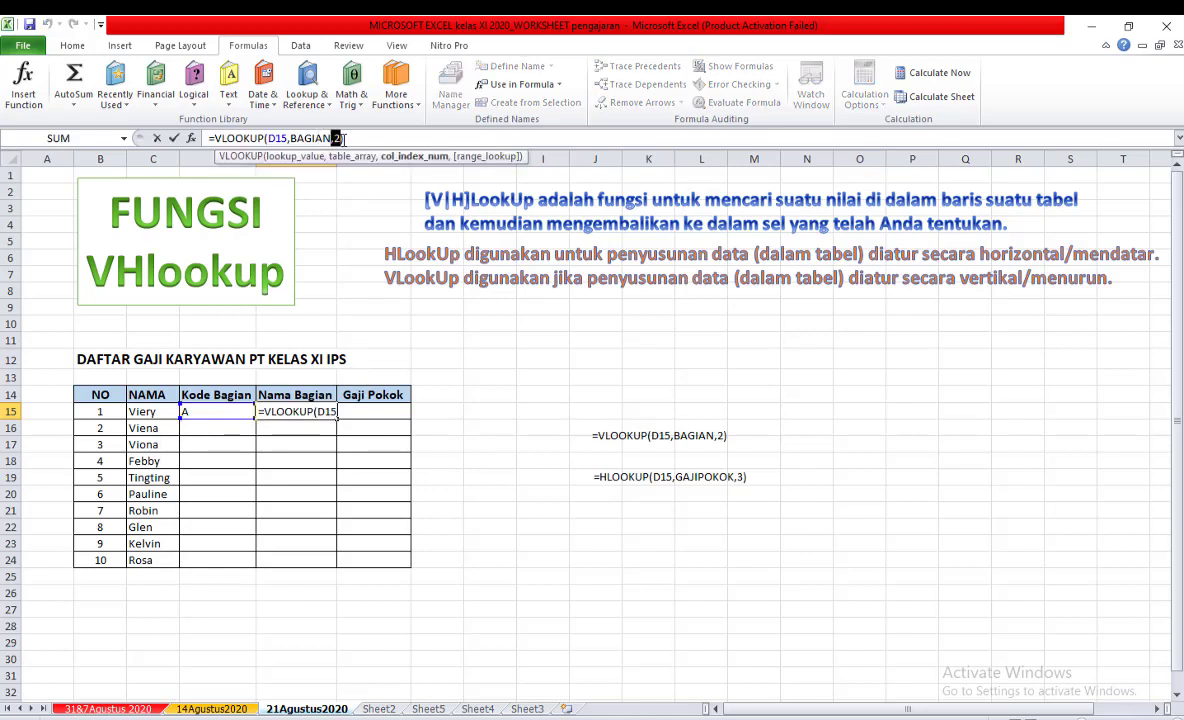
pyautogui.moveTo(367, 138); pyautogui.dragTo(173, 143)
pyautogui.hotkey('ctrl', 'c')
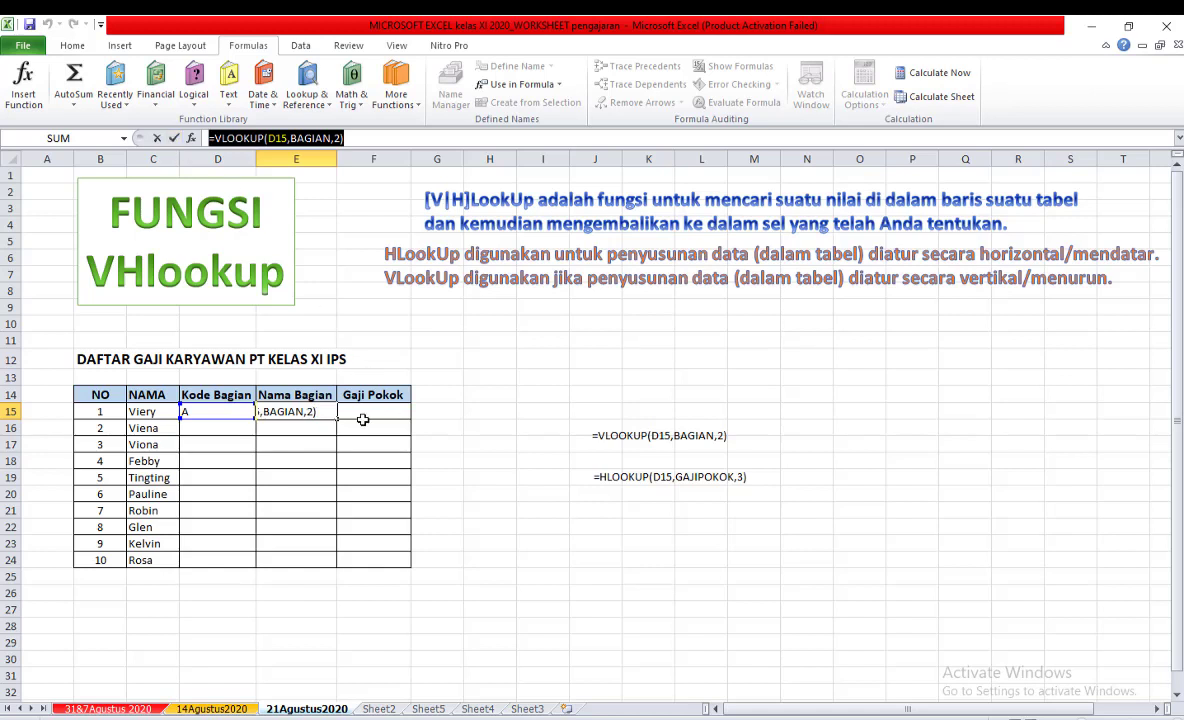
pyautogui.write('=')
pyautogui.click(373, 413)
pyautogui.hotkey('ctrl', 'z')
pyautogui.click(175, 138)
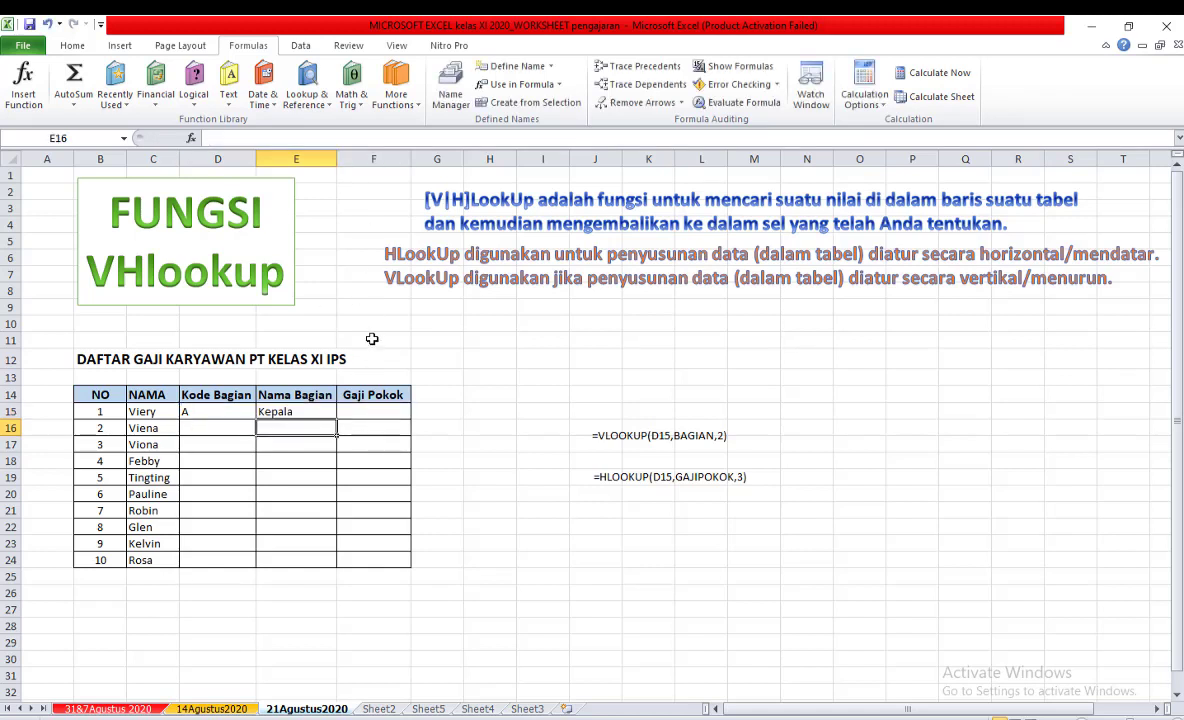
# Paste the copied VLOOKUP formula into Gaji Pokok cell F15 and set its column index to 3.
pyautogui.click(352, 410)
pyautogui.hotkey('ctrl', 'v')
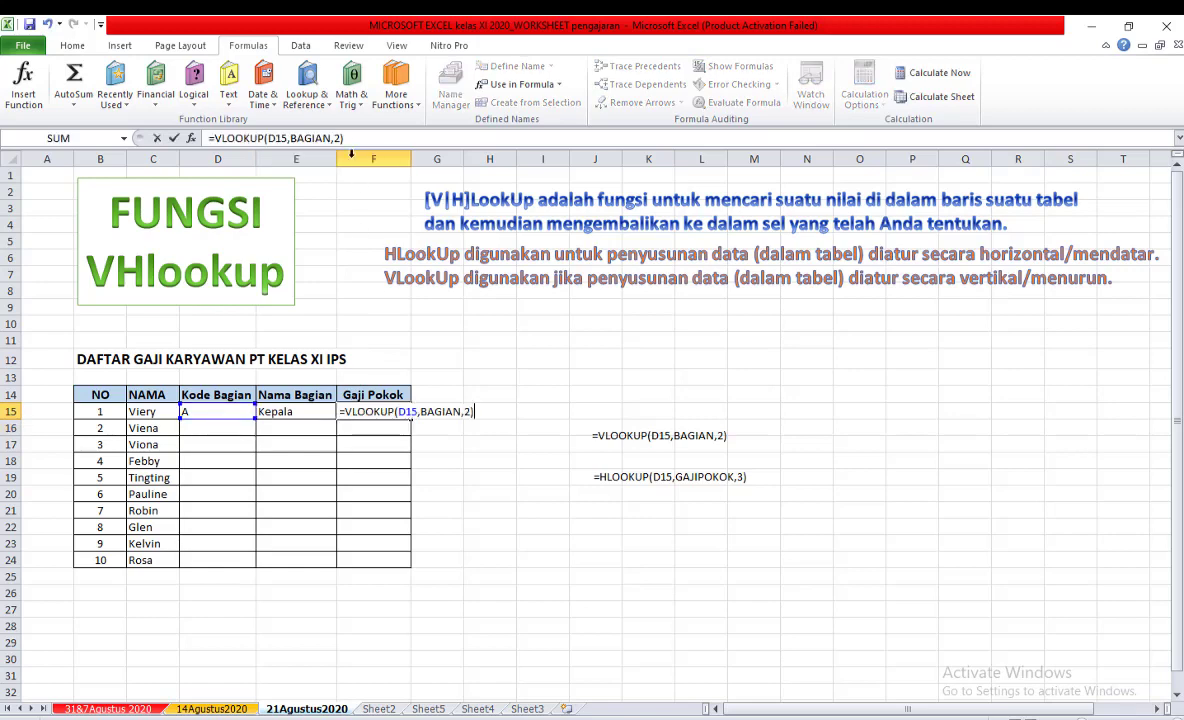
pyautogui.click(341, 138)
pyautogui.press('BackSpace')
pyautogui.write('3')
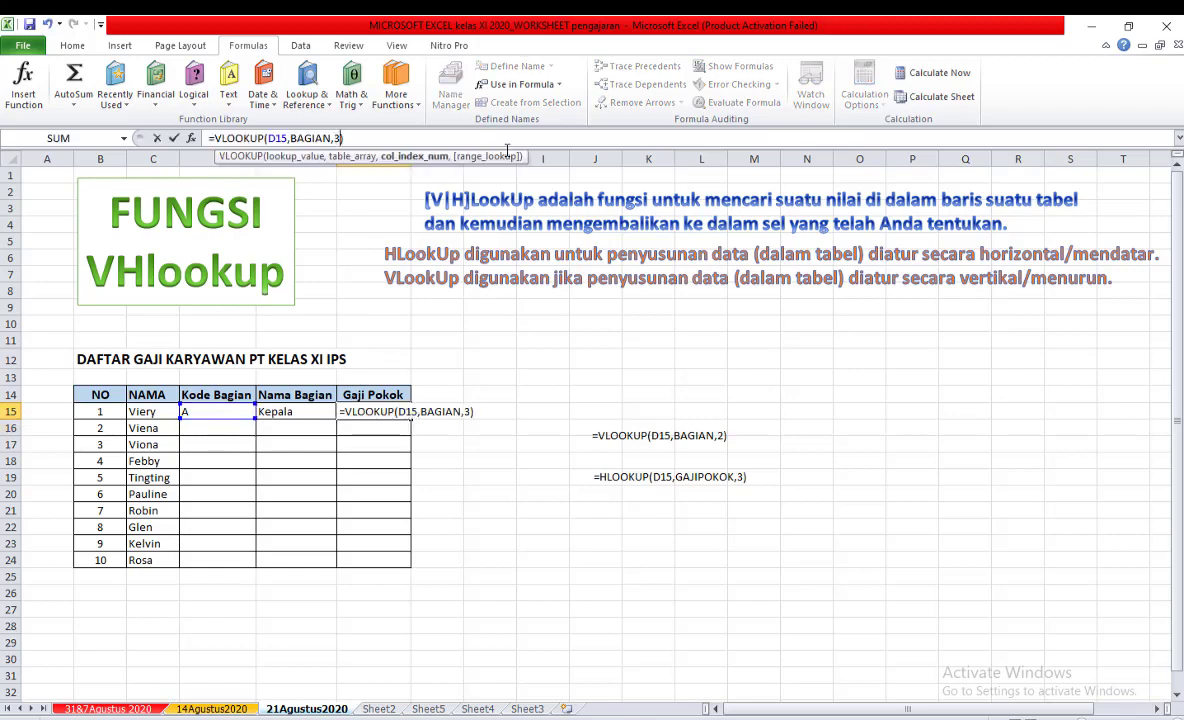
pyautogui.press('Return')
pyautogui.click(531, 429)
pyautogui.click(402, 413)
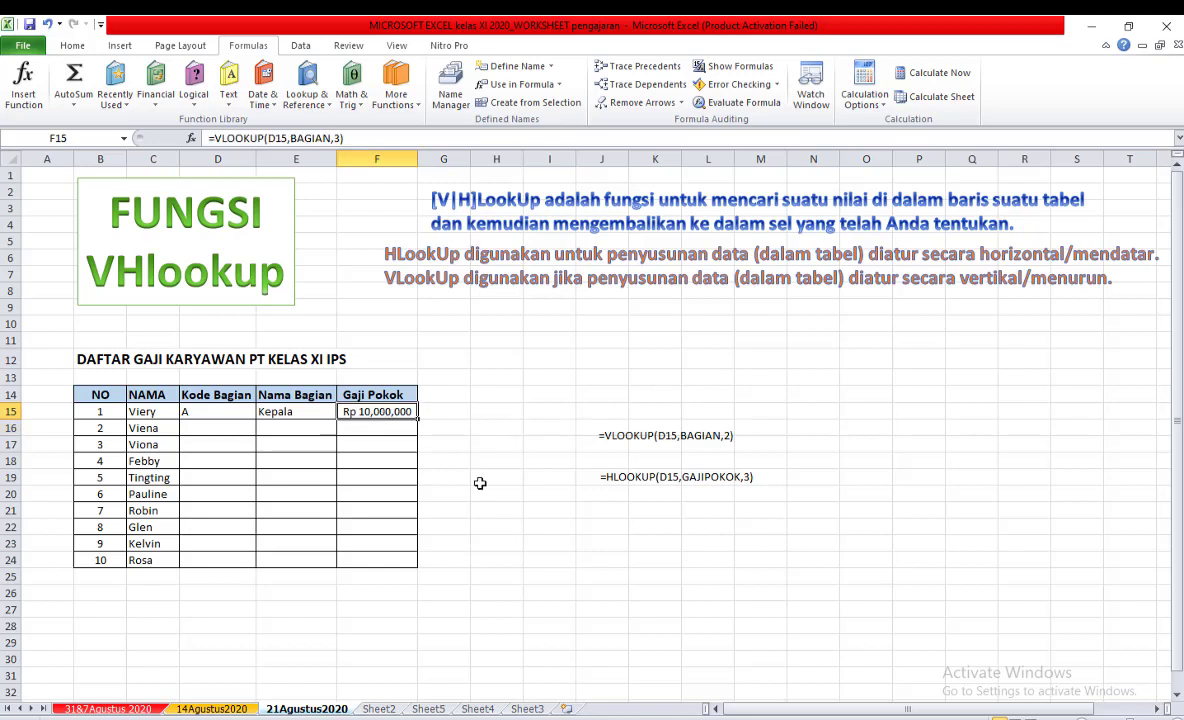
# Test the first employee's lookups by entering b and then C as the Kode Bagian in D15.
pyautogui.click(230, 413)
pyautogui.write('b')
pyautogui.click(500, 426)
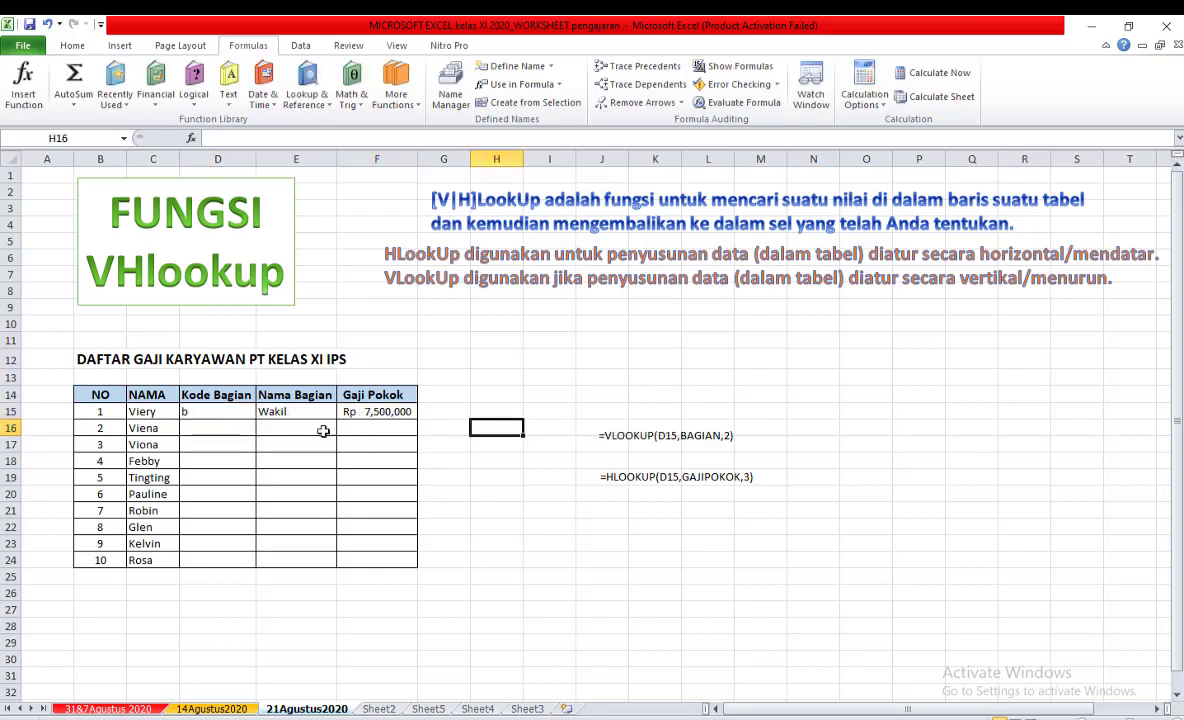
pyautogui.click(200, 411)
pyautogui.write('C')
pyautogui.click(478, 378)
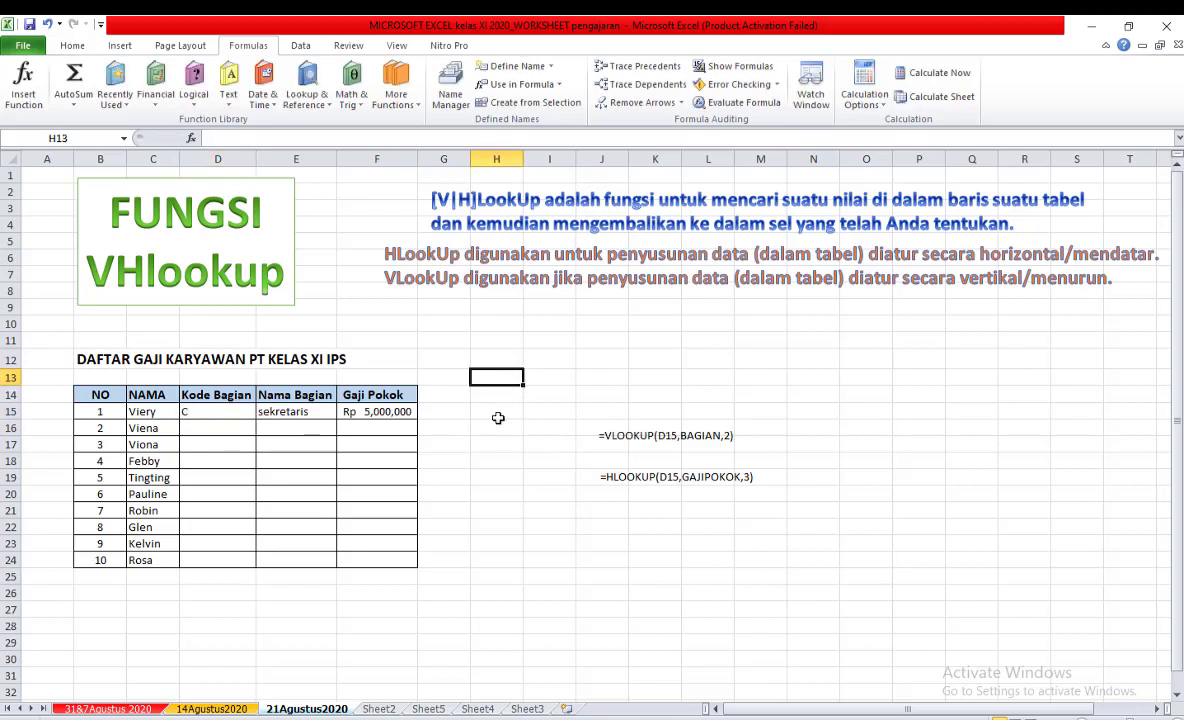
# Delete the VLOOKUP formula from F15 and view the horizontal GAJI POKOK table on Sheet2.
pyautogui.click(396, 424)
pyautogui.click(396, 411)
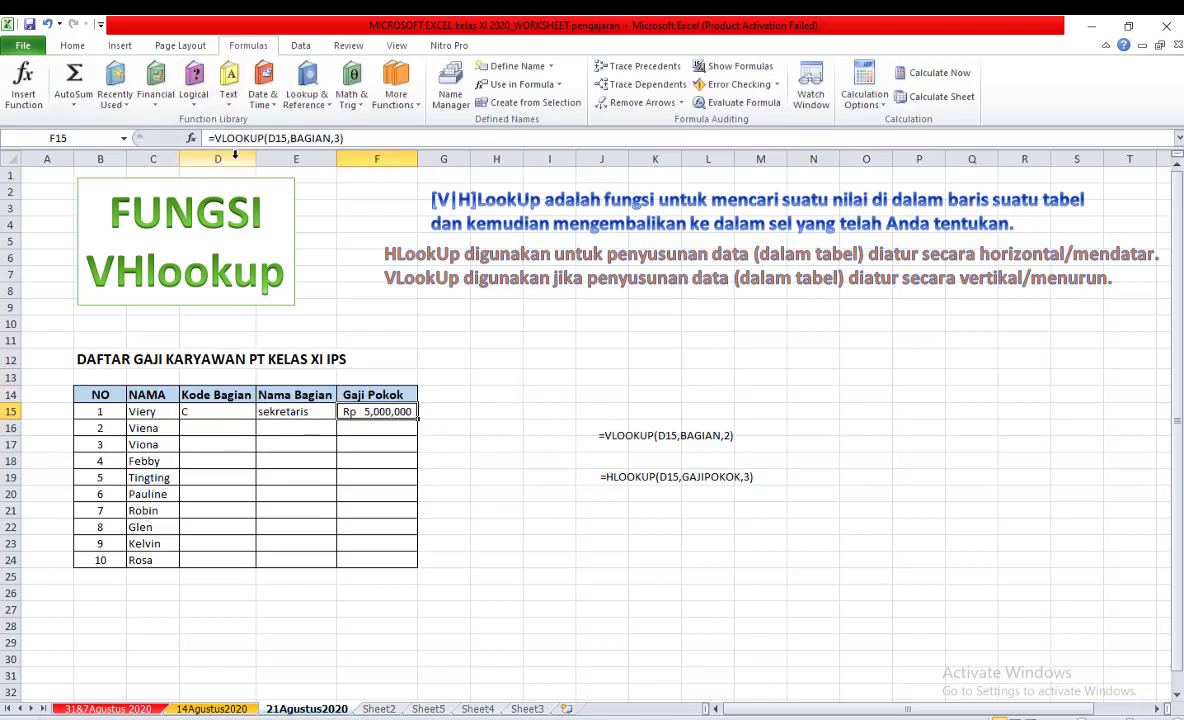
pyautogui.click(352, 137)
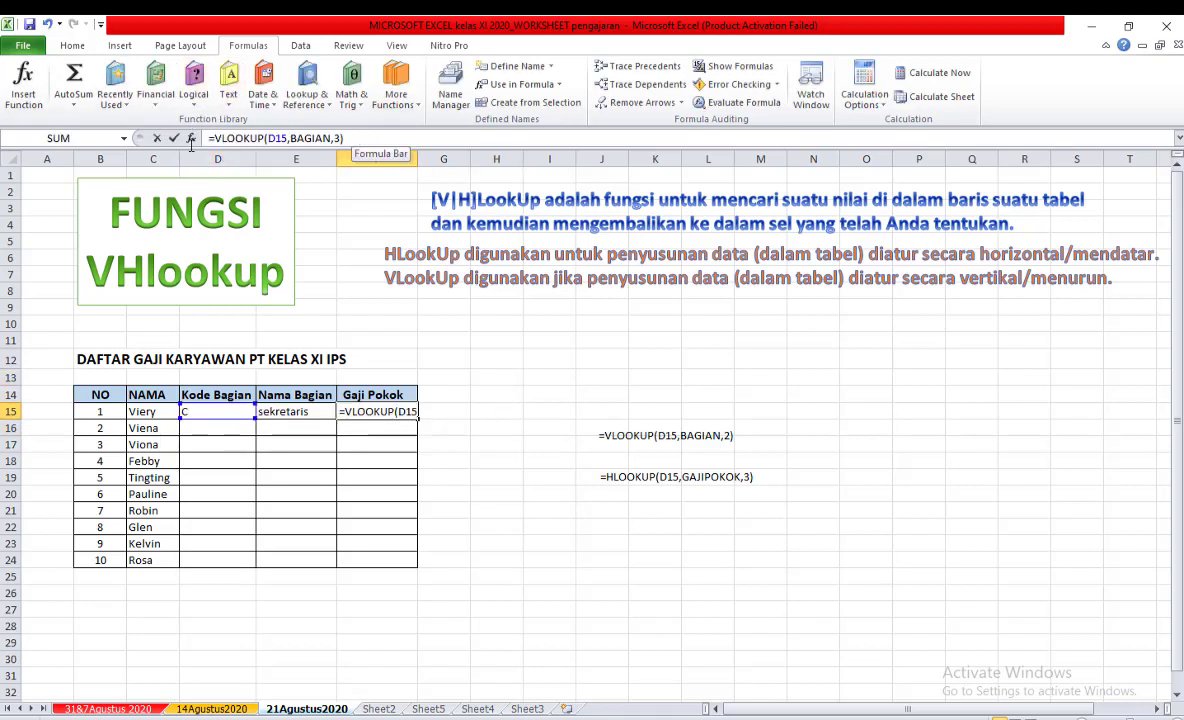
pyautogui.moveTo(345, 137); pyautogui.dragTo(153, 152)
pyautogui.press('Delete')
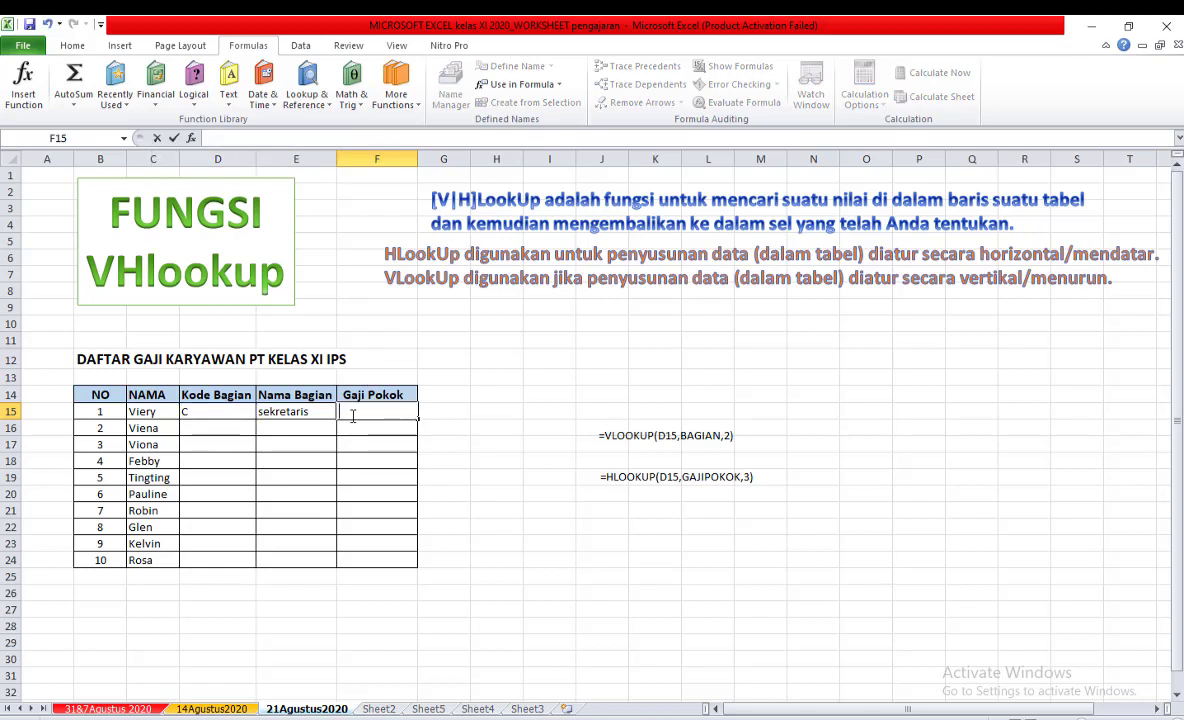
pyautogui.click(379, 708)
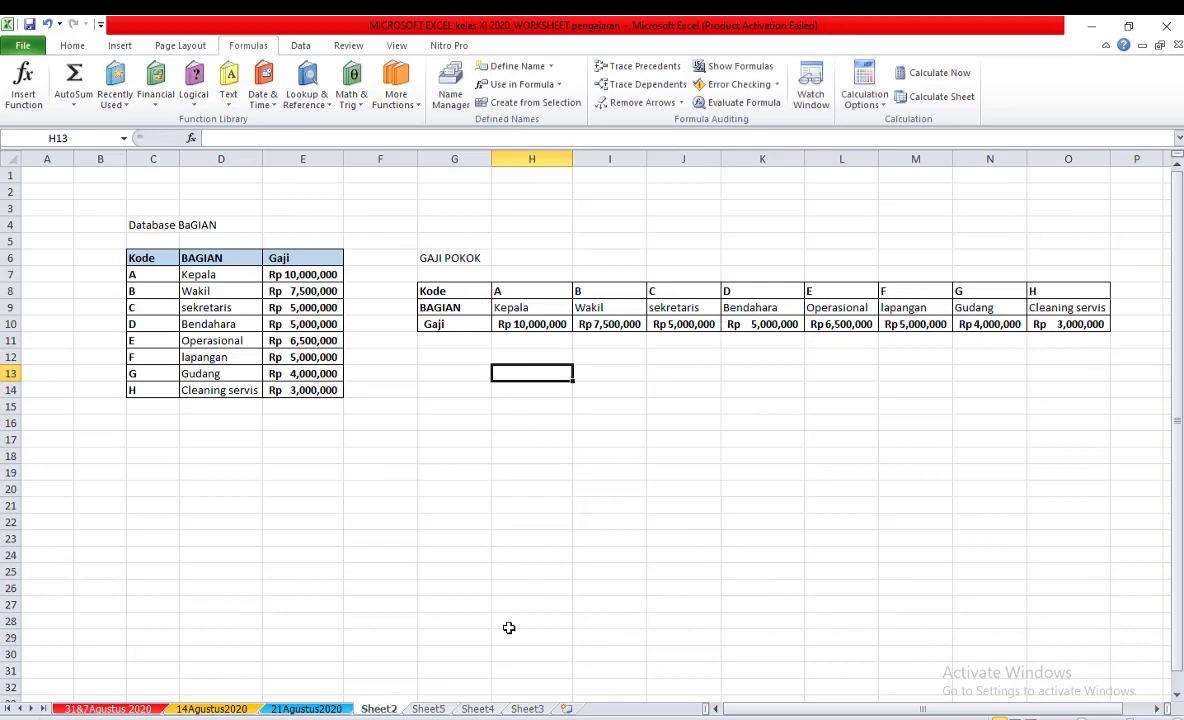
pyautogui.click(310, 706)
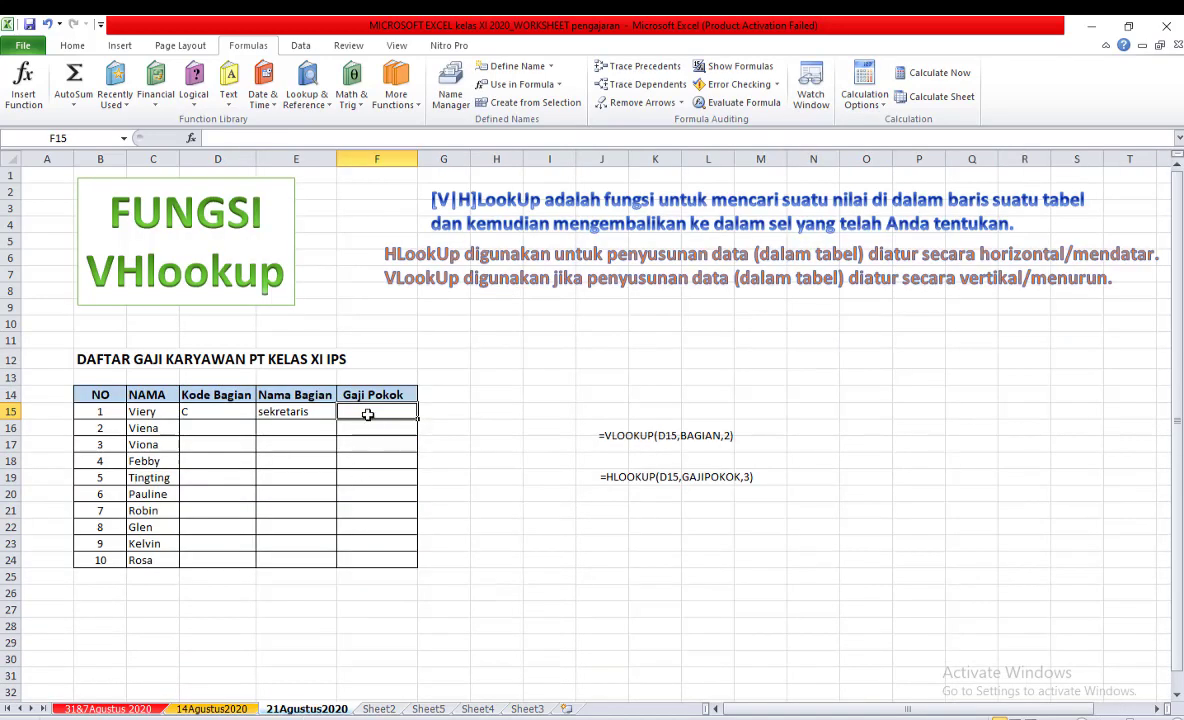
# On the 21Agustus2020 sheet, begin an HLOOKUP formula in F15 with D15 as lookup value and GAJIPOKOK as table array.
pyautogui.write('=H')
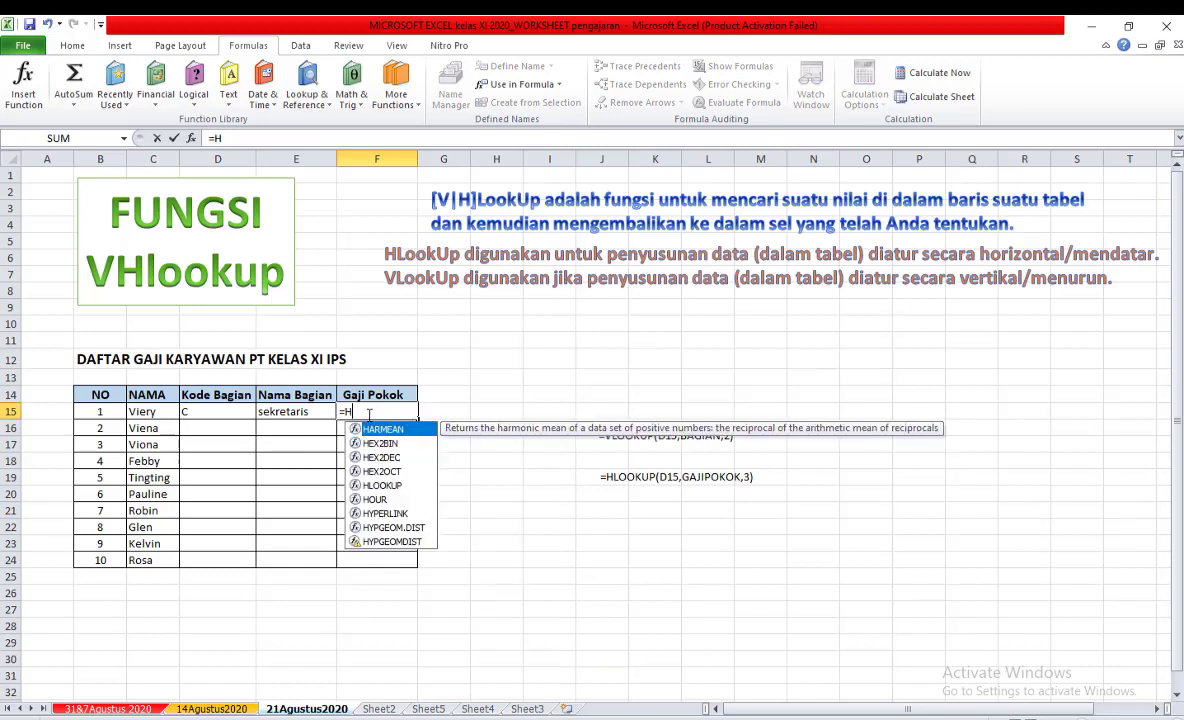
pyautogui.write('L')
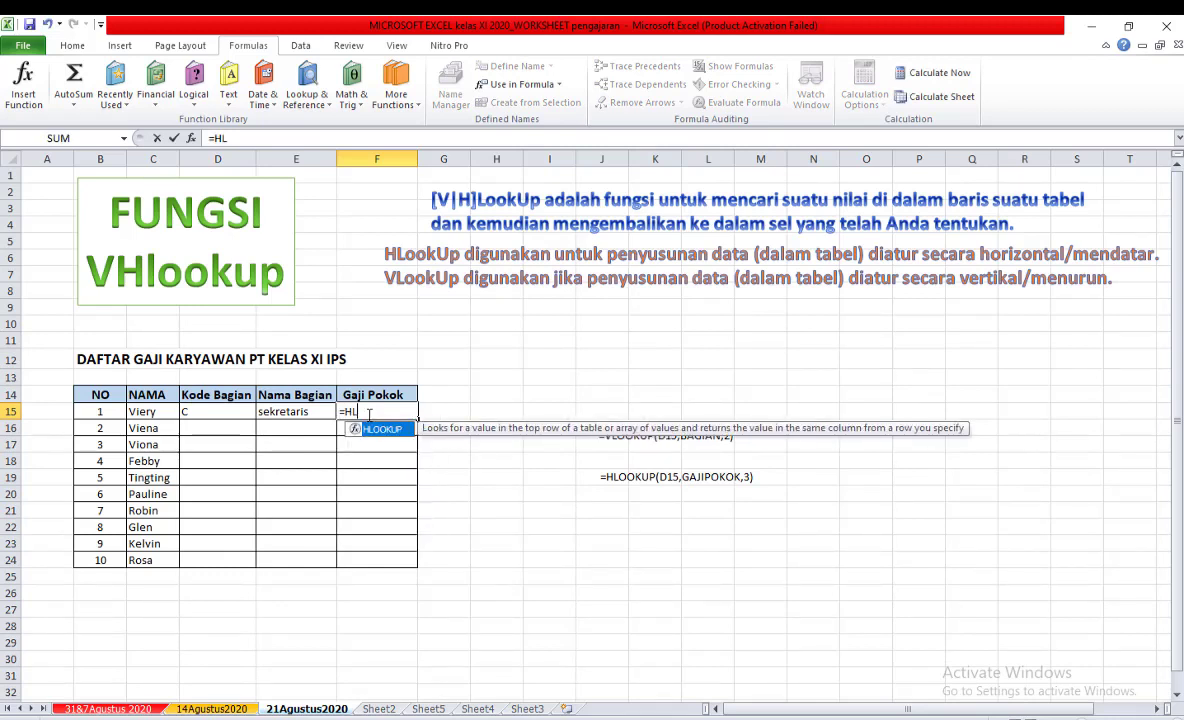
pyautogui.doubleClick(372, 432)
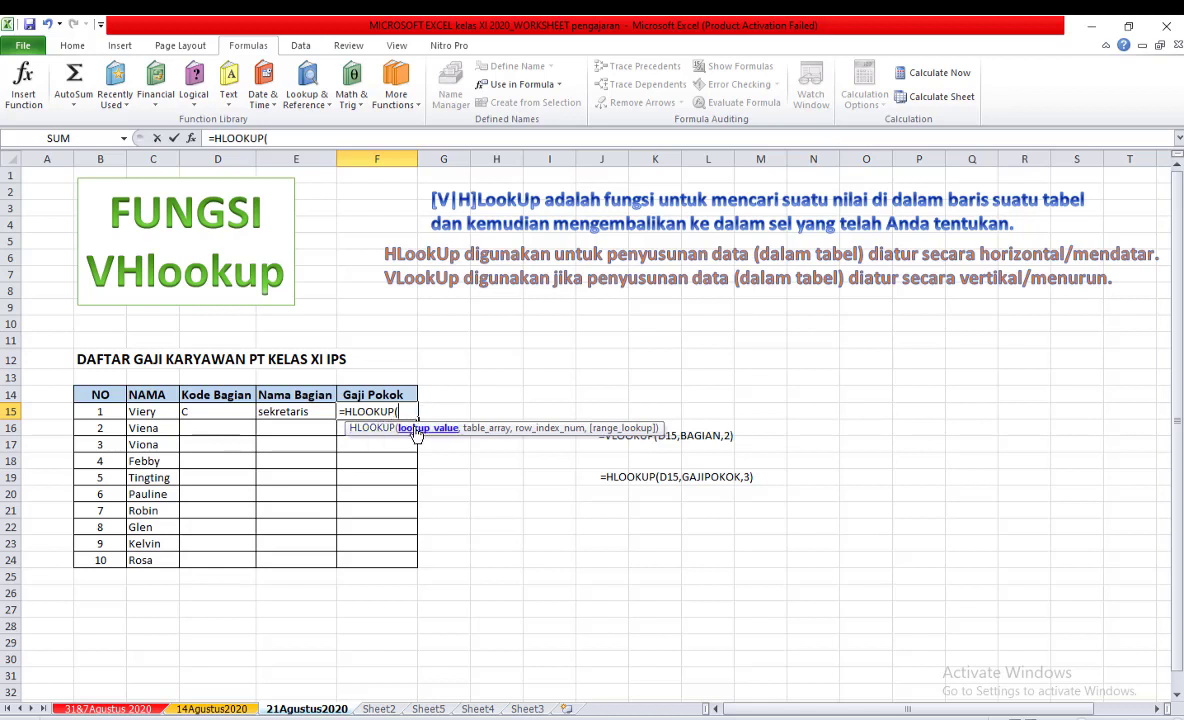
pyautogui.click(208, 411)
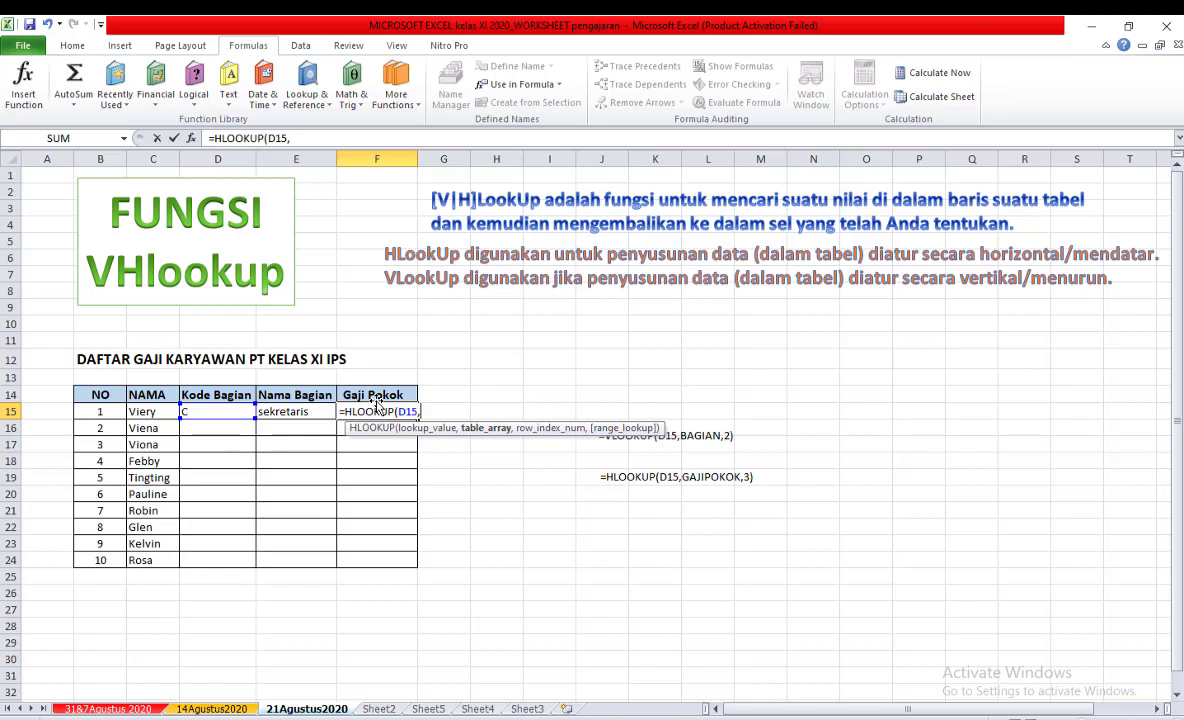
pyautogui.write('GA')
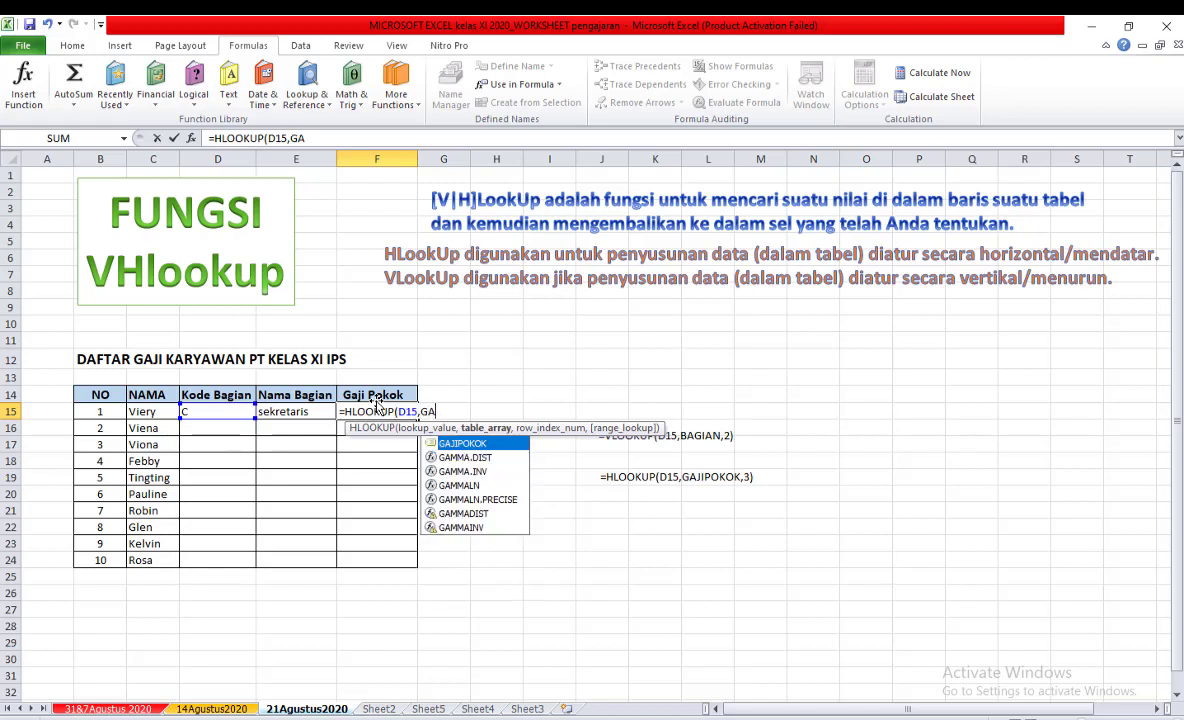
pyautogui.doubleClick(462, 445)
pyautogui.write(',')
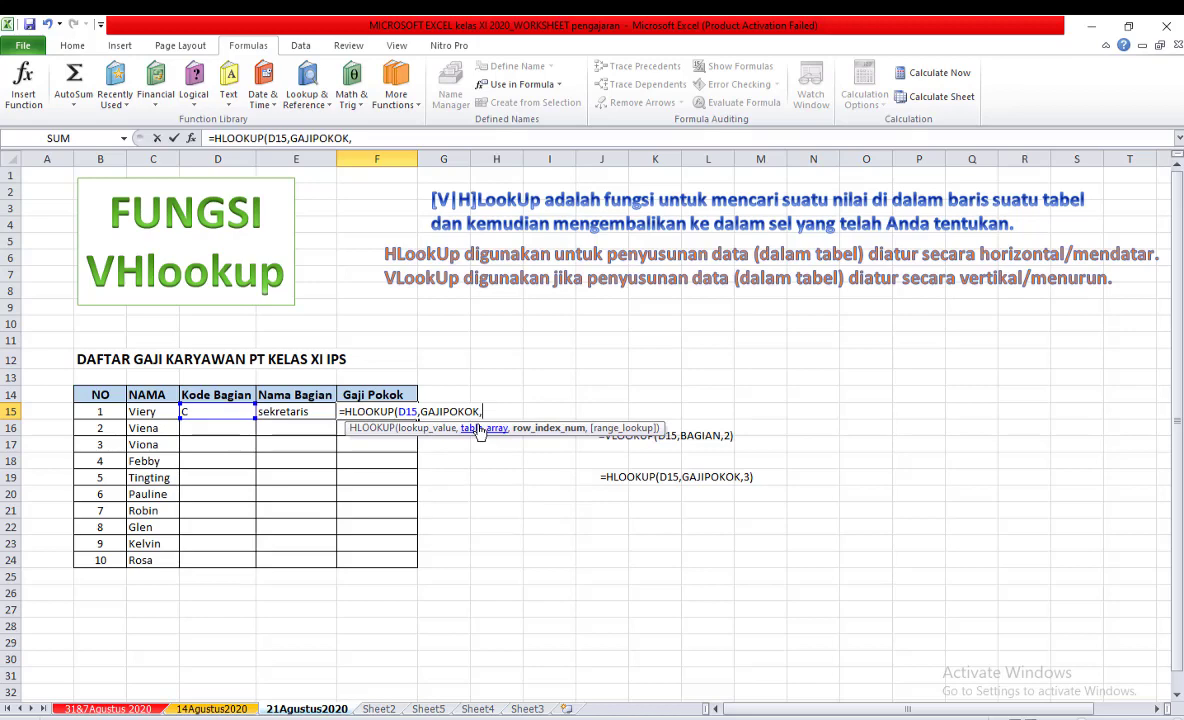
# Check the Gaji row's position on Sheet2, remove the stray sheet reference from the F15 formula and finish it with row index 3.
pyautogui.click(378, 708)
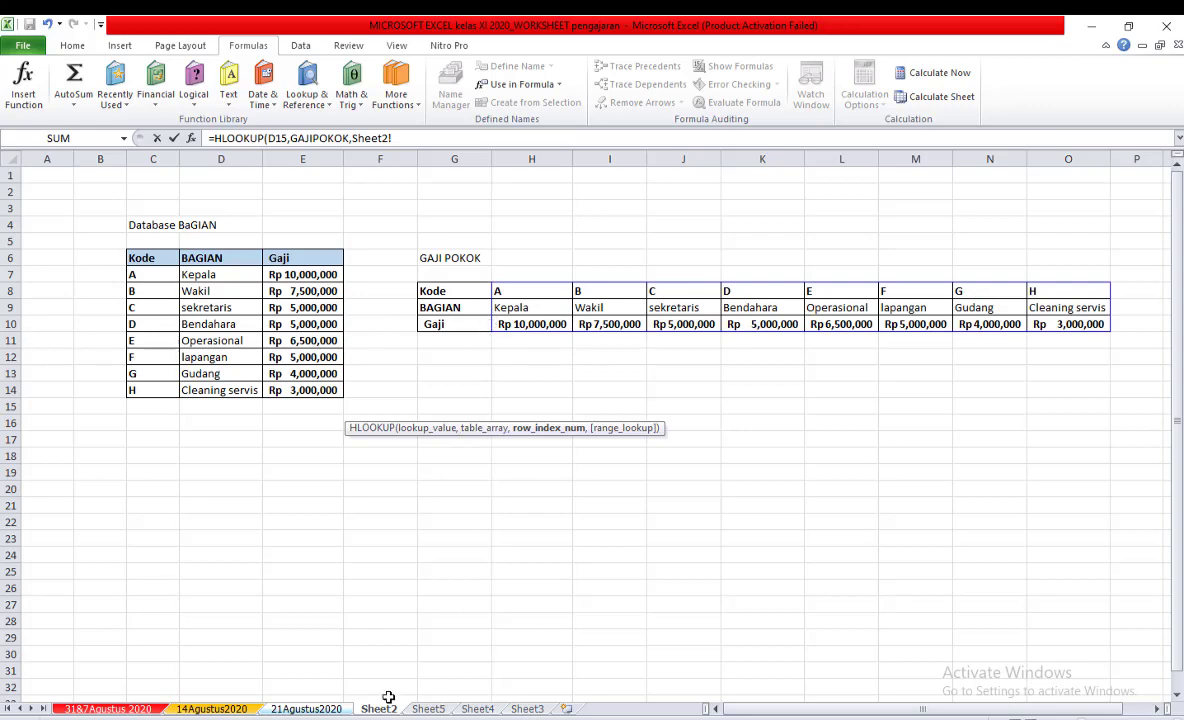
pyautogui.click(308, 708)
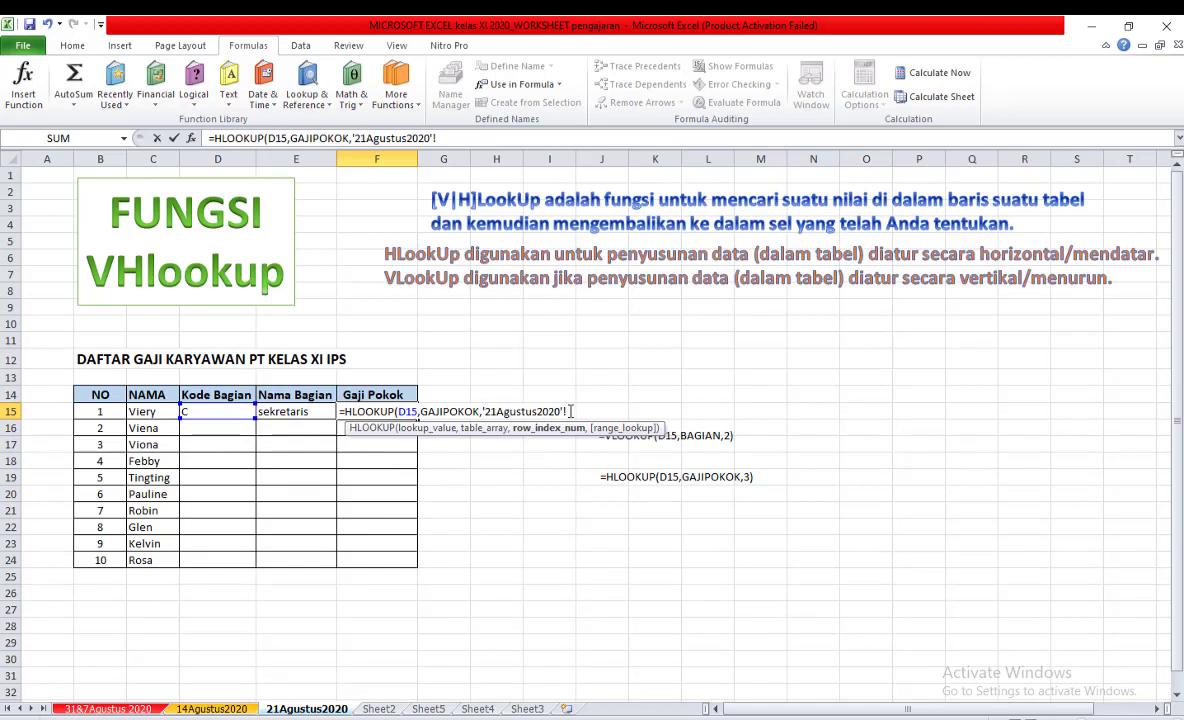
pyautogui.press('BackSpace')
pyautogui.press('BackSpace')
pyautogui.press('BackSpace')
pyautogui.press('BackSpace')
pyautogui.press('BackSpace')
pyautogui.press('BackSpace')
pyautogui.press('BackSpace')
pyautogui.press('BackSpace')
pyautogui.press('BackSpace')
pyautogui.press('BackSpace')
pyautogui.press('BackSpace')
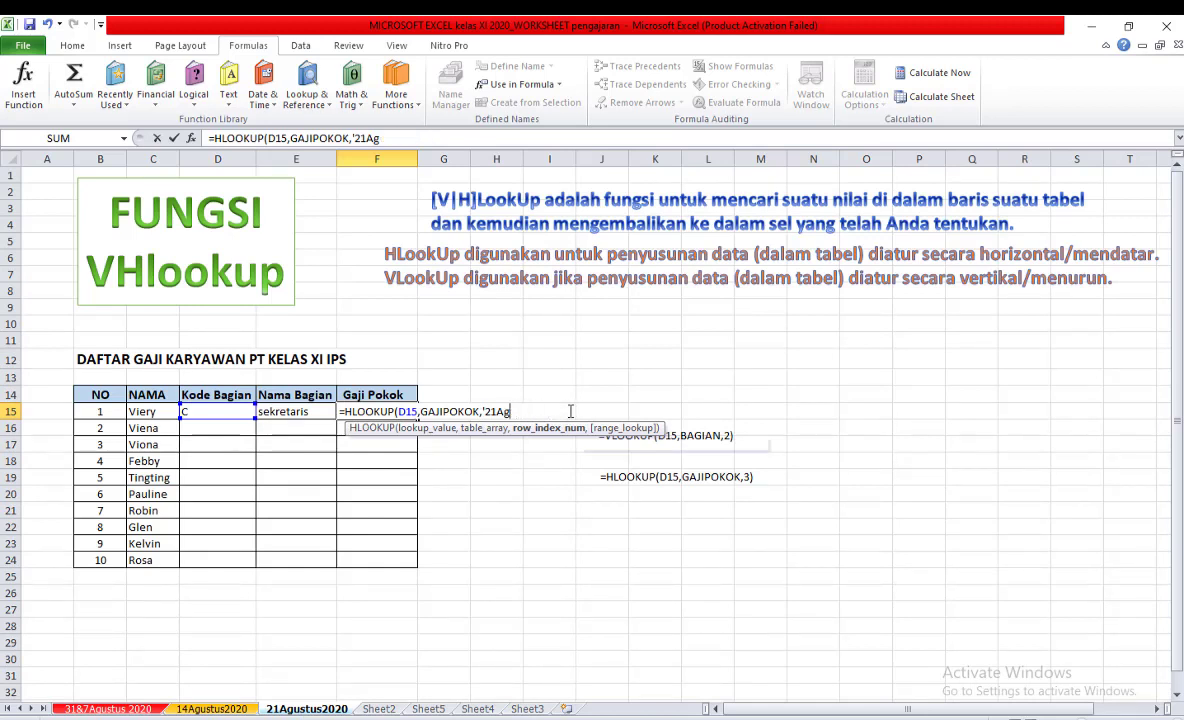
pyautogui.press('BackSpace')
pyautogui.press('BackSpace')
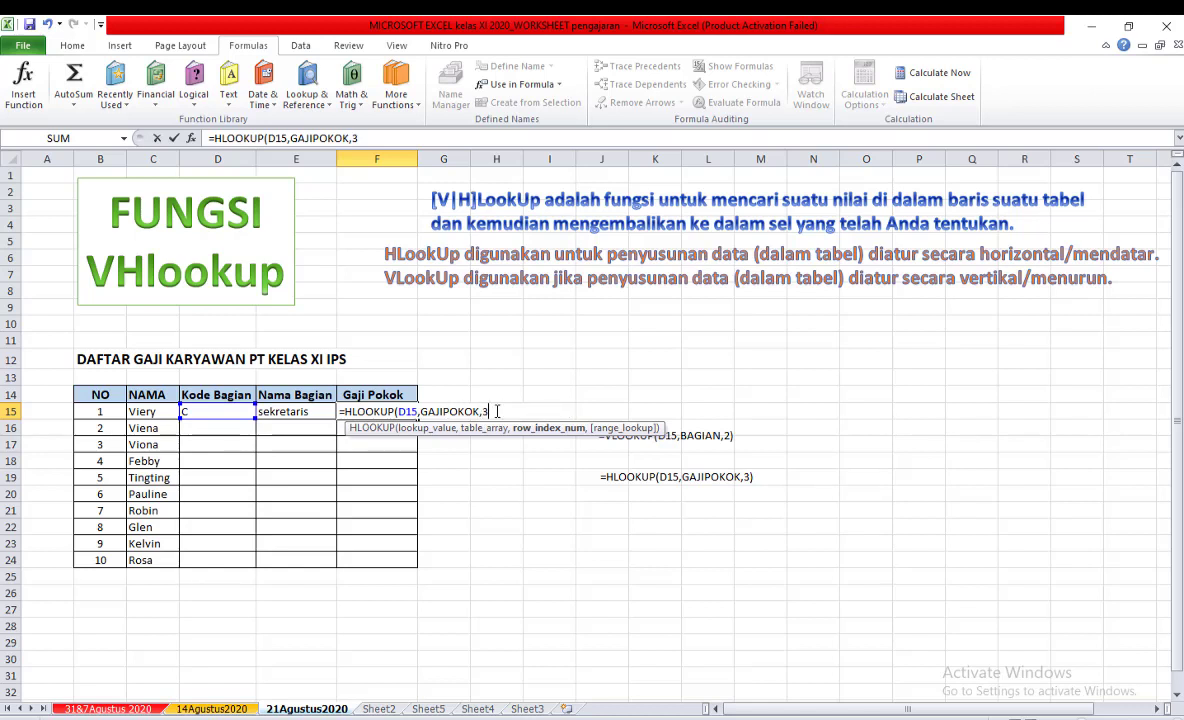
pyautogui.press('Return')
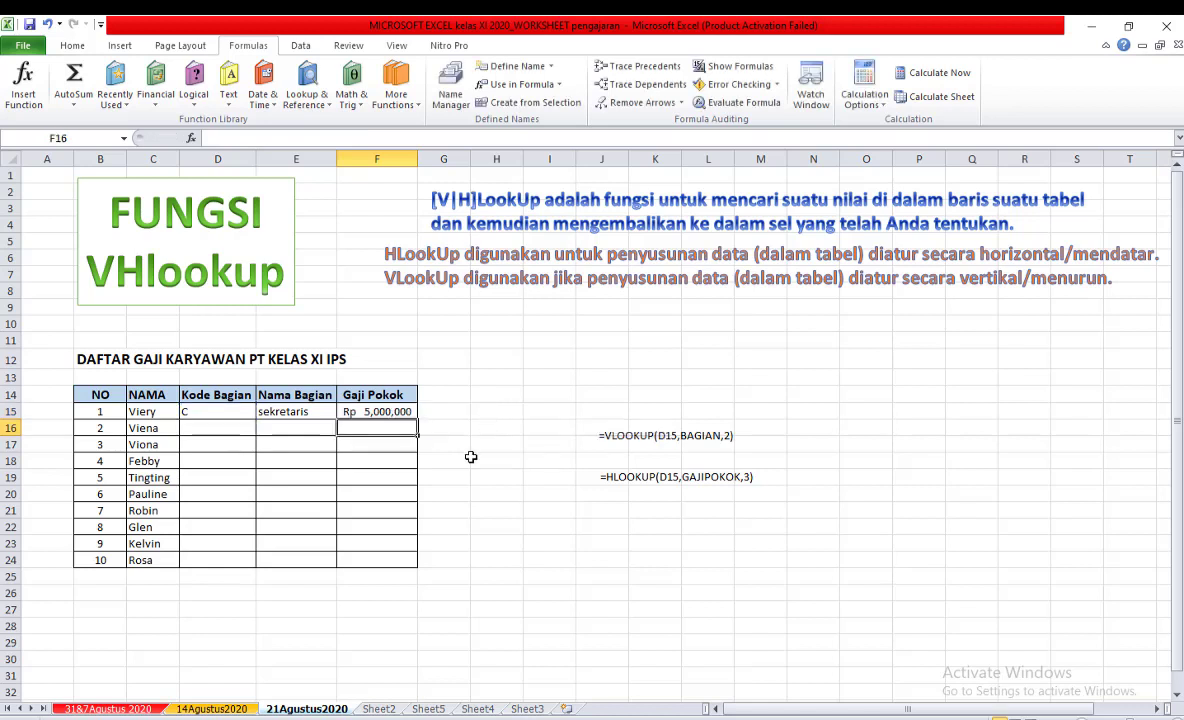
pyautogui.click(373, 410)
pyautogui.click(475, 490)
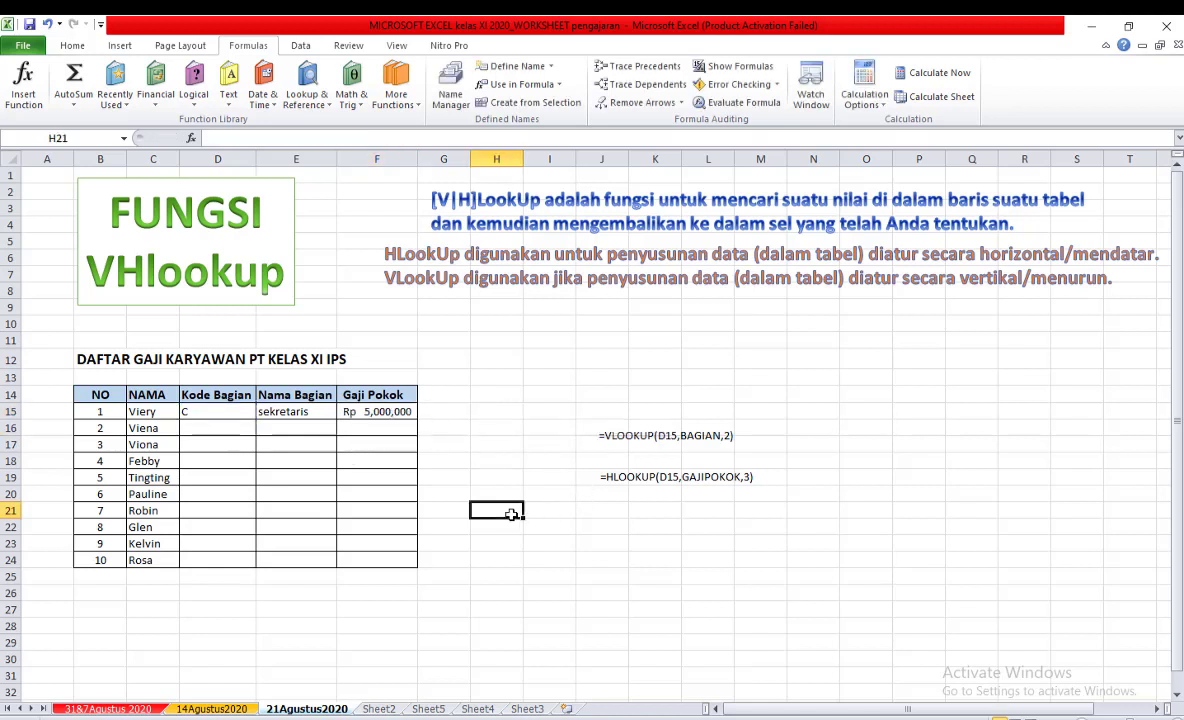
# Set the Kode Bagian to D for the first employee in D15 and to B for the second in D16.
pyautogui.click(400, 411)
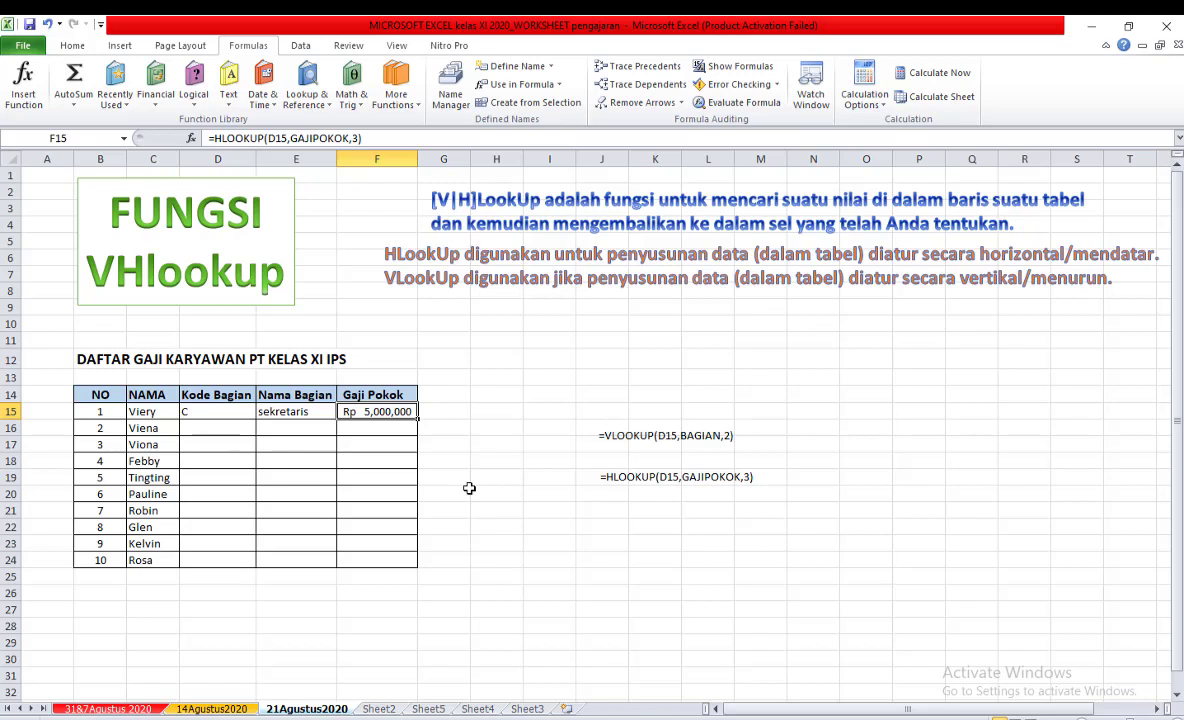
pyautogui.click(212, 406)
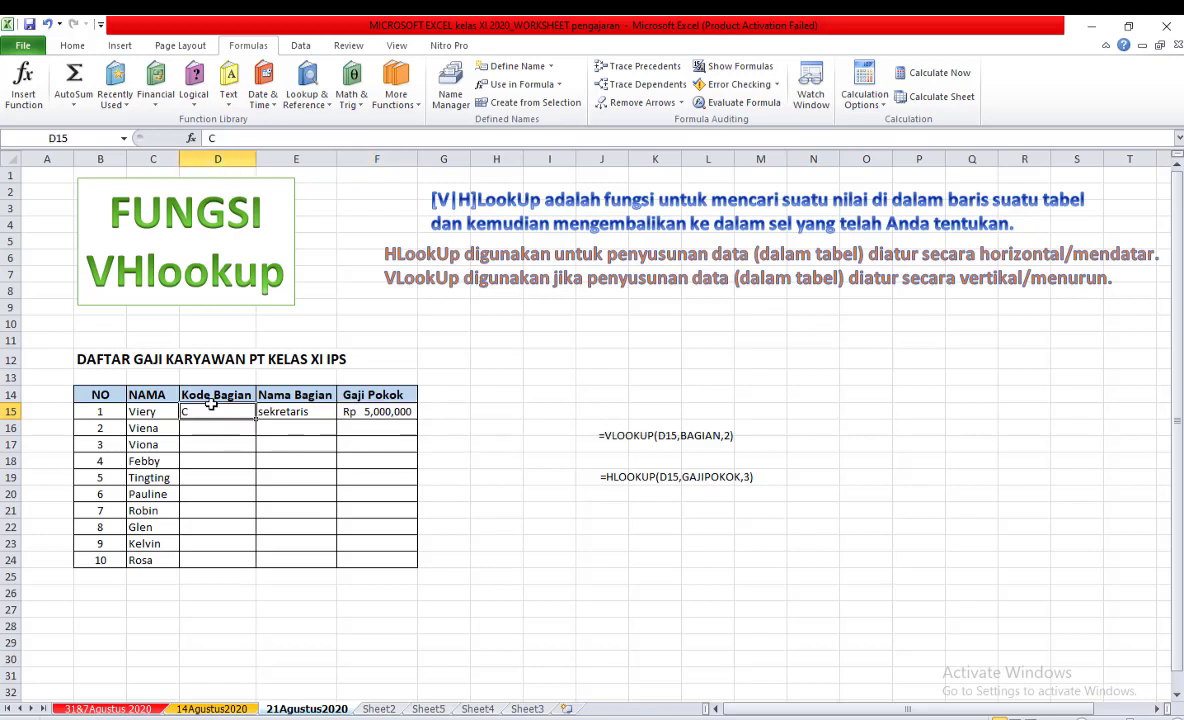
pyautogui.write('D')
pyautogui.click(460, 428)
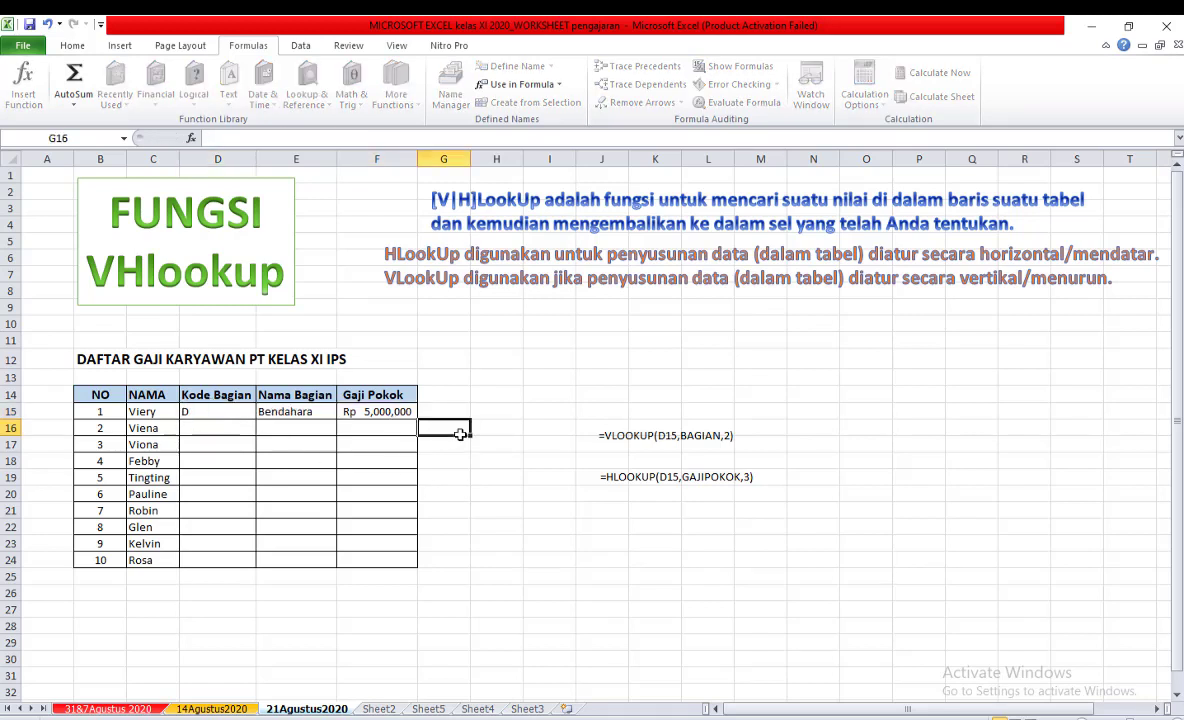
pyautogui.click(213, 427)
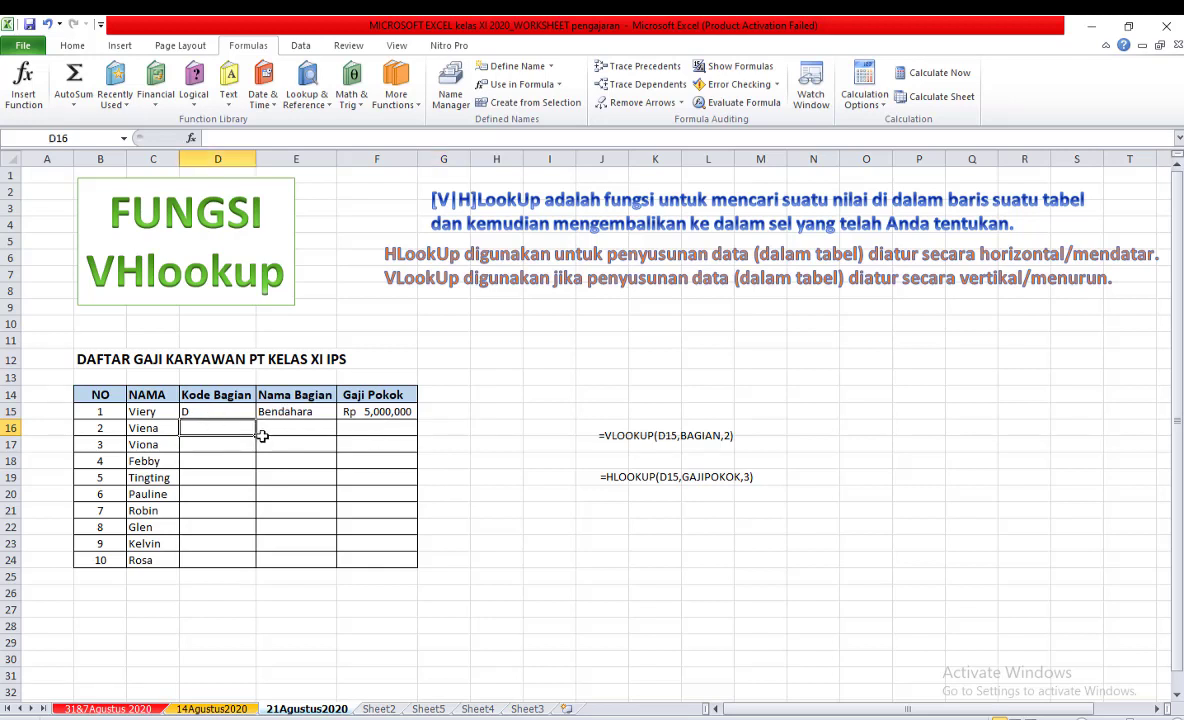
pyautogui.write('B')
pyautogui.click(306, 476)
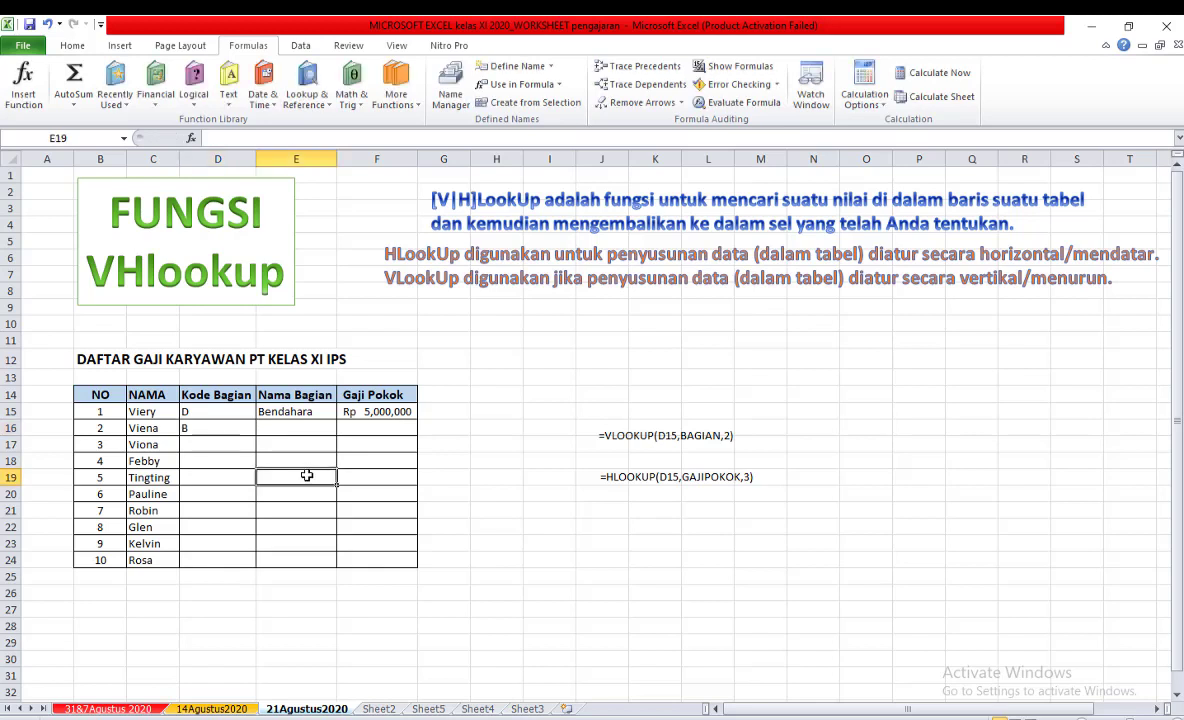
# Fill the Nama Bagian formula from E15 and the Gaji Pokok formula from F15 down to row 24.
pyautogui.click(298, 411)
pyautogui.moveTo(339, 420); pyautogui.dragTo(330, 561)
pyautogui.click(374, 411)
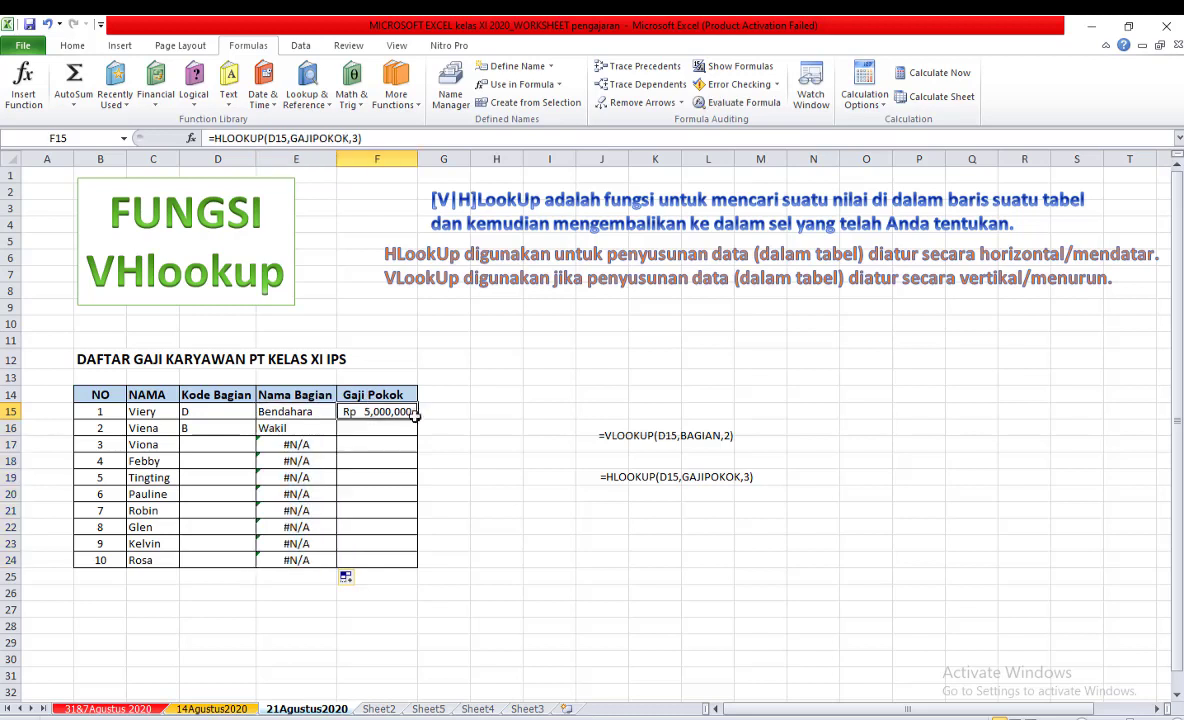
pyautogui.moveTo(418, 444); pyautogui.dragTo(415, 566)
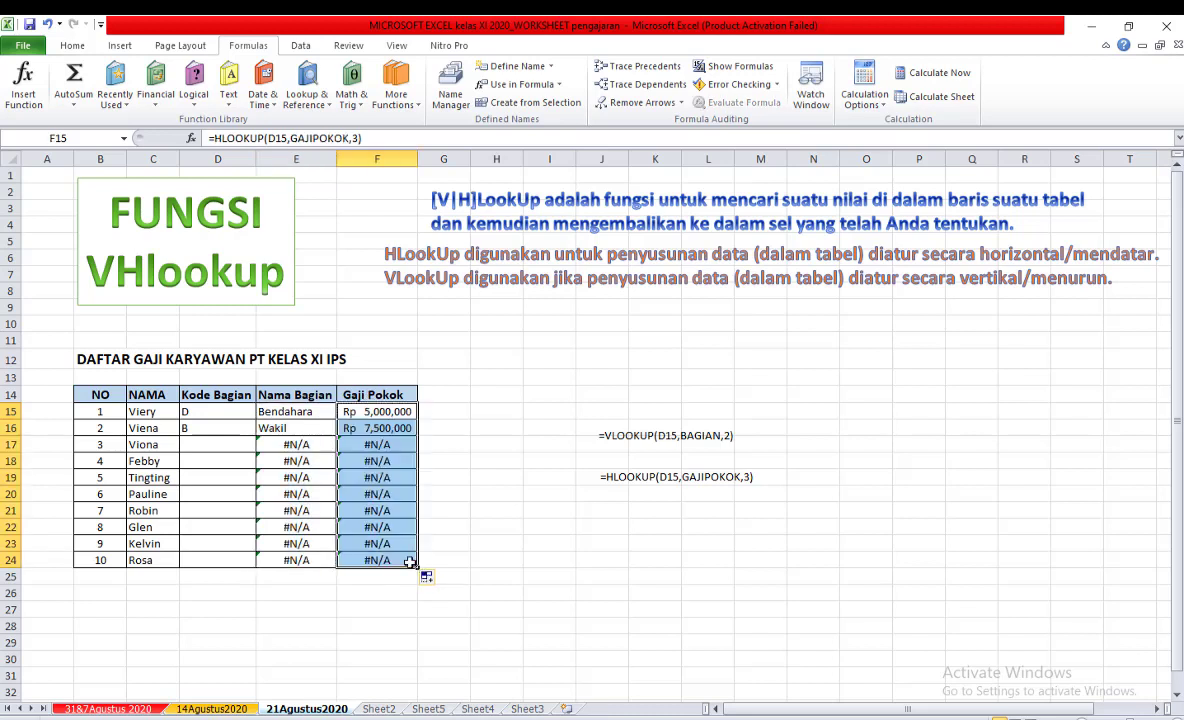
pyautogui.click(486, 479)
# Enter D as the Kode Bagian of employee number 8 in D22 to test the copied lookups.
pyautogui.click(210, 526)
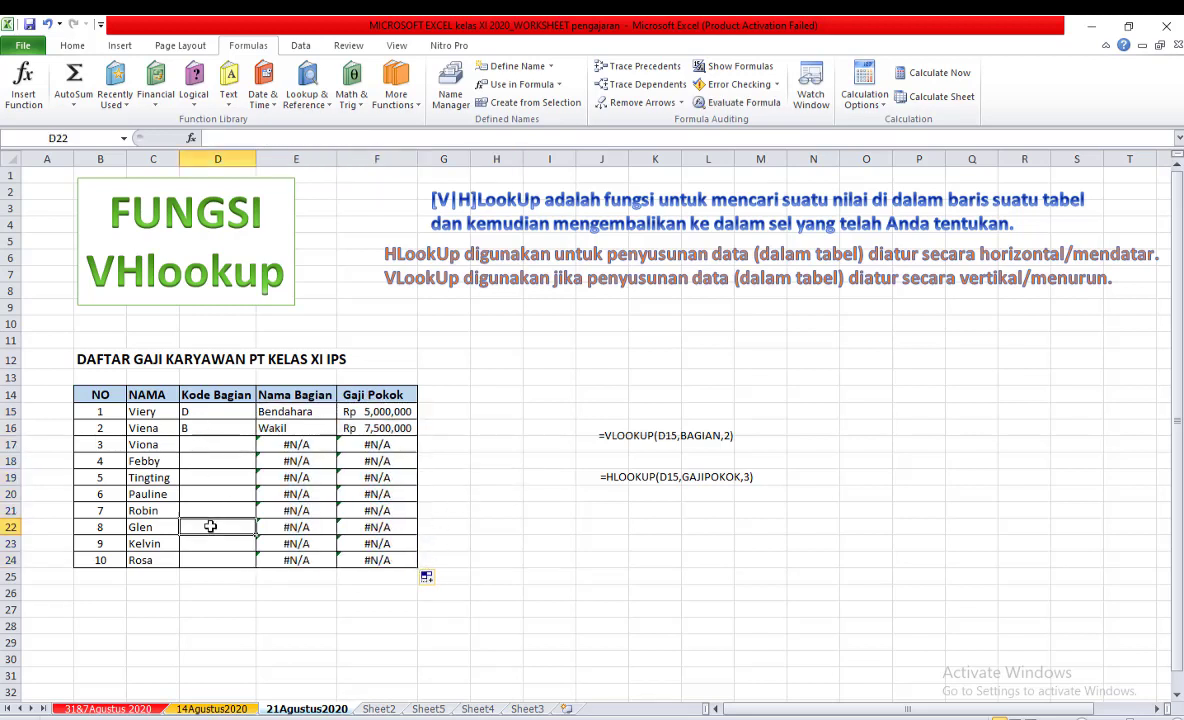
pyautogui.write('D')
pyautogui.click(458, 490)
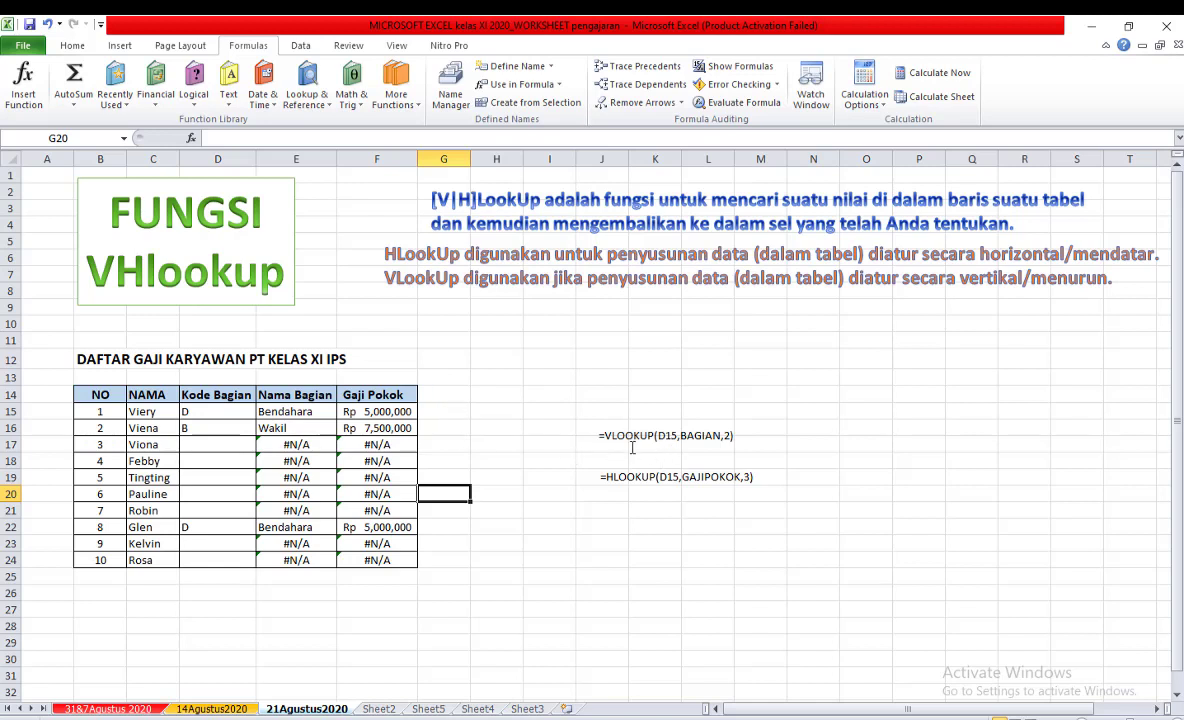
pyautogui.click(466, 390)
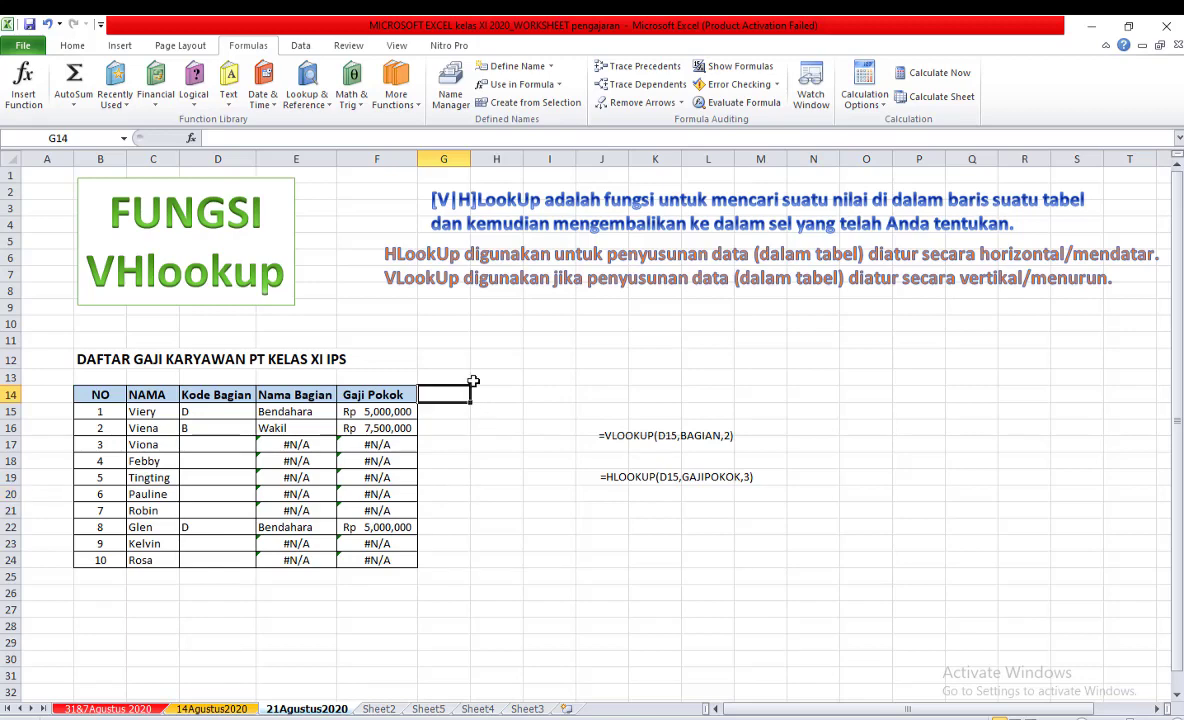
# Go past Sheet2 to Sheet5 and review the TABEL HARGA BARANG columns from Kode Barang to Total harga.
pyautogui.click(388, 709)
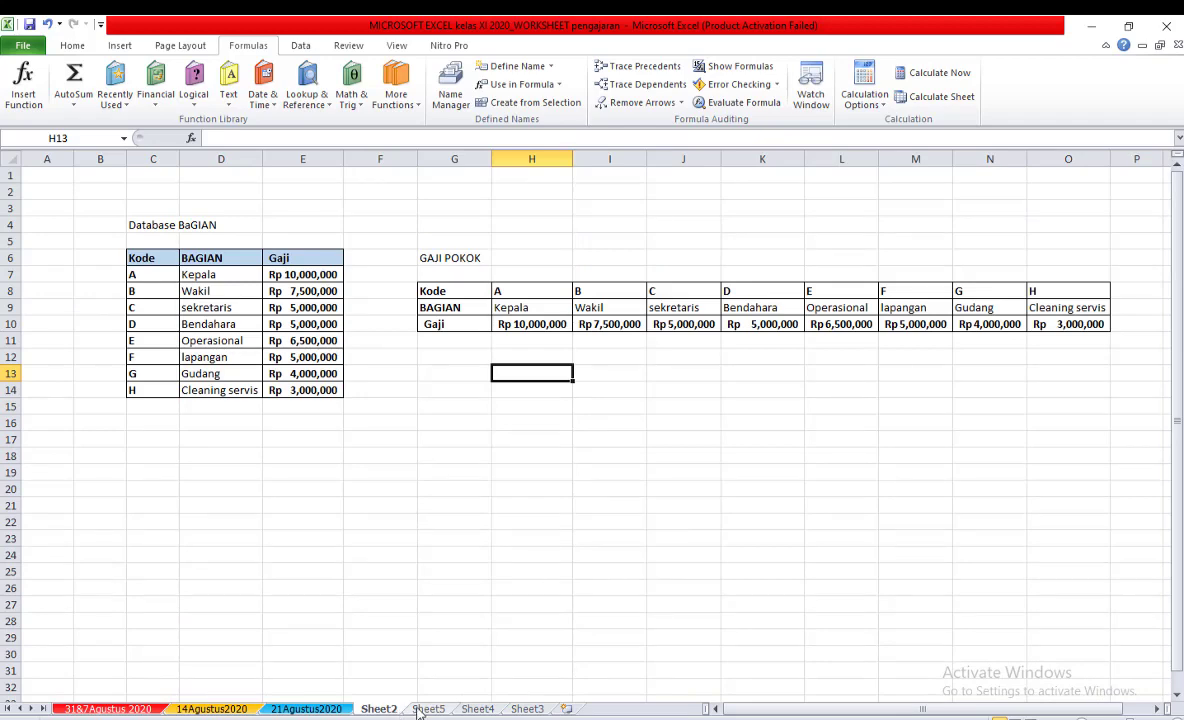
pyautogui.click(422, 709)
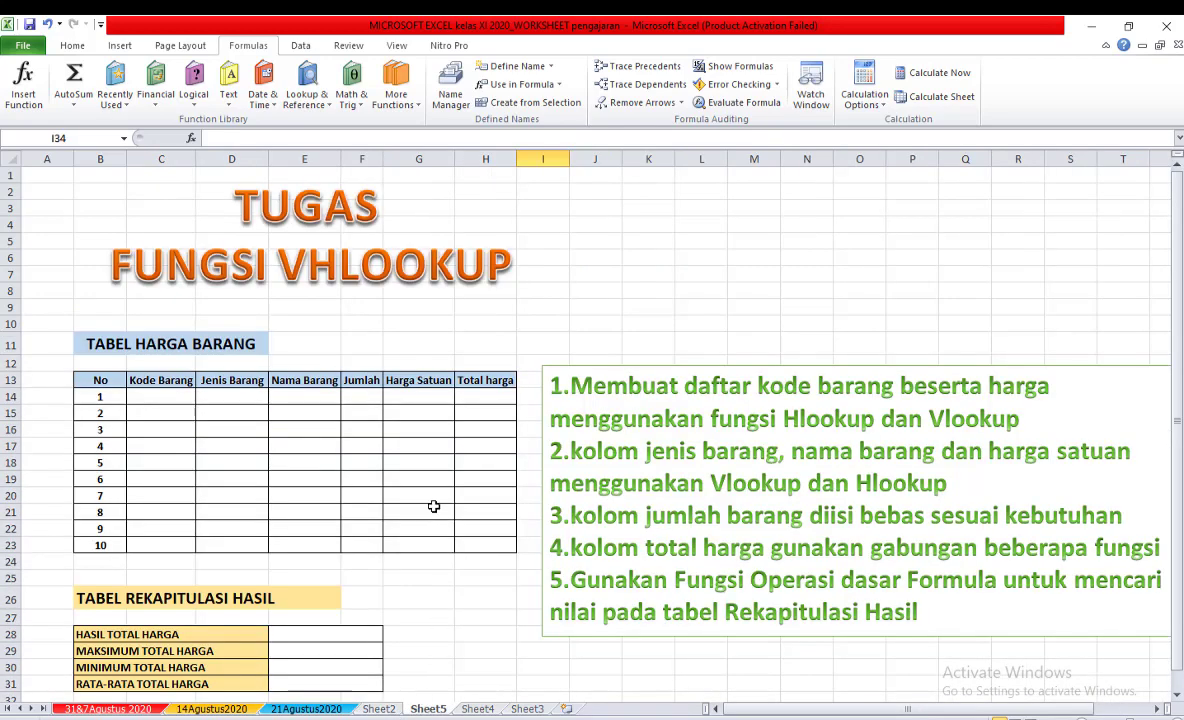
pyautogui.click(571, 289)
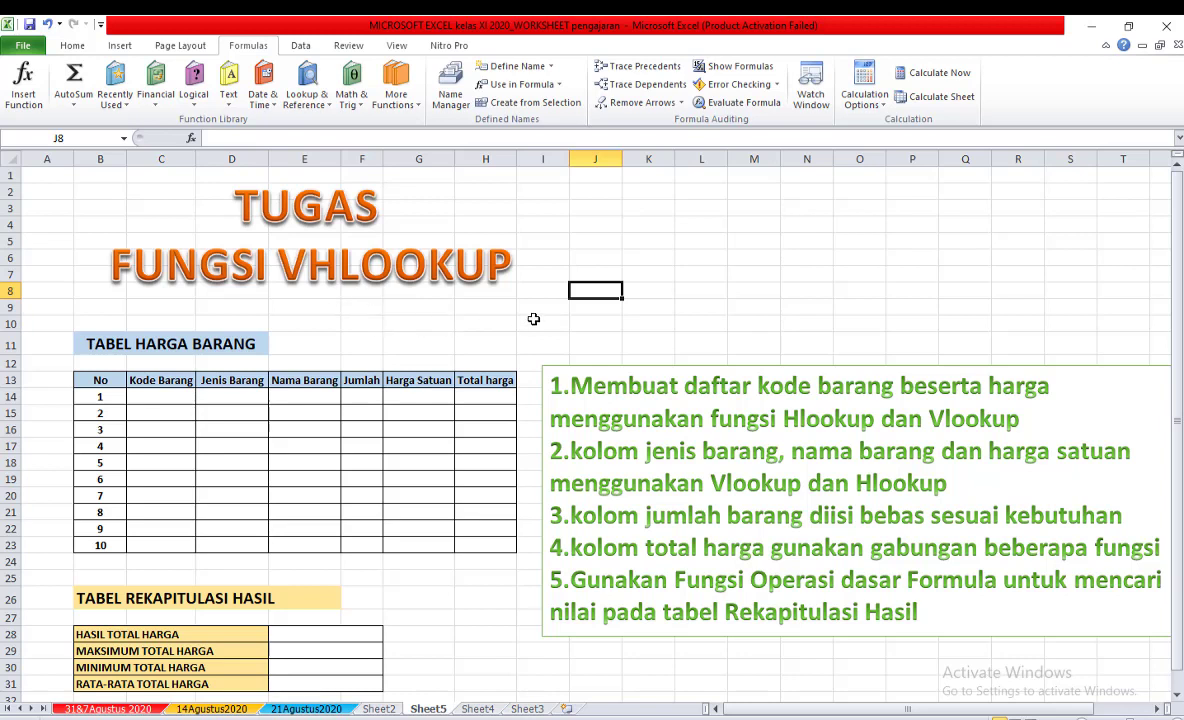
pyautogui.click(163, 398)
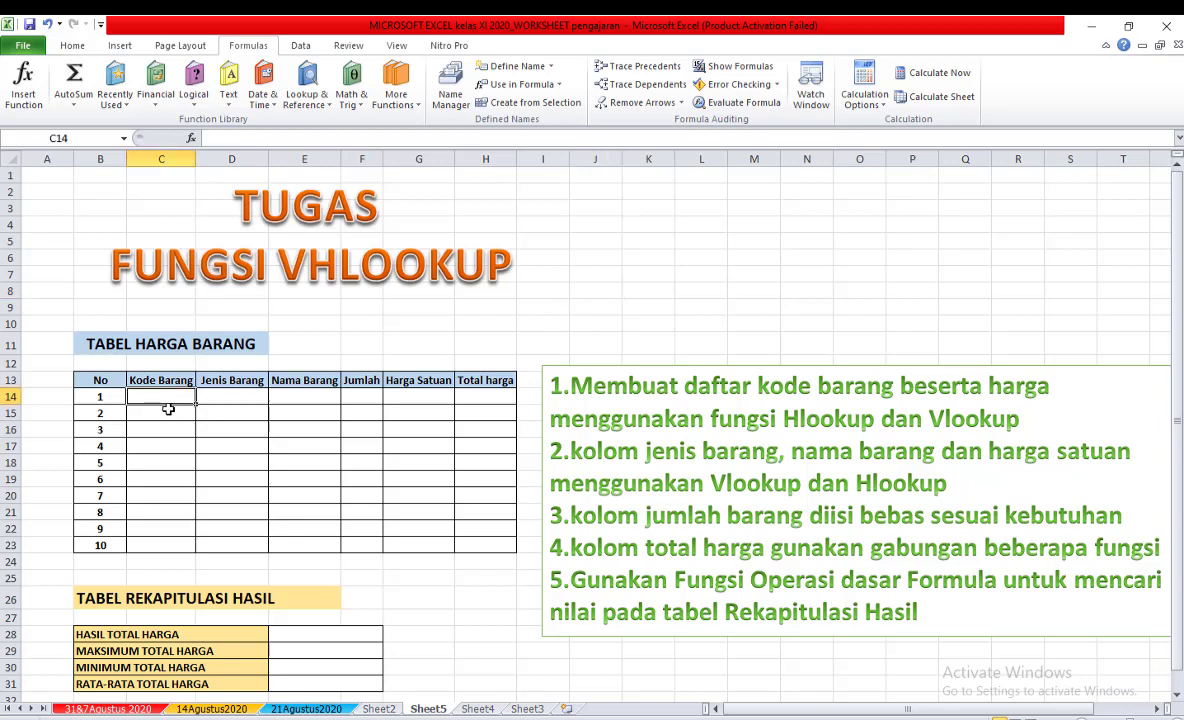
pyautogui.click(168, 409)
pyautogui.click(232, 396)
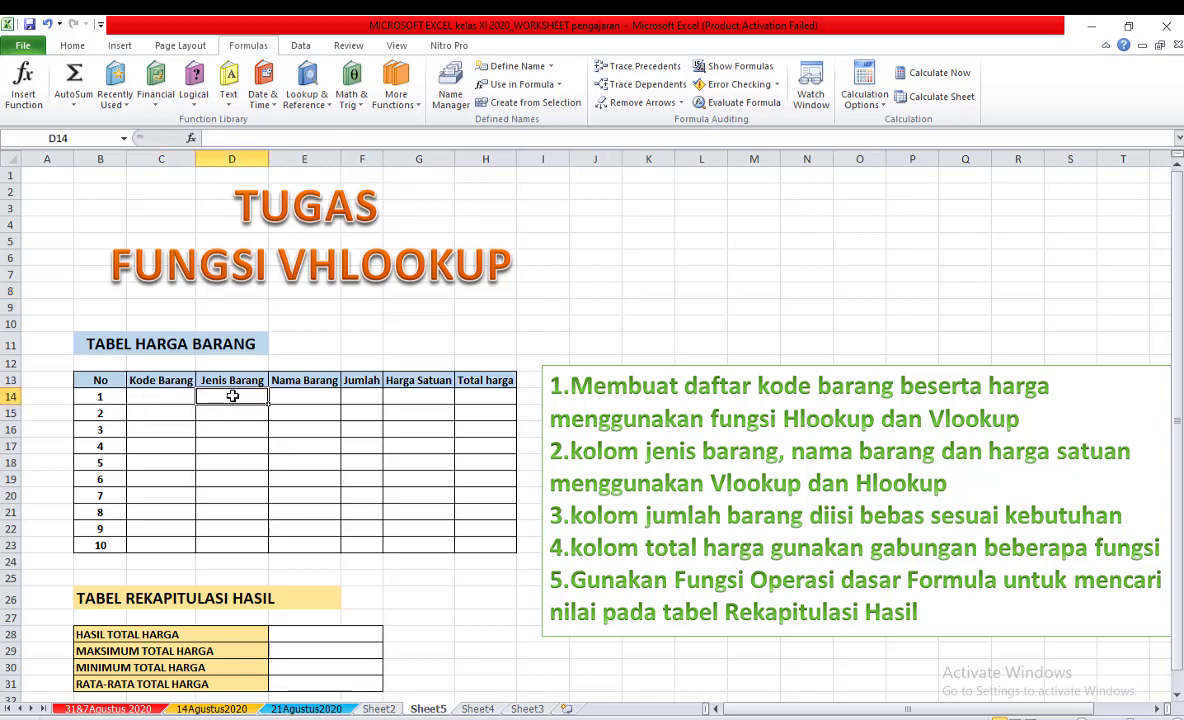
pyautogui.click(240, 415)
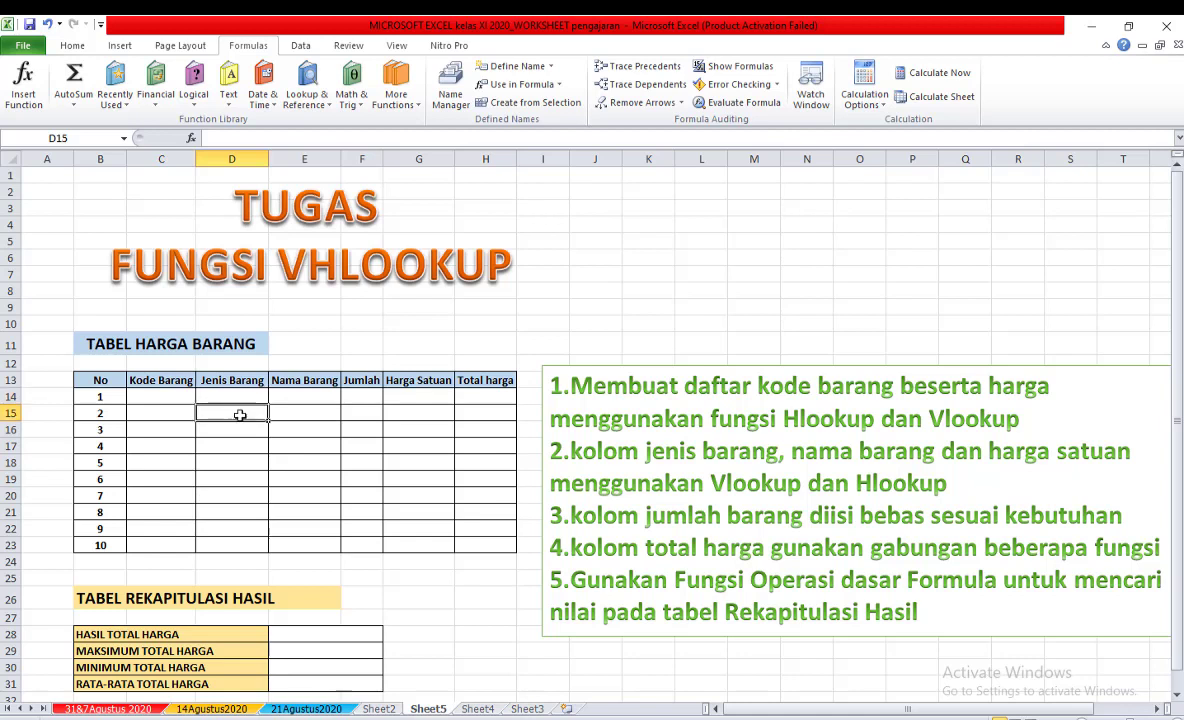
pyautogui.click(308, 396)
pyautogui.click(305, 415)
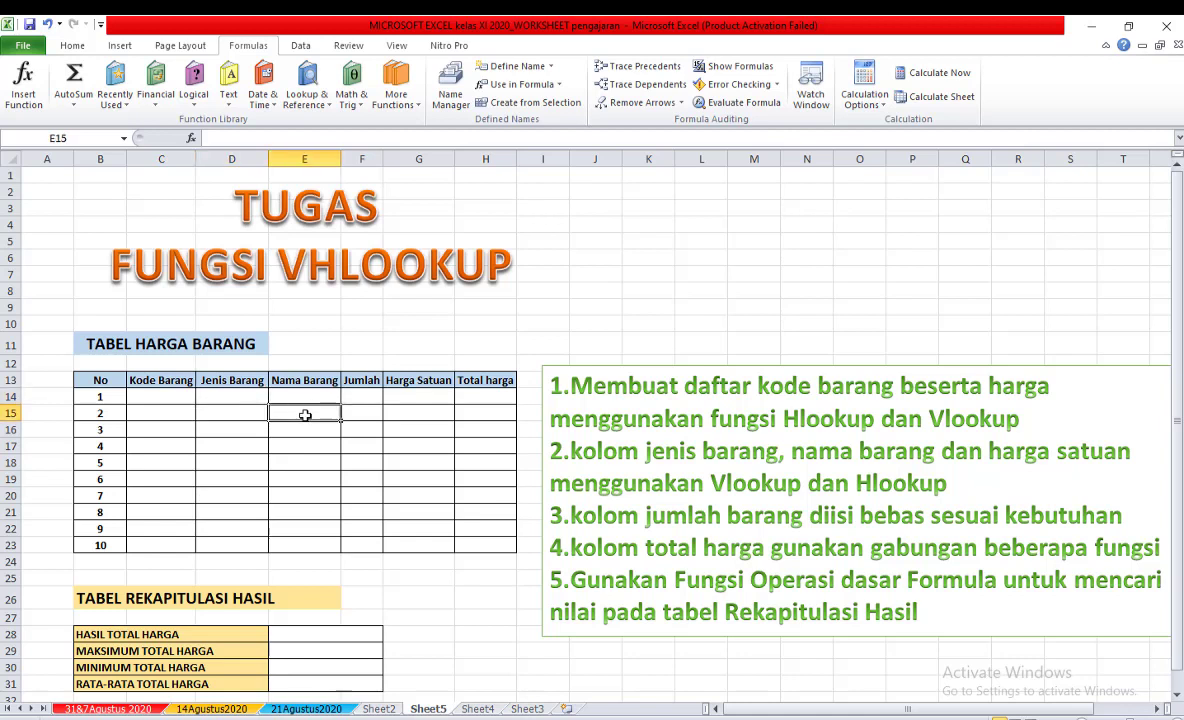
pyautogui.click(309, 395)
pyautogui.click(370, 396)
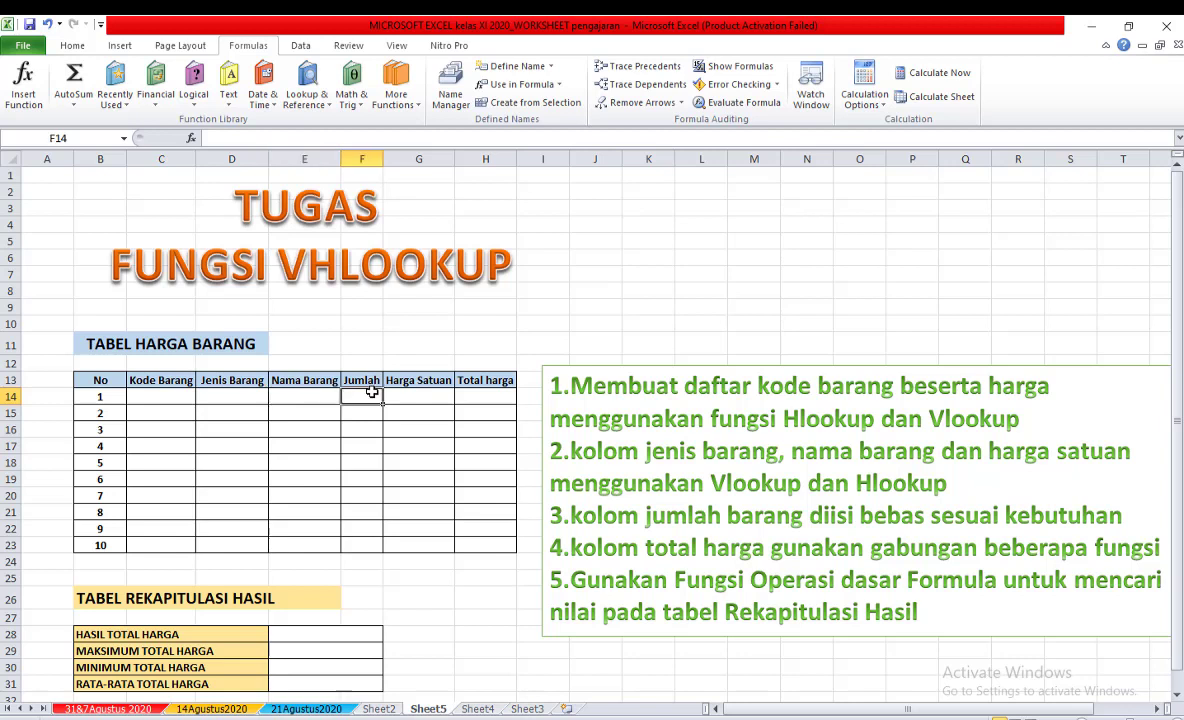
pyautogui.press('Down')
pyautogui.press('Down')
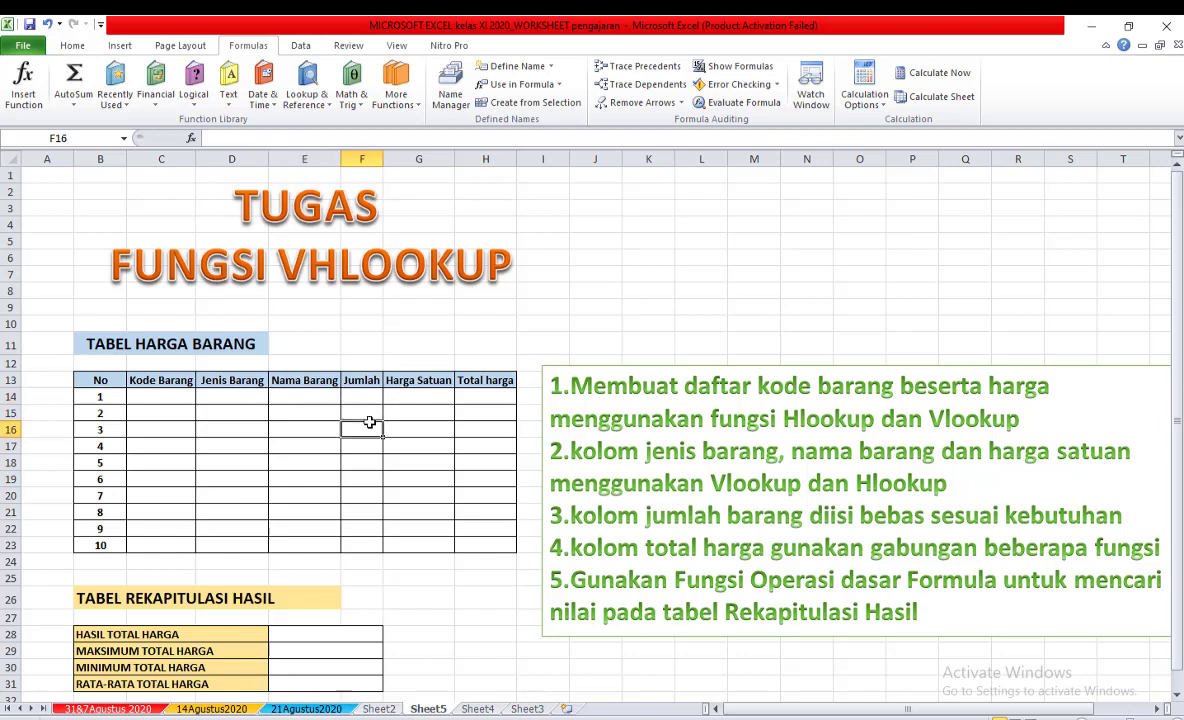
pyautogui.click(426, 395)
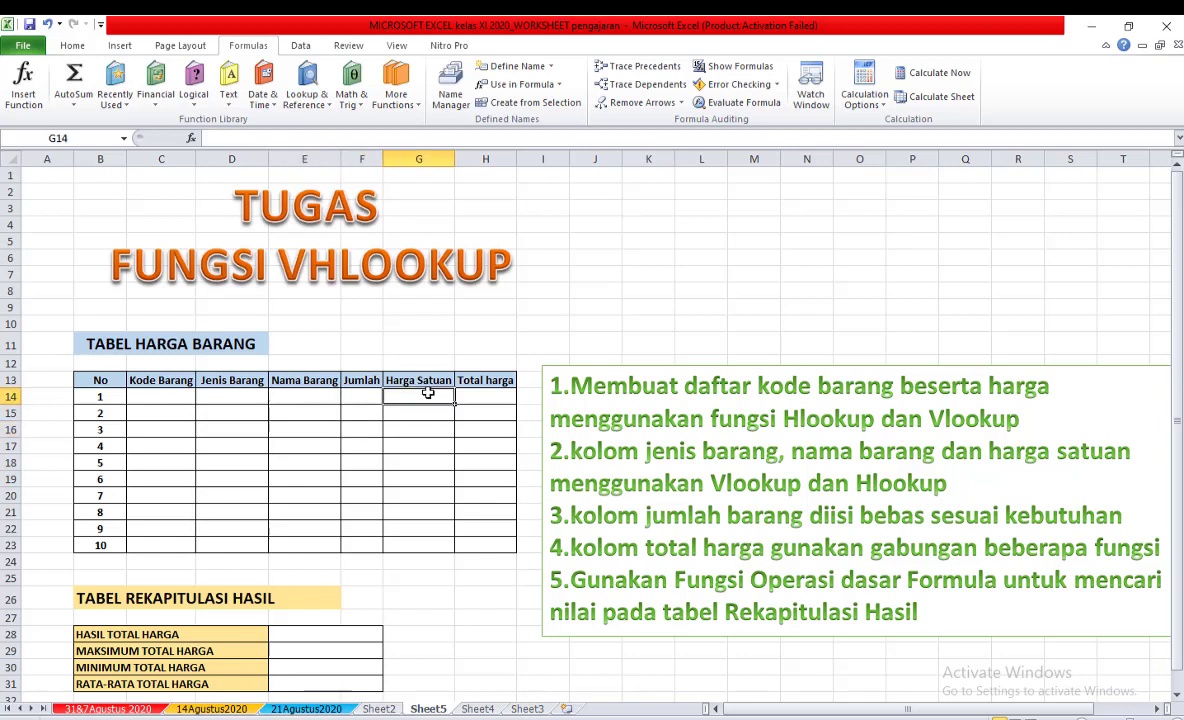
pyautogui.click(497, 393)
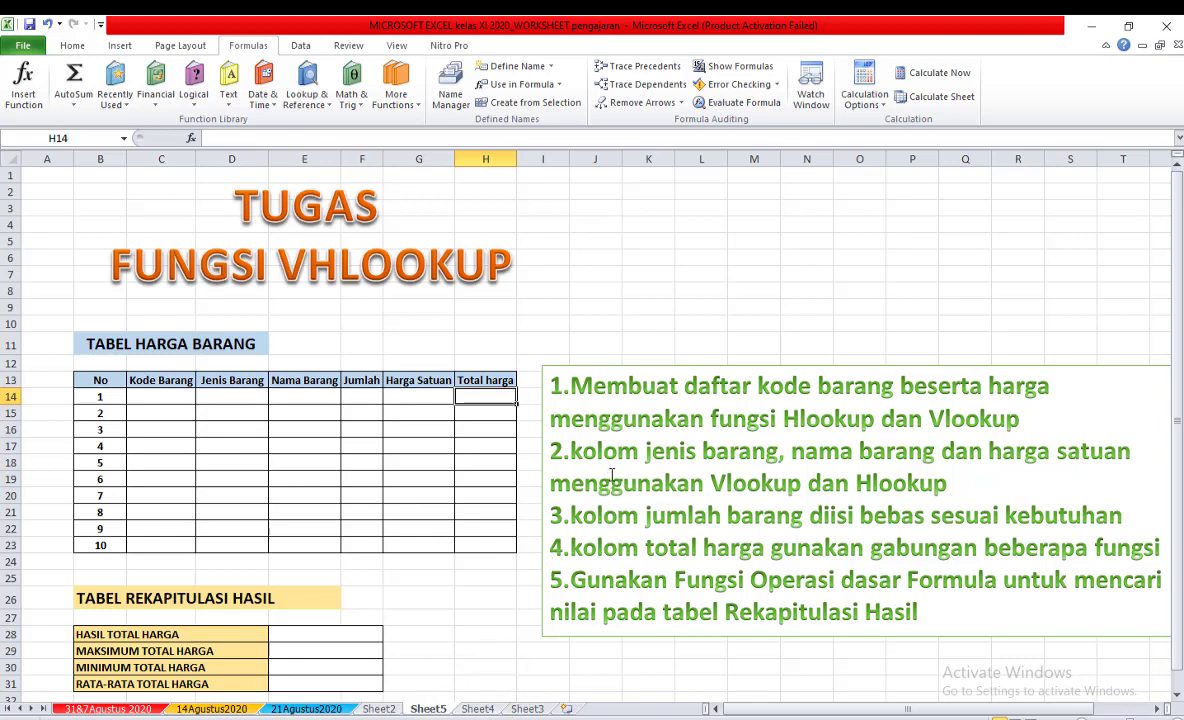
# Examine the Jenis Barang, Nama Barang and Harga Satuan columns that the assignment wants filled with VLOOKUP and HLOOKUP.
pyautogui.click(218, 381)
pyautogui.click(205, 158)
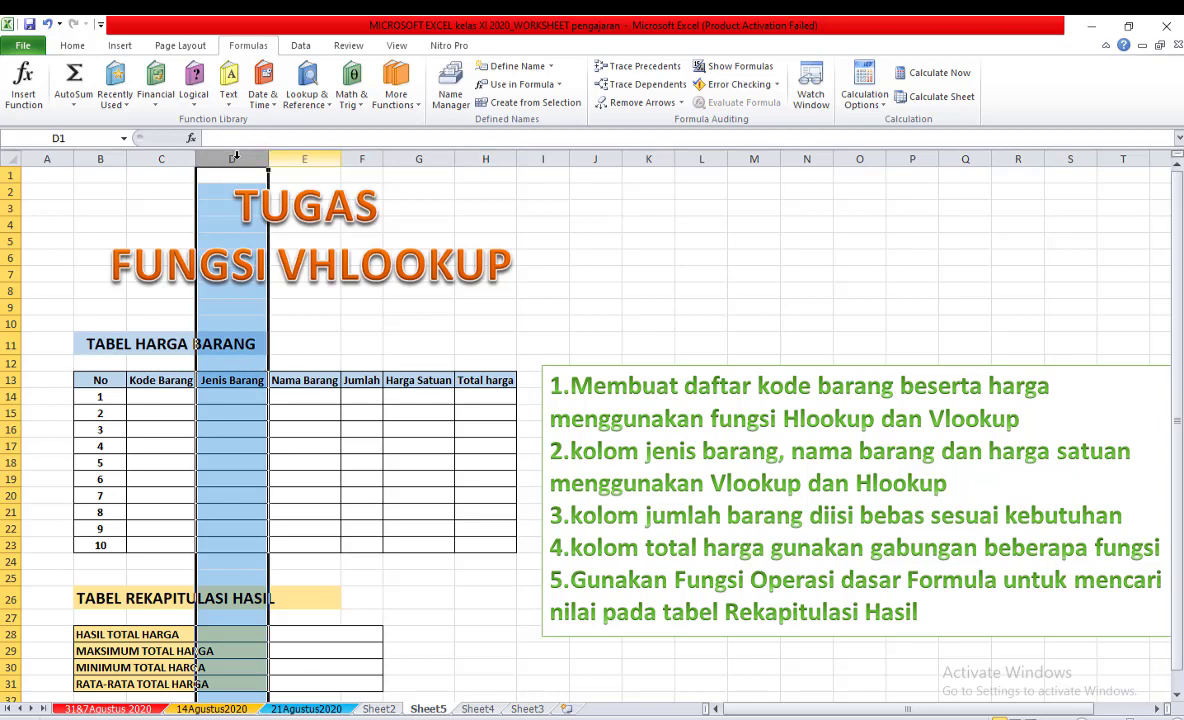
pyautogui.moveTo(232, 158); pyautogui.dragTo(304, 159)
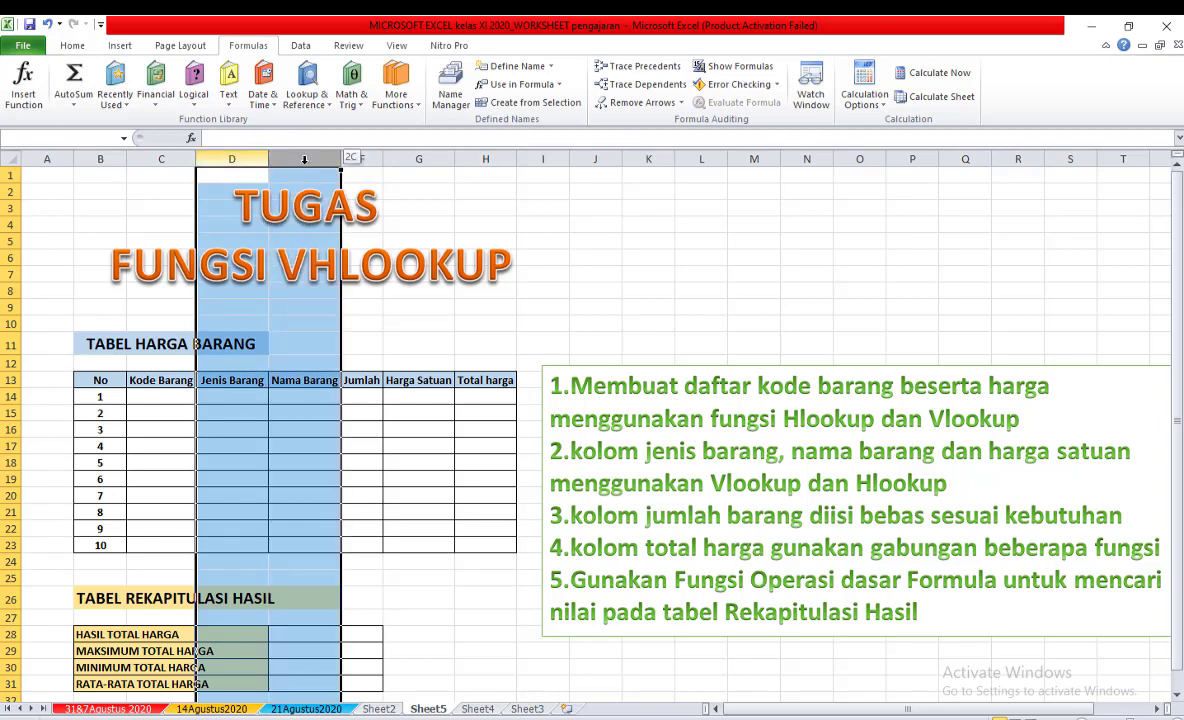
pyautogui.moveTo(304, 159); pyautogui.dragTo(304, 159)
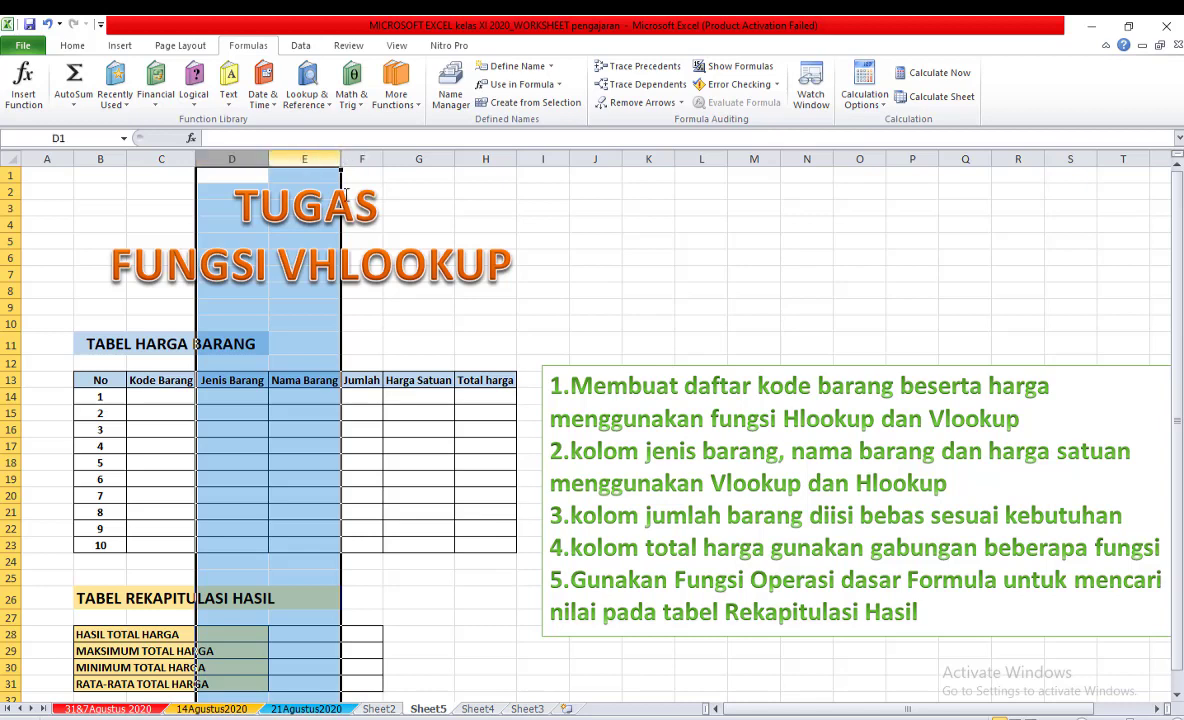
pyautogui.click(412, 396)
pyautogui.click(222, 380)
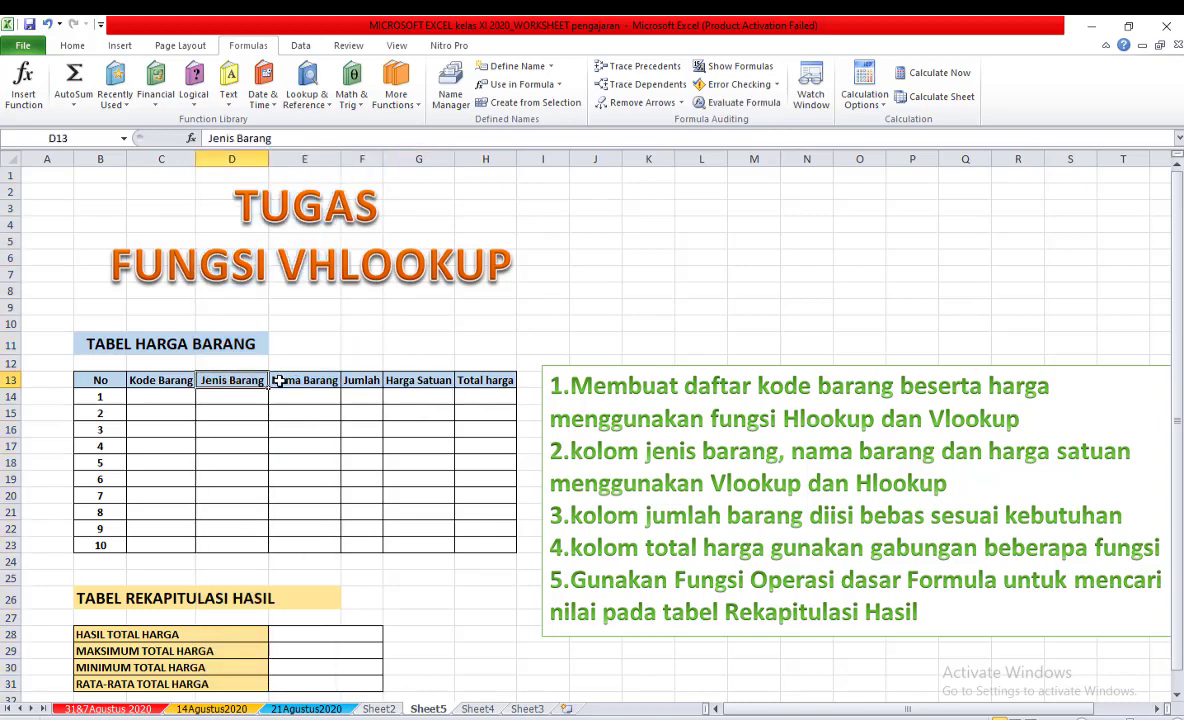
pyautogui.click(300, 381)
pyautogui.click(400, 382)
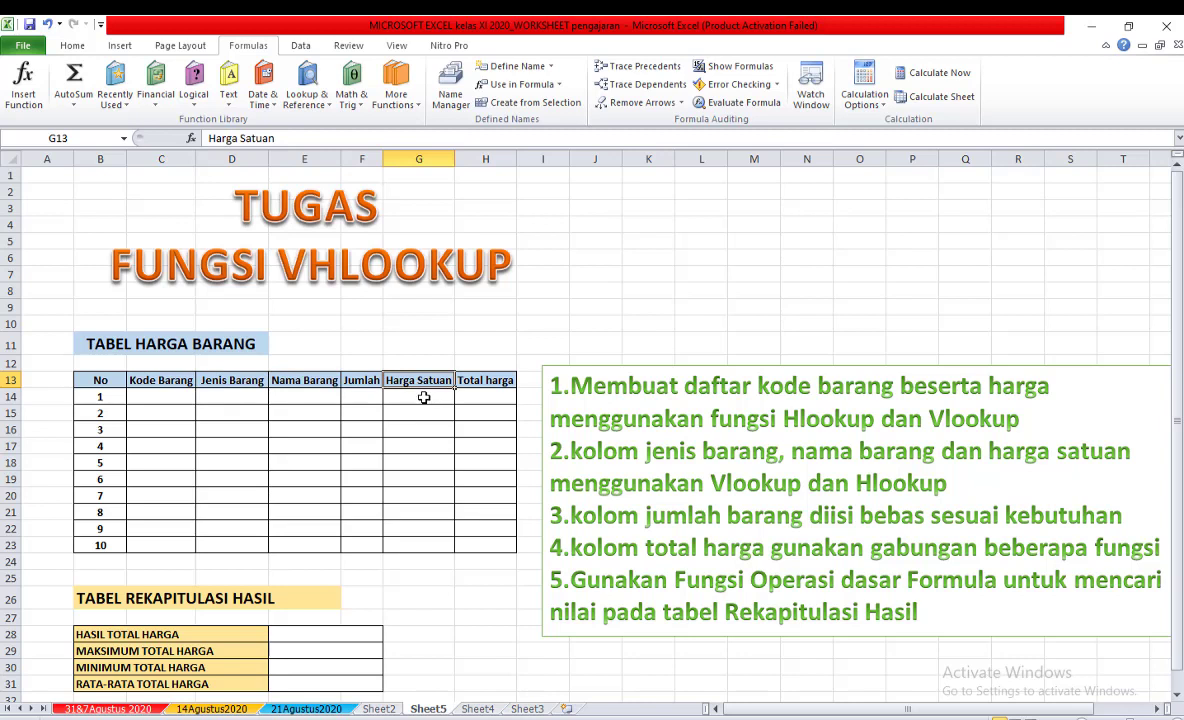
pyautogui.click(250, 397)
pyautogui.click(304, 397)
pyautogui.click(426, 397)
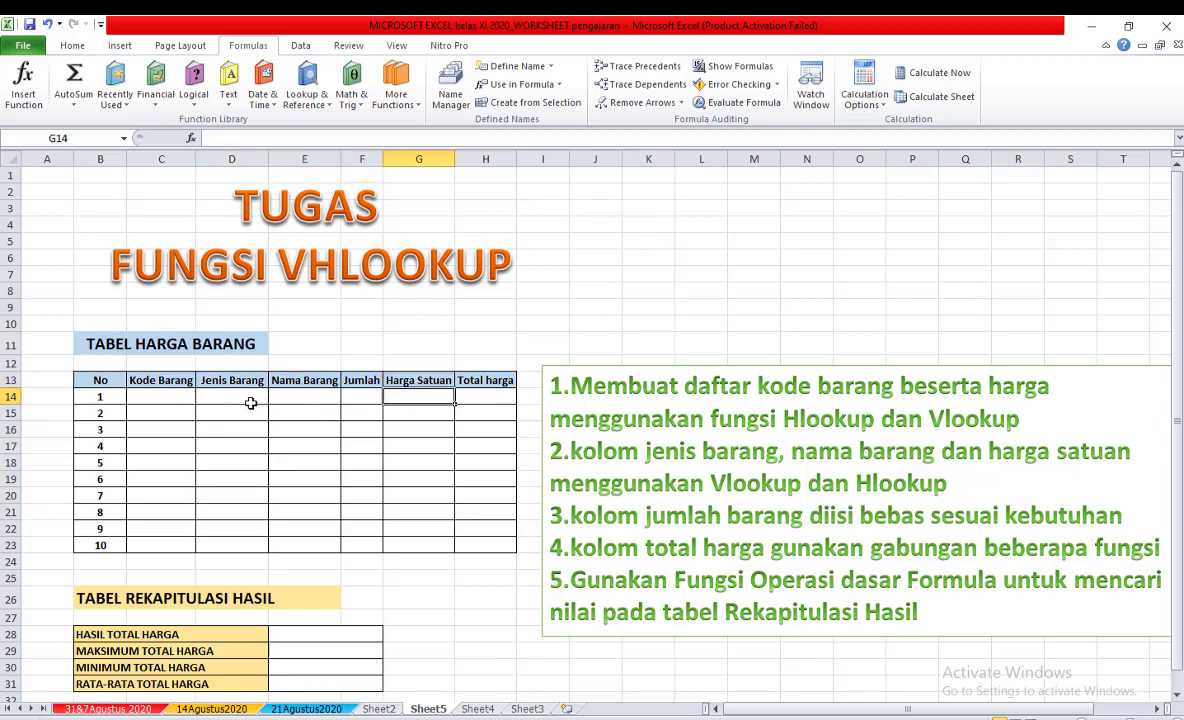
pyautogui.click(246, 400)
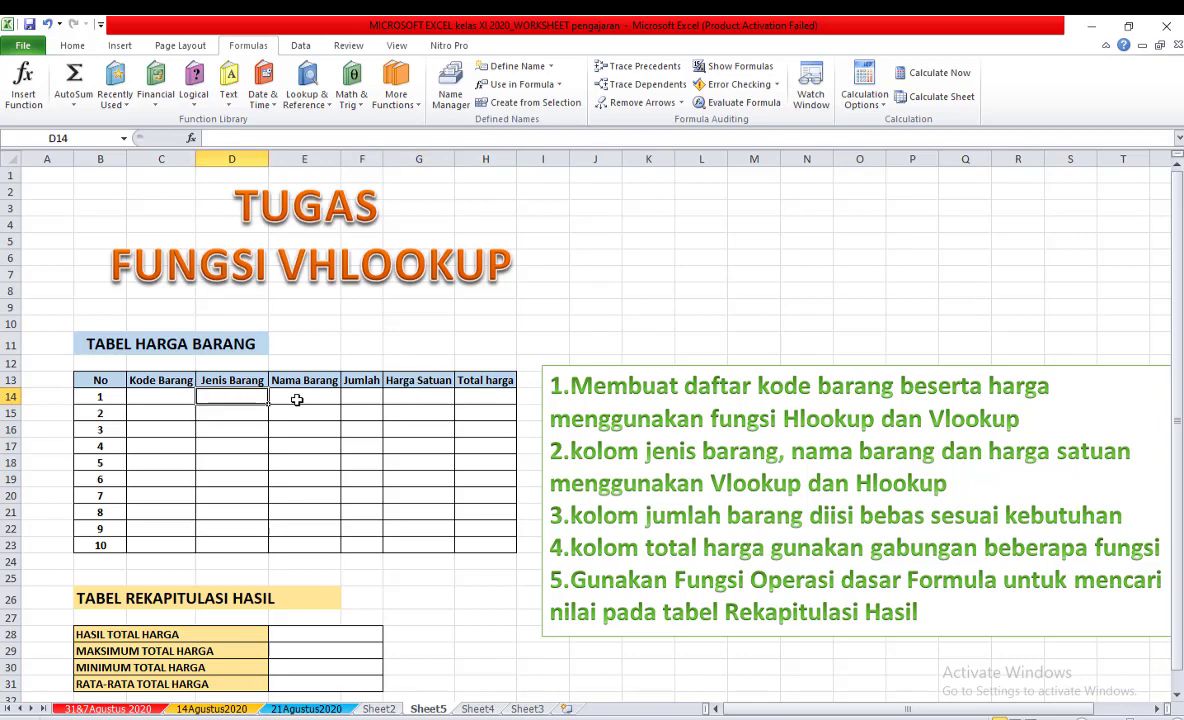
pyautogui.click(309, 399)
pyautogui.click(428, 397)
pyautogui.click(354, 400)
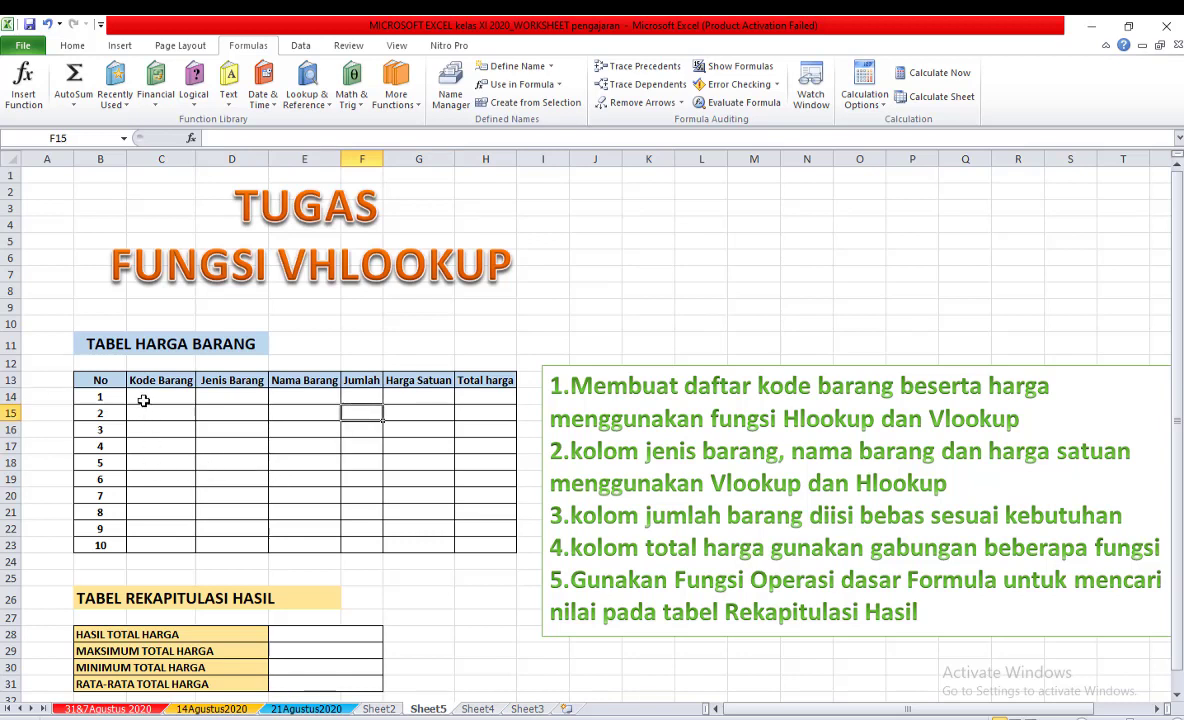
# Examine the Total harga column together with the Jumlah and Harga Satuan columns of TABEL HARGA BARANG.
pyautogui.click(144, 395)
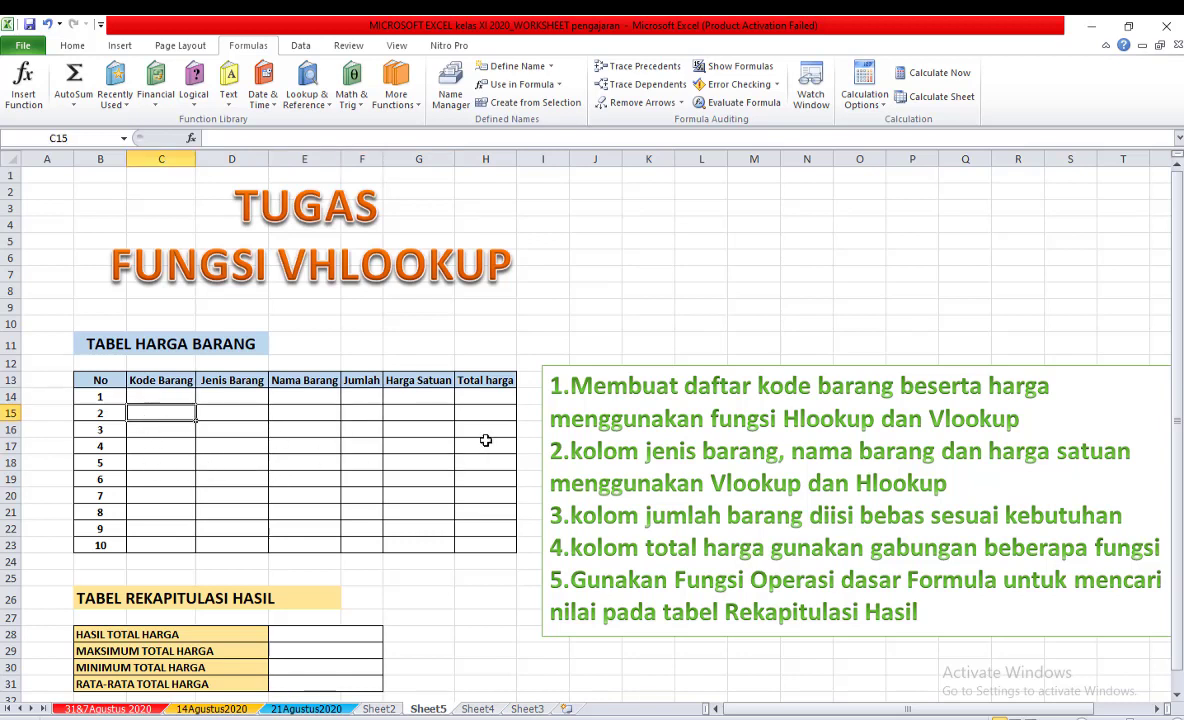
pyautogui.click(486, 397)
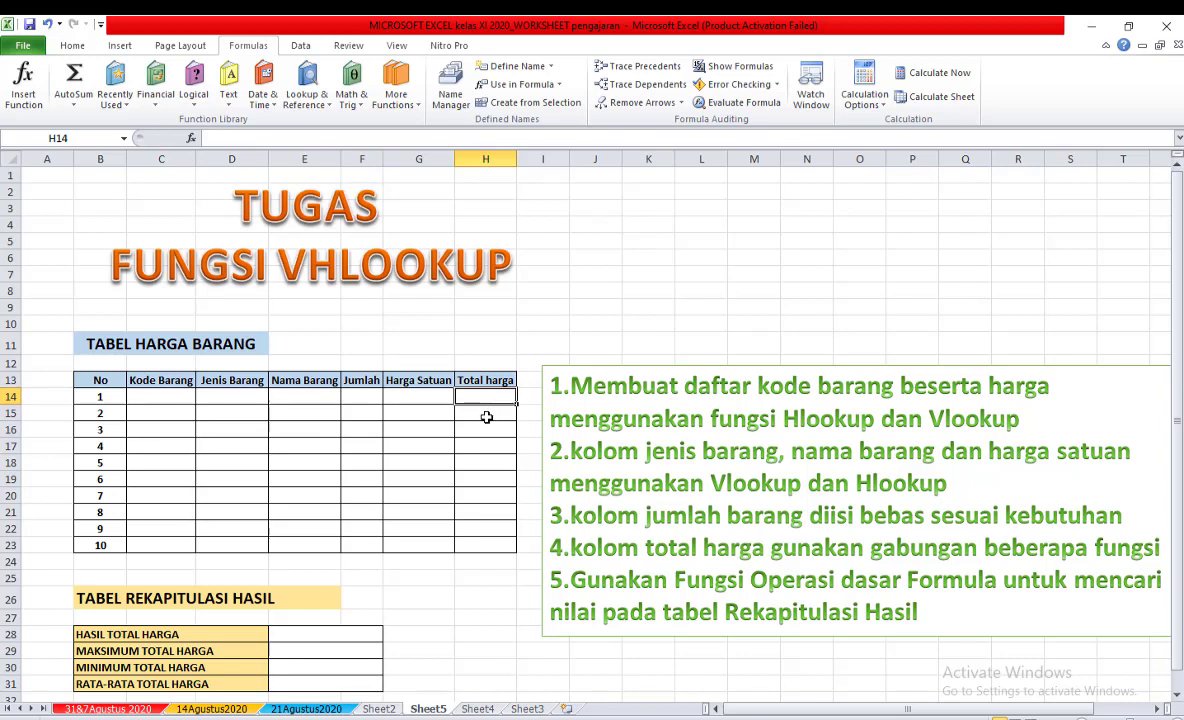
pyautogui.click(486, 416)
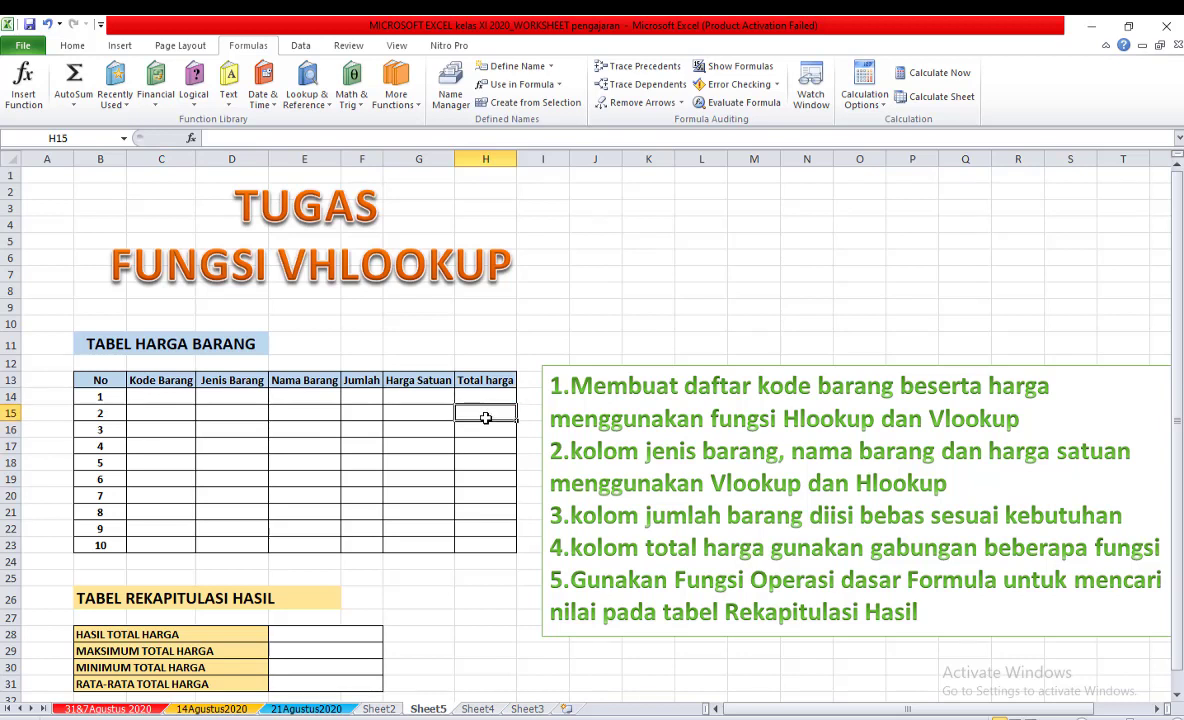
pyautogui.click(489, 397)
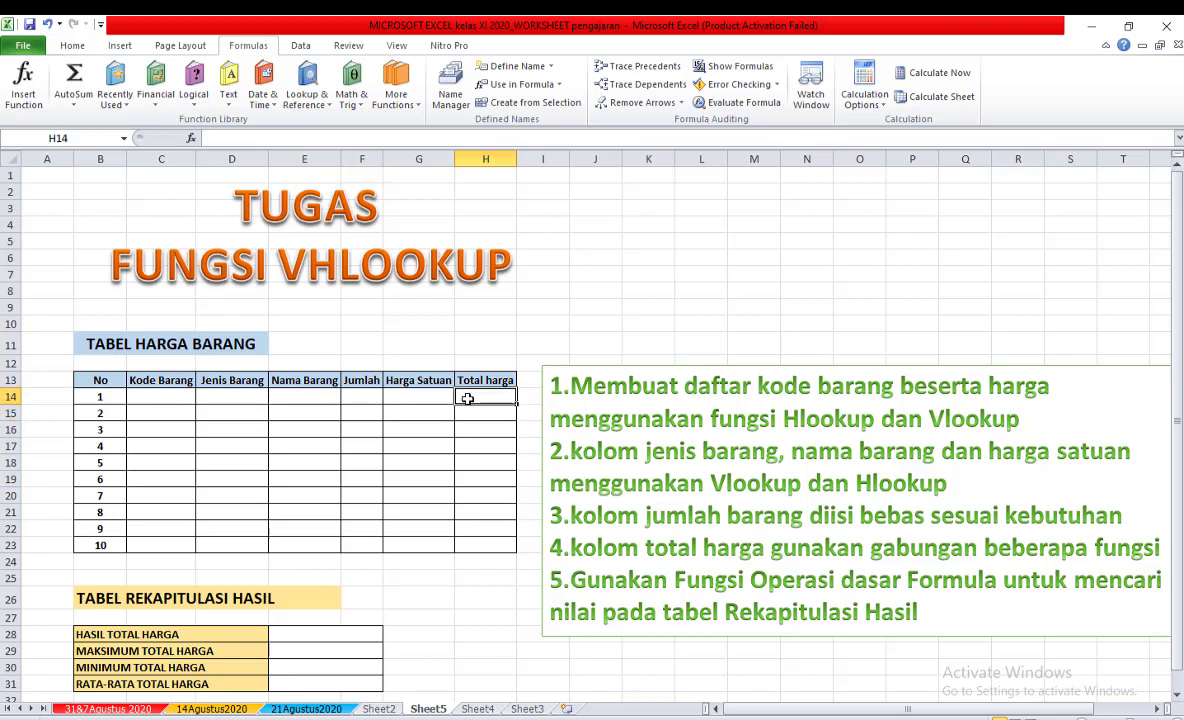
pyautogui.doubleClick(415, 393)
pyautogui.click(503, 399)
pyautogui.click(490, 432)
pyautogui.click(358, 397)
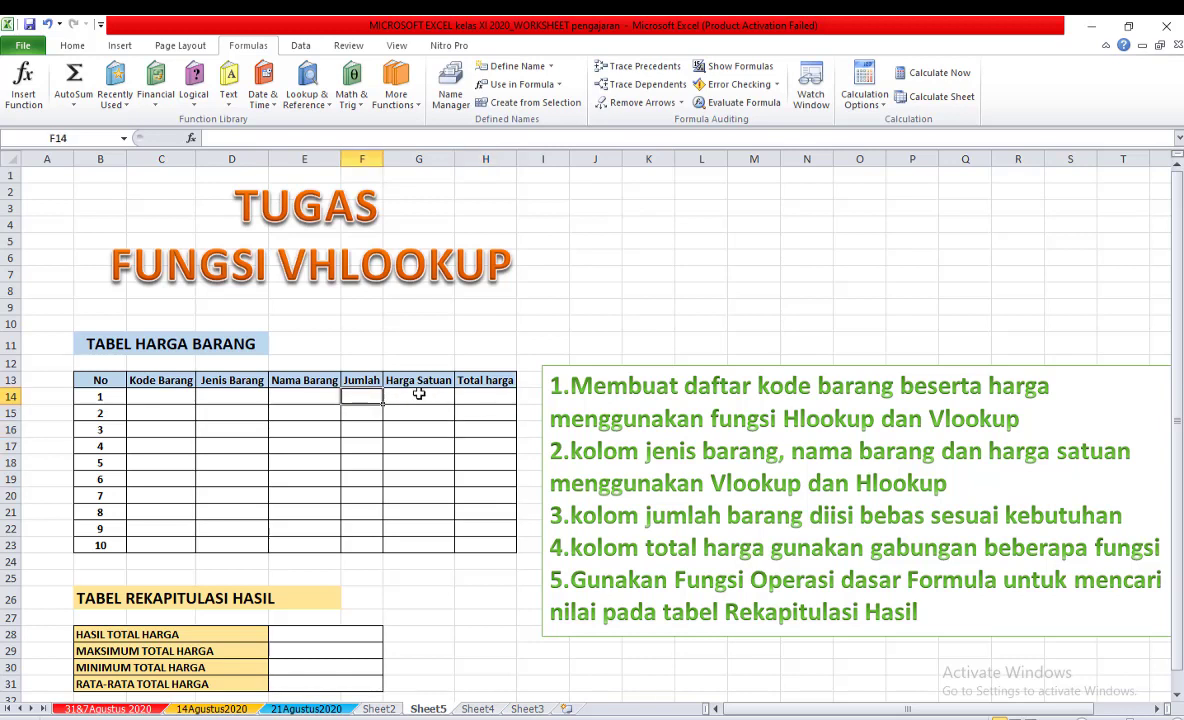
pyautogui.click(418, 393)
pyautogui.click(494, 398)
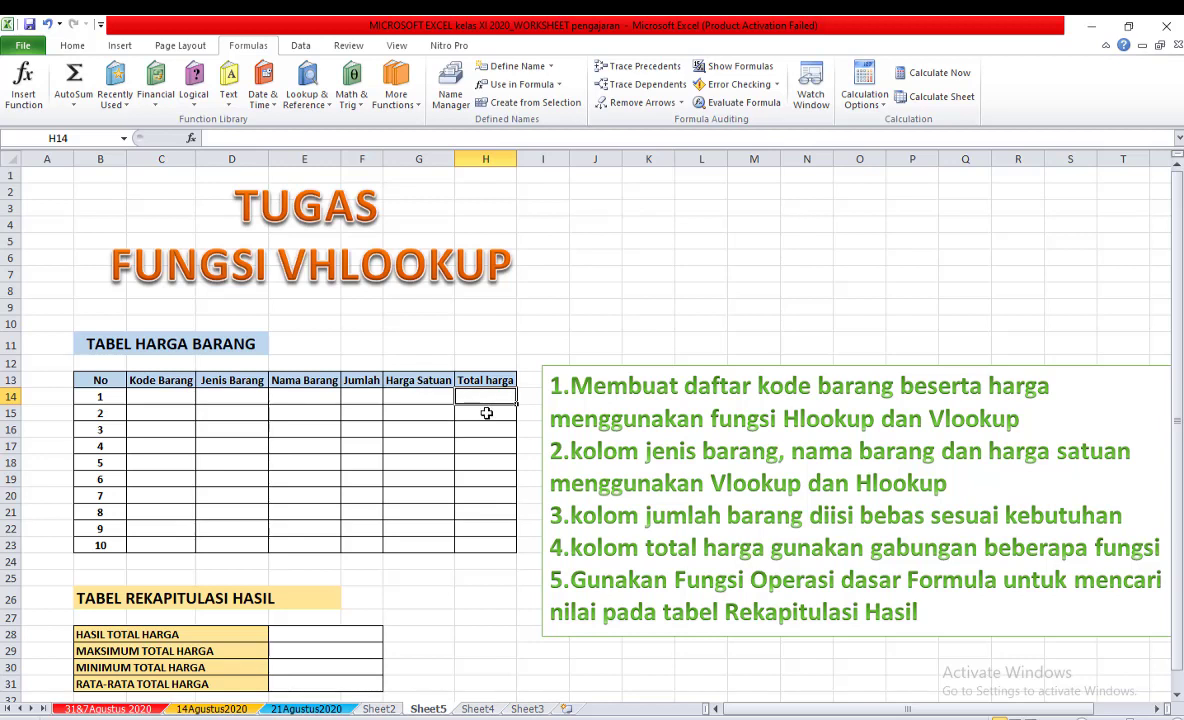
# Examine the first-row Jumlah and Harga Satuan cells of TABEL HARGA BARANG.
pyautogui.click(351, 396)
pyautogui.click(415, 398)
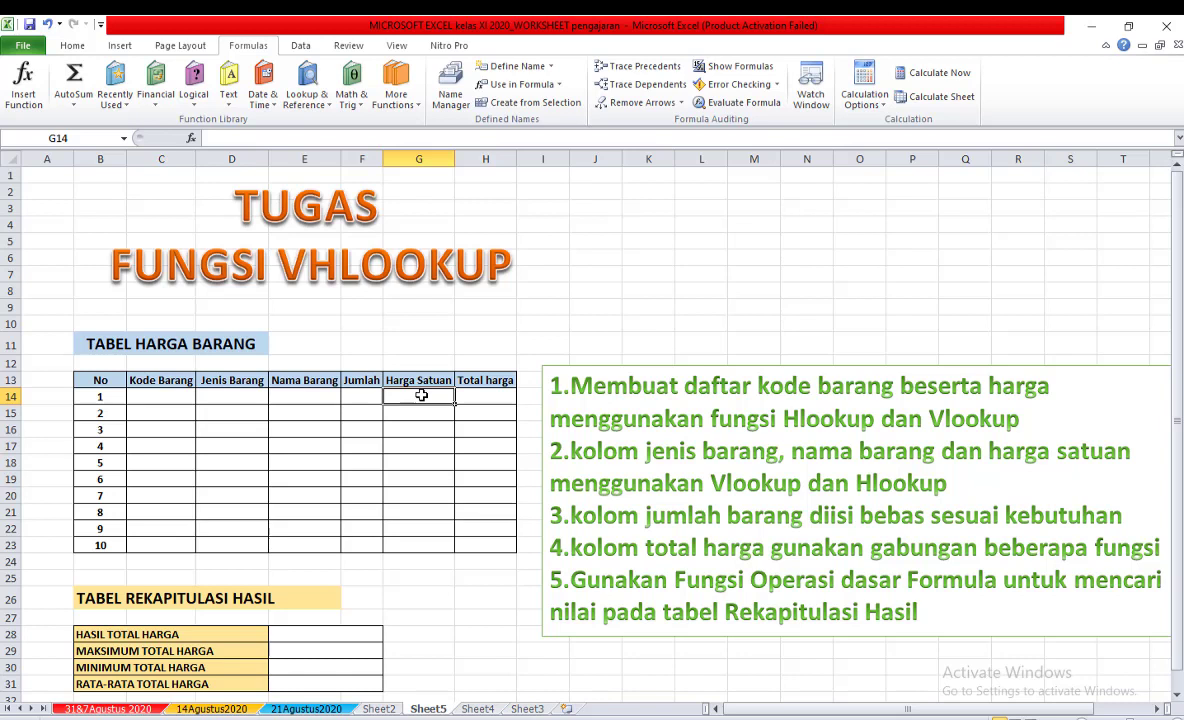
pyautogui.click(373, 398)
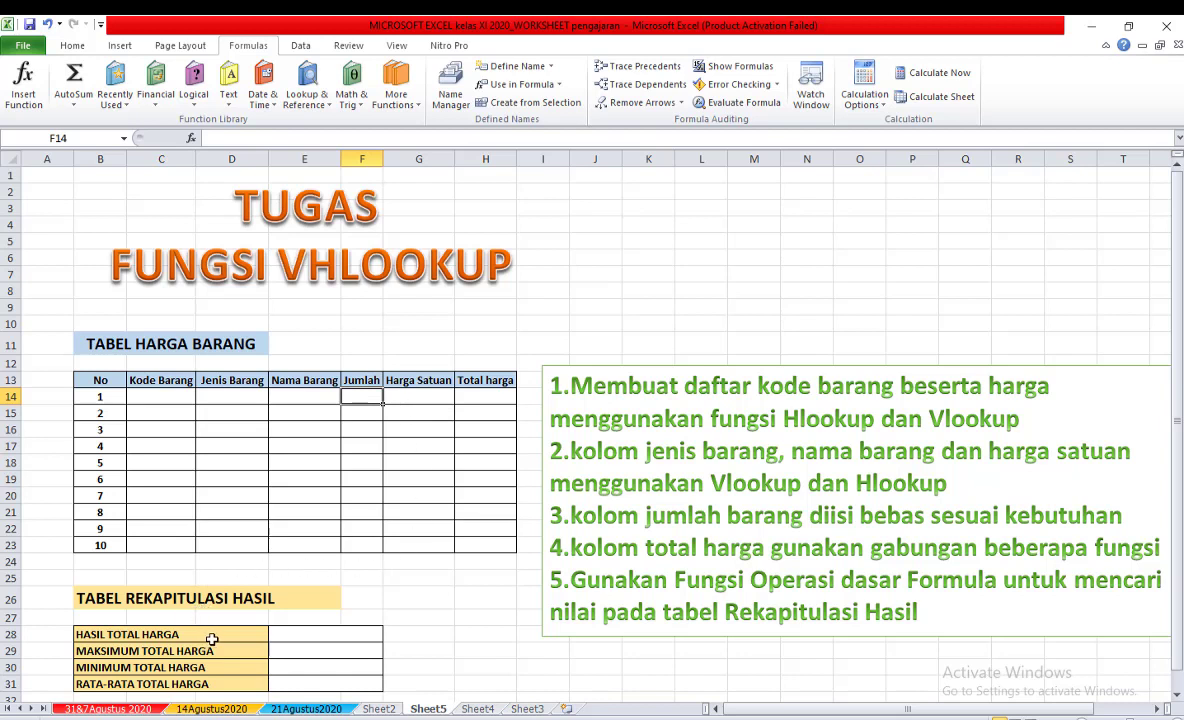
# Examine the TABEL REKAPITULASI HASIL result cells for HASIL, MAKSIMUM, MINIMUM and RATA-RATA TOTAL HARGA.
pyautogui.click(315, 634)
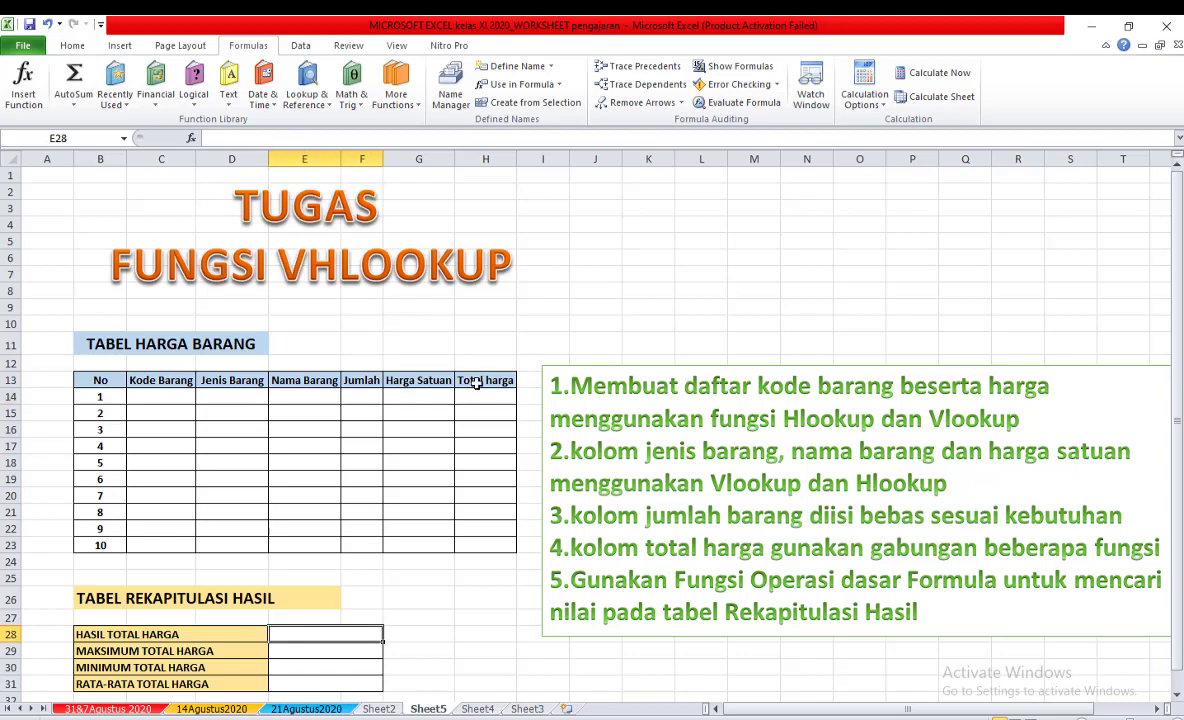
pyautogui.click(306, 647)
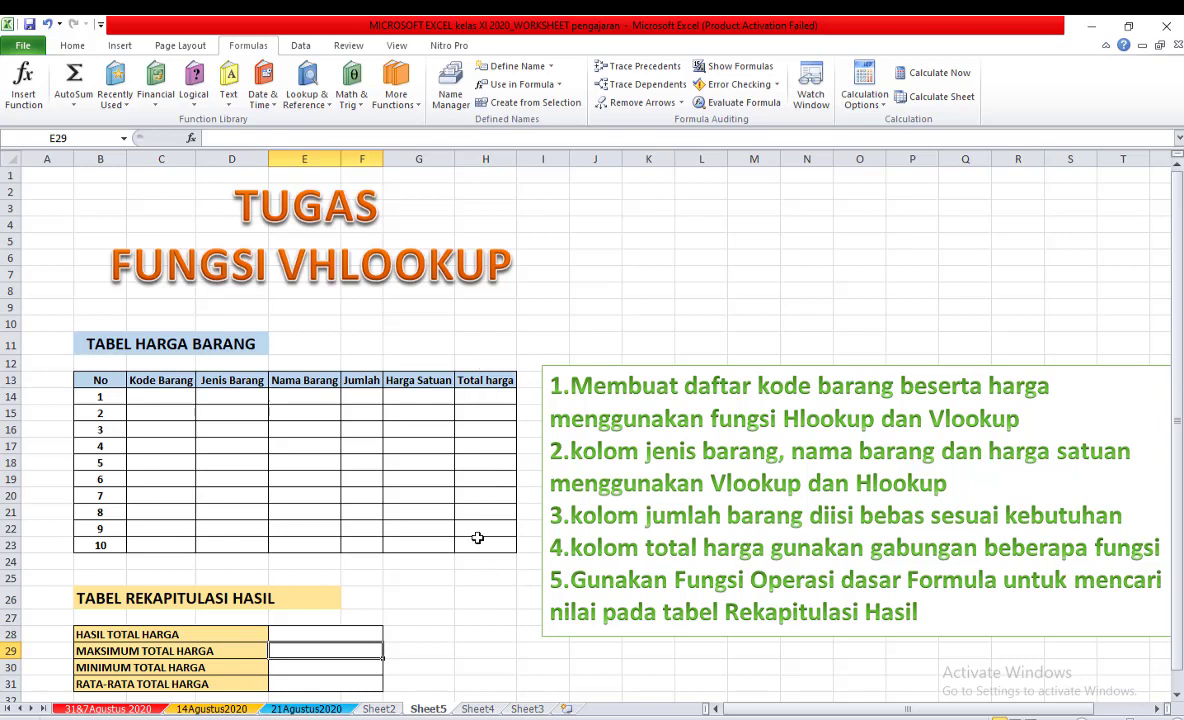
pyautogui.click(336, 666)
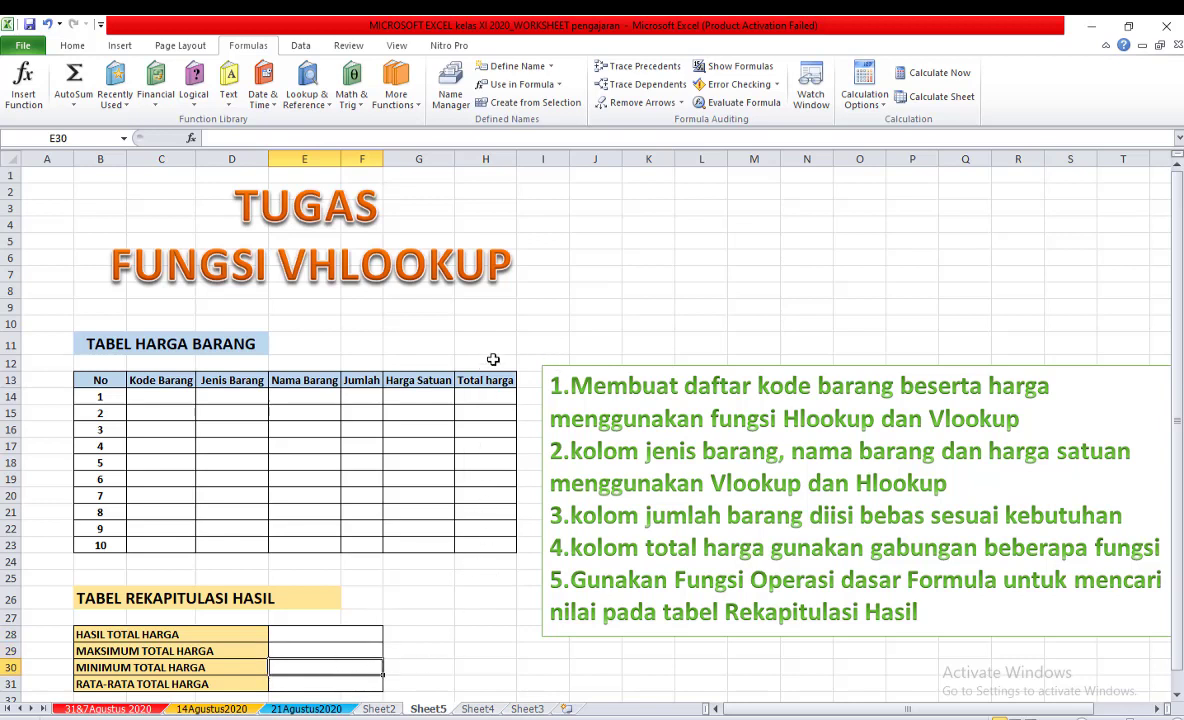
pyautogui.click(330, 684)
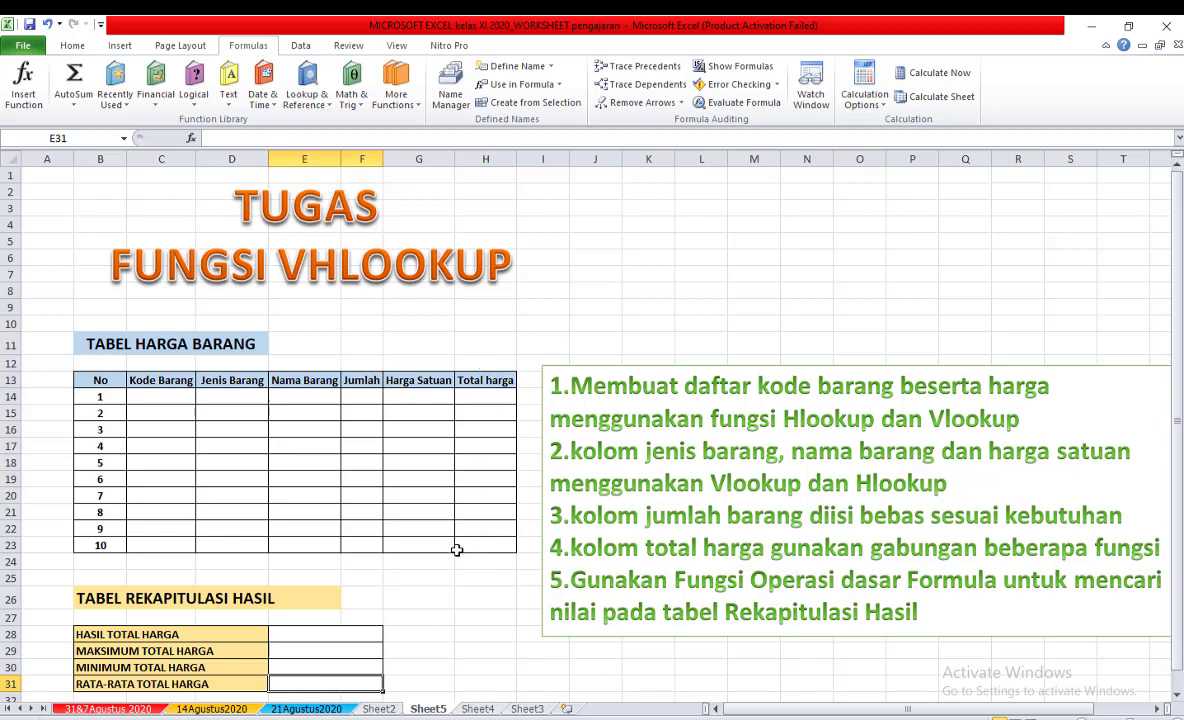
pyautogui.click(424, 610)
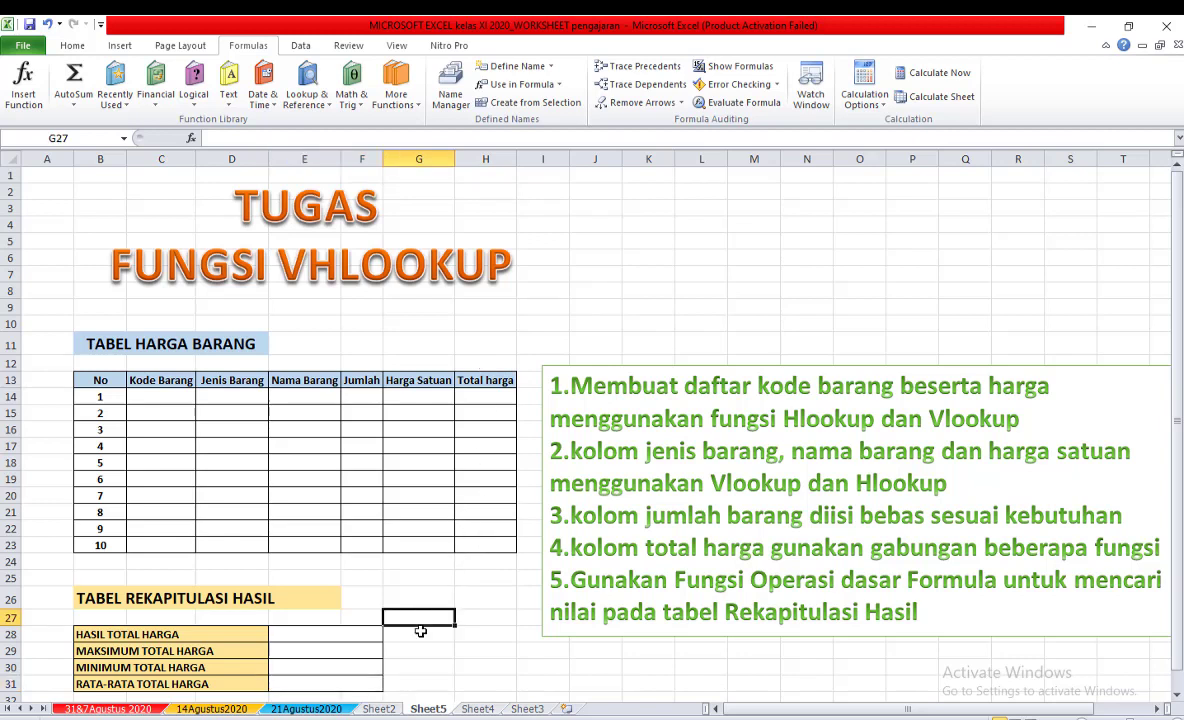
pyautogui.click(420, 634)
pyautogui.click(422, 651)
pyautogui.click(426, 668)
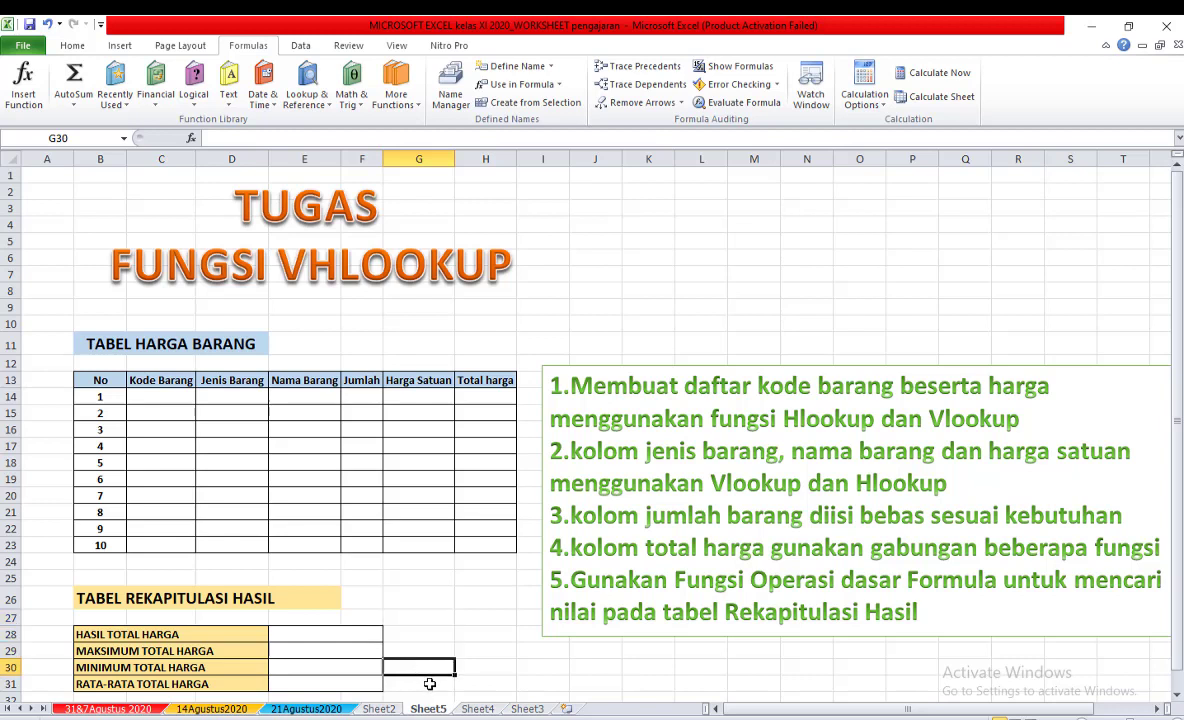
pyautogui.click(430, 683)
pyautogui.click(433, 634)
pyautogui.click(432, 651)
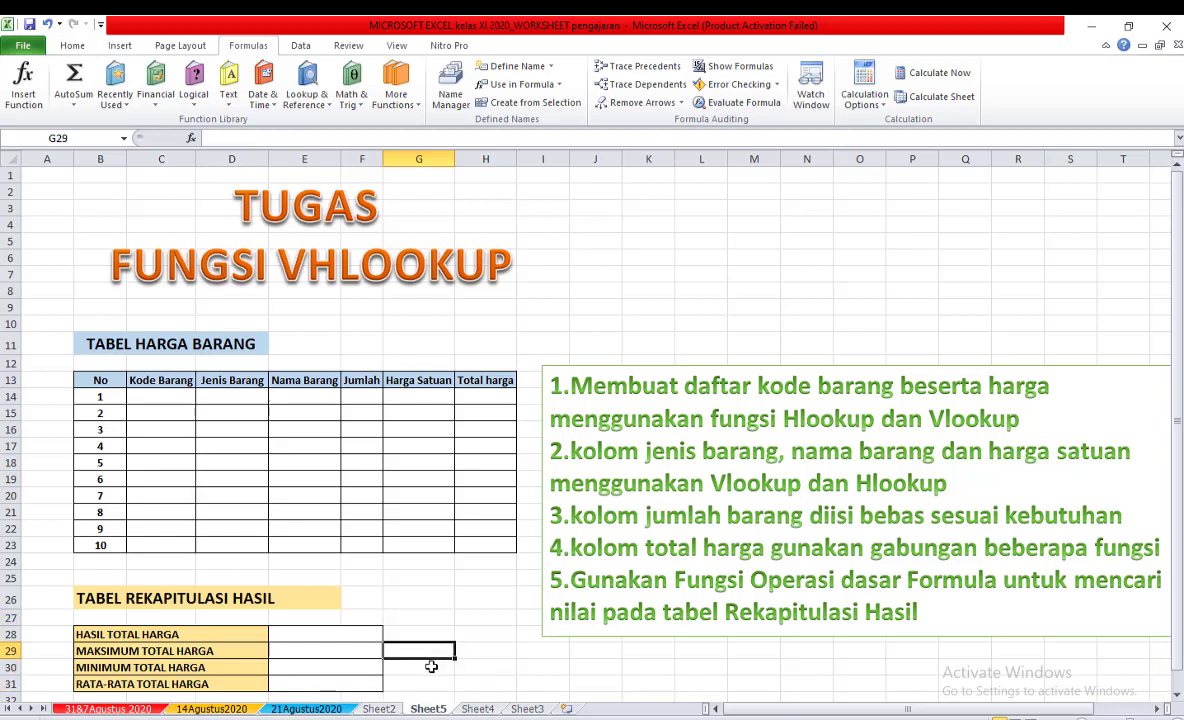
pyautogui.click(431, 666)
pyautogui.click(452, 683)
pyautogui.click(454, 637)
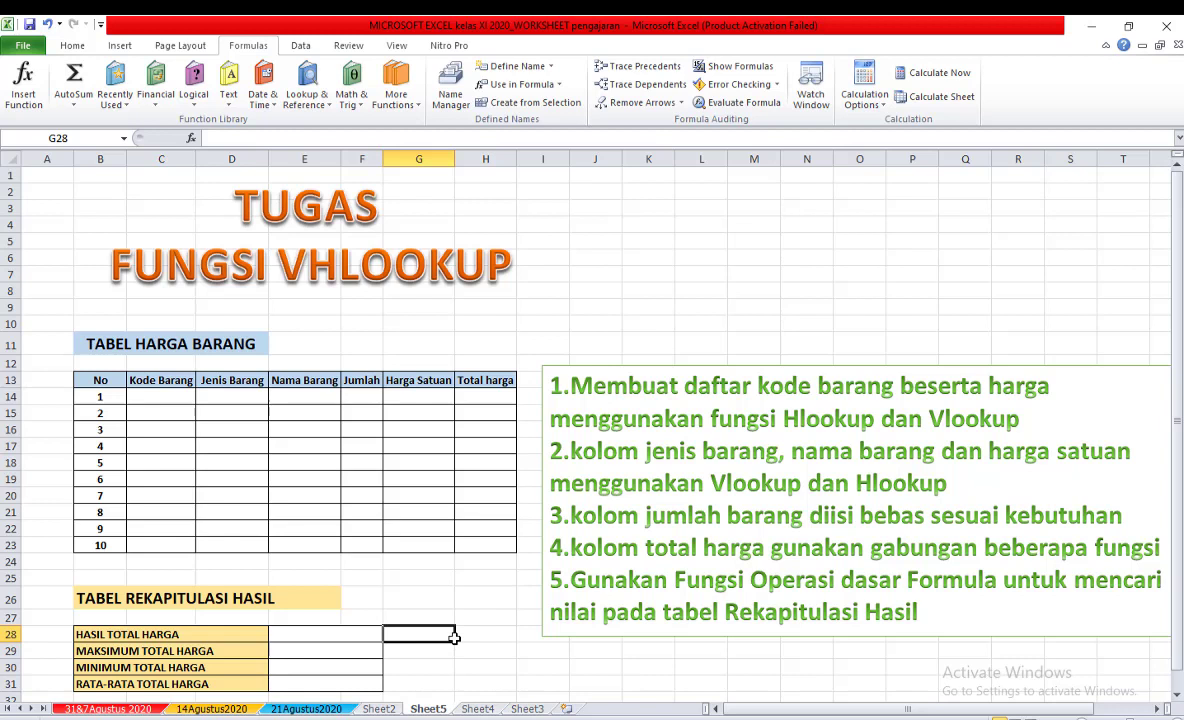
pyautogui.click(427, 666)
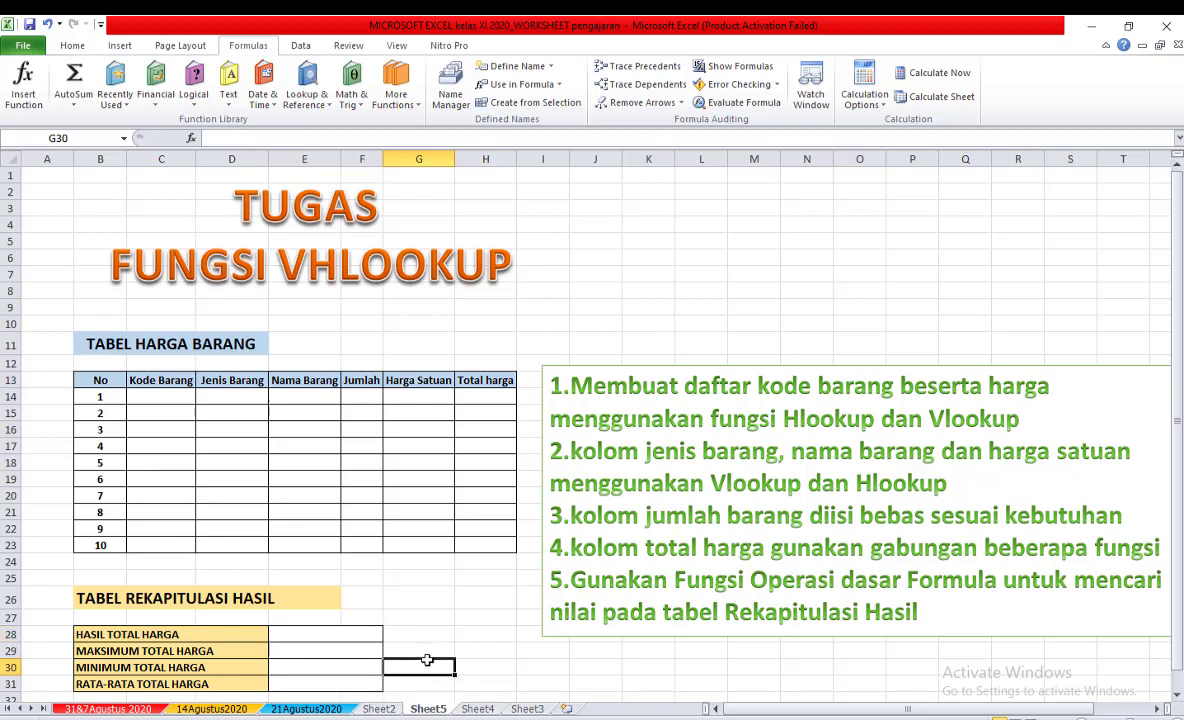
# Return to the 21Agustus2020 sheet with the DAFTAR GAJI KARYAWAN salary list.
pyautogui.moveTo(228, 719)
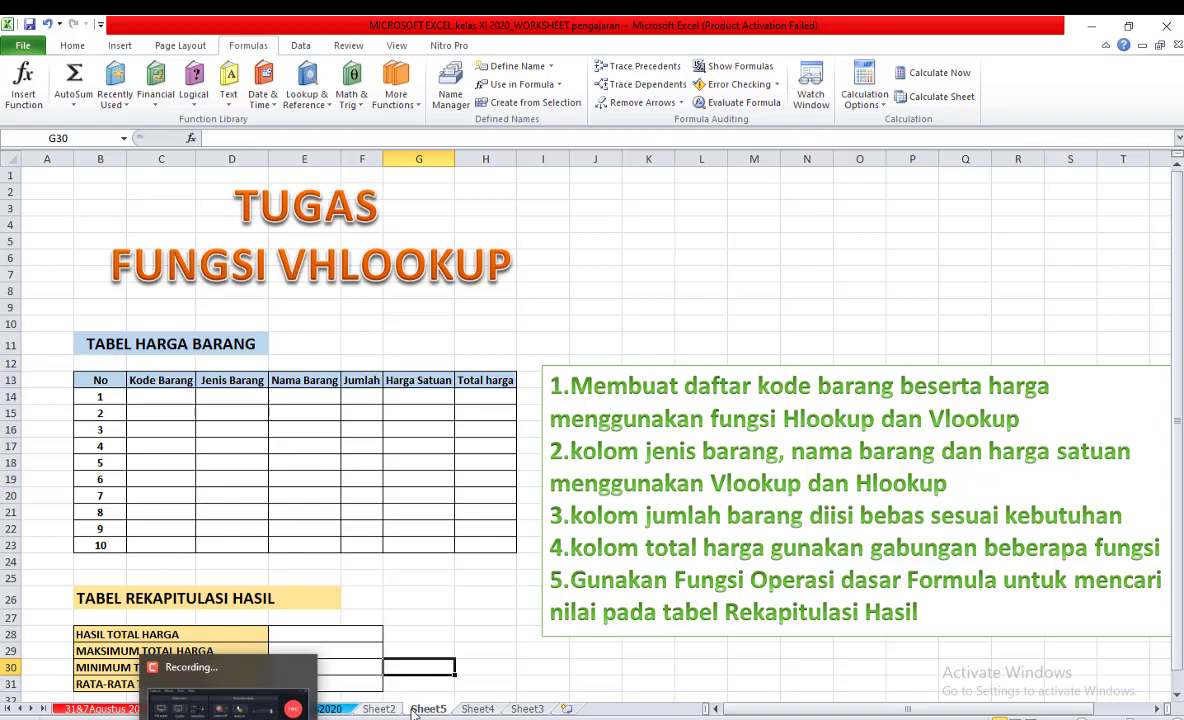
pyautogui.click(330, 709)
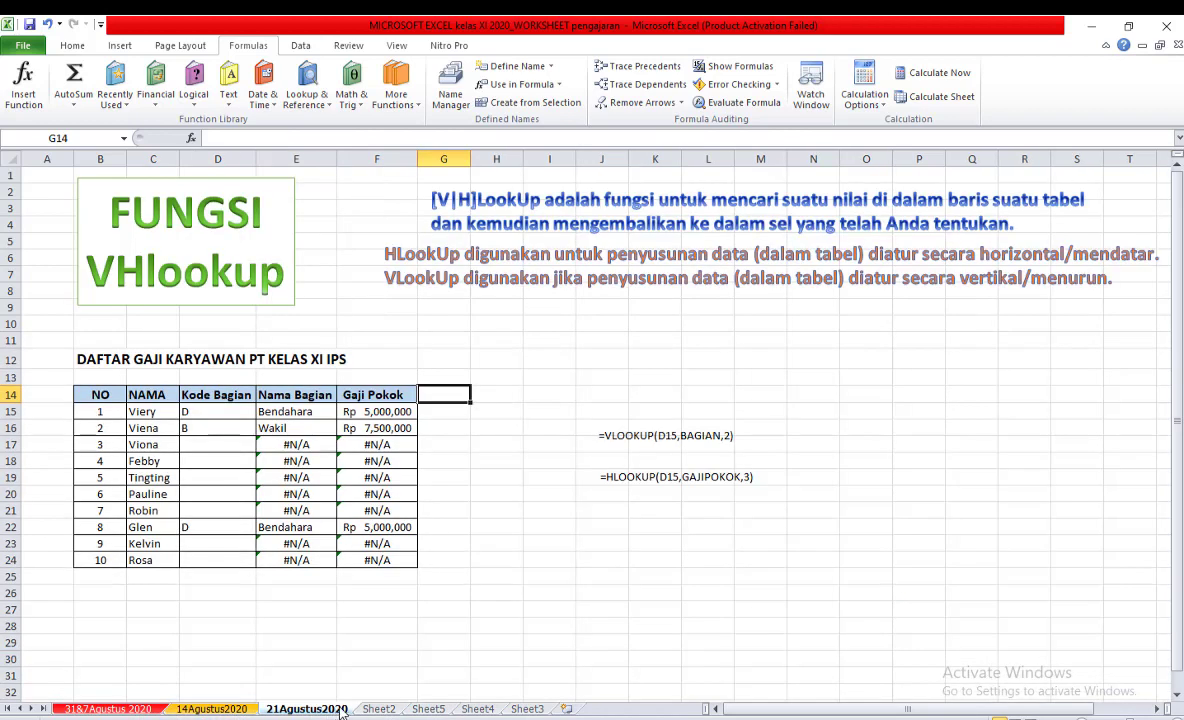
pyautogui.moveTo(228, 719)
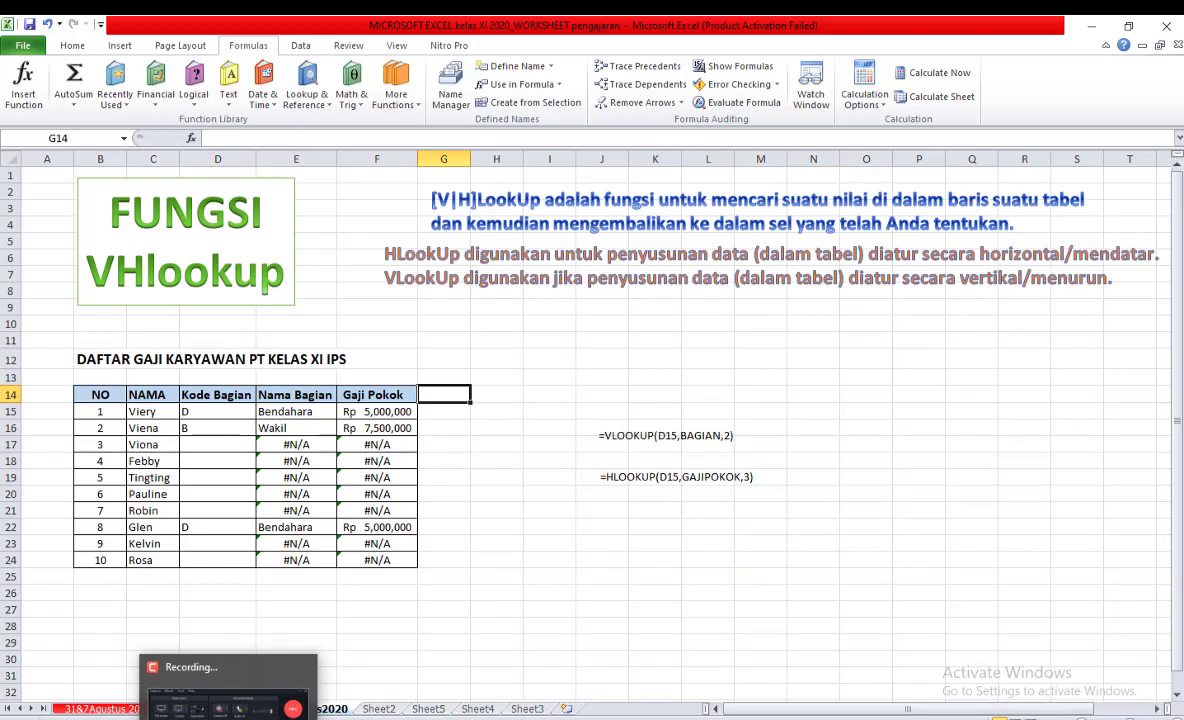
pyautogui.click(228, 690)
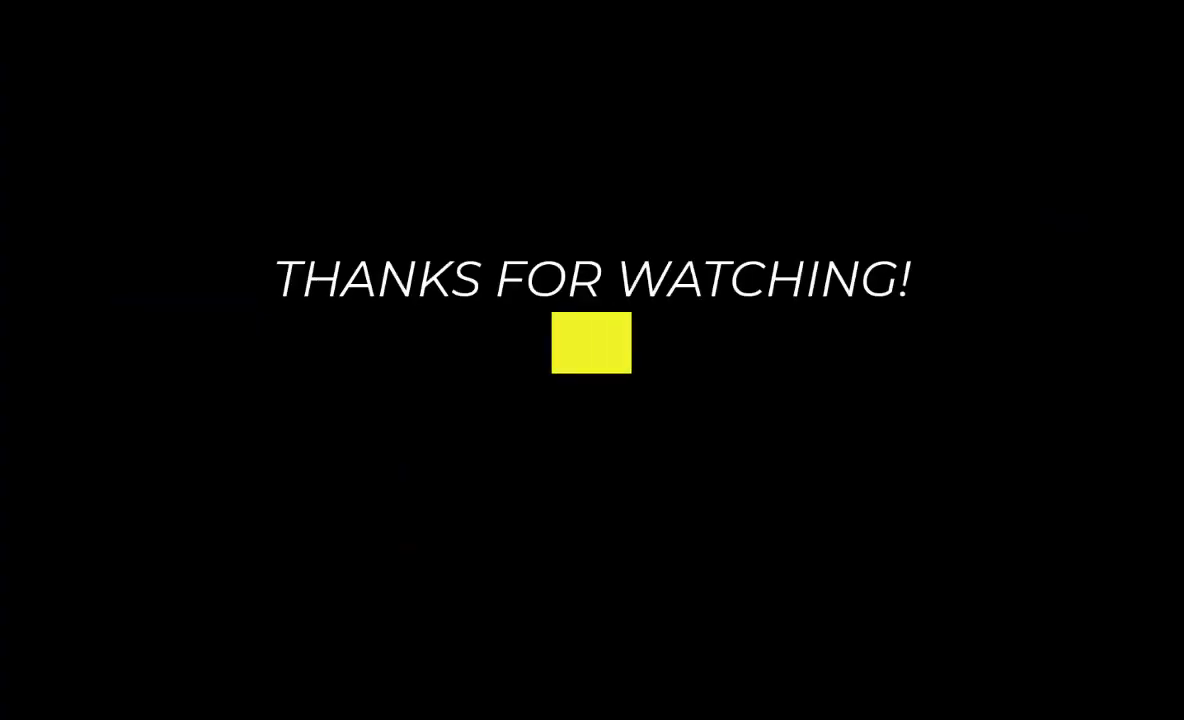